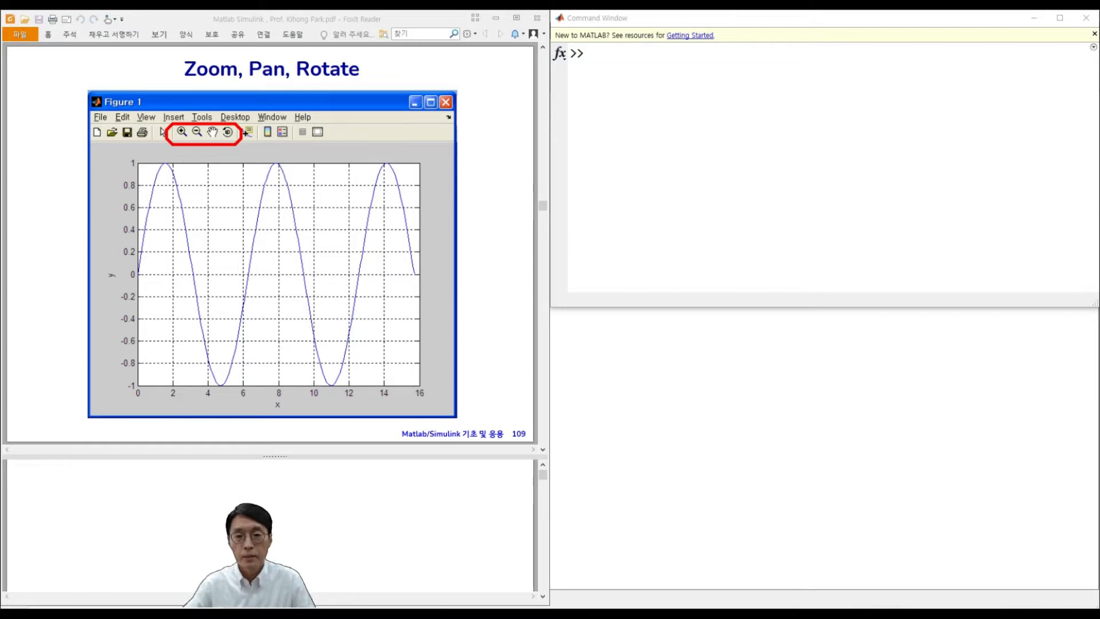
# - Define the vector x from 0 to 10 in increments of 0.1, with output suppressed
pyautogui.click(591, 53)
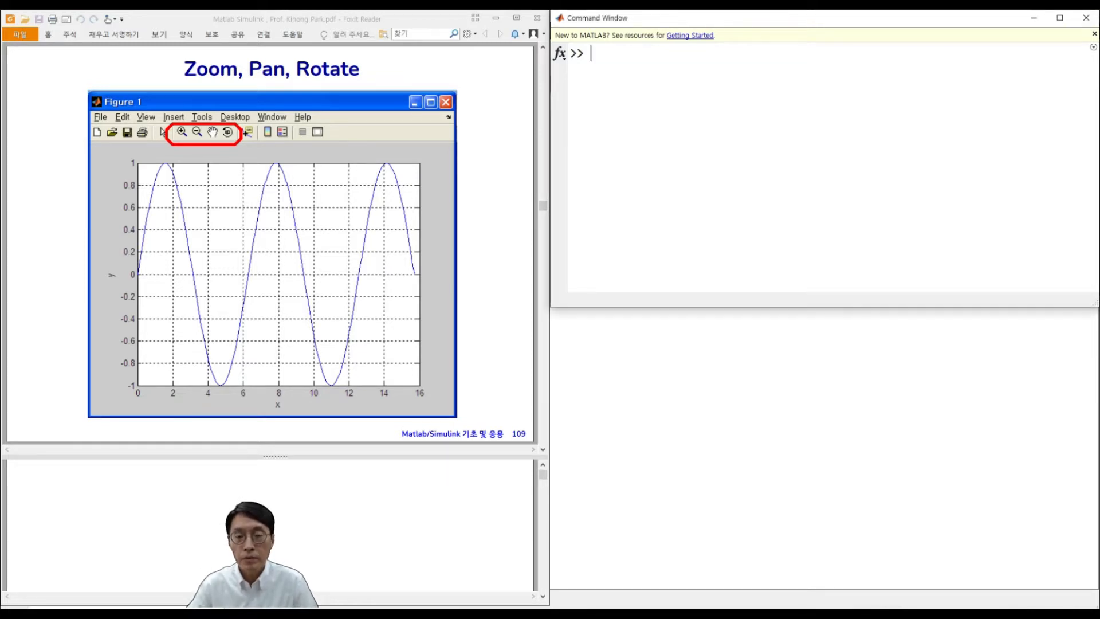
pyautogui.write('x = 0 : 0. 1')
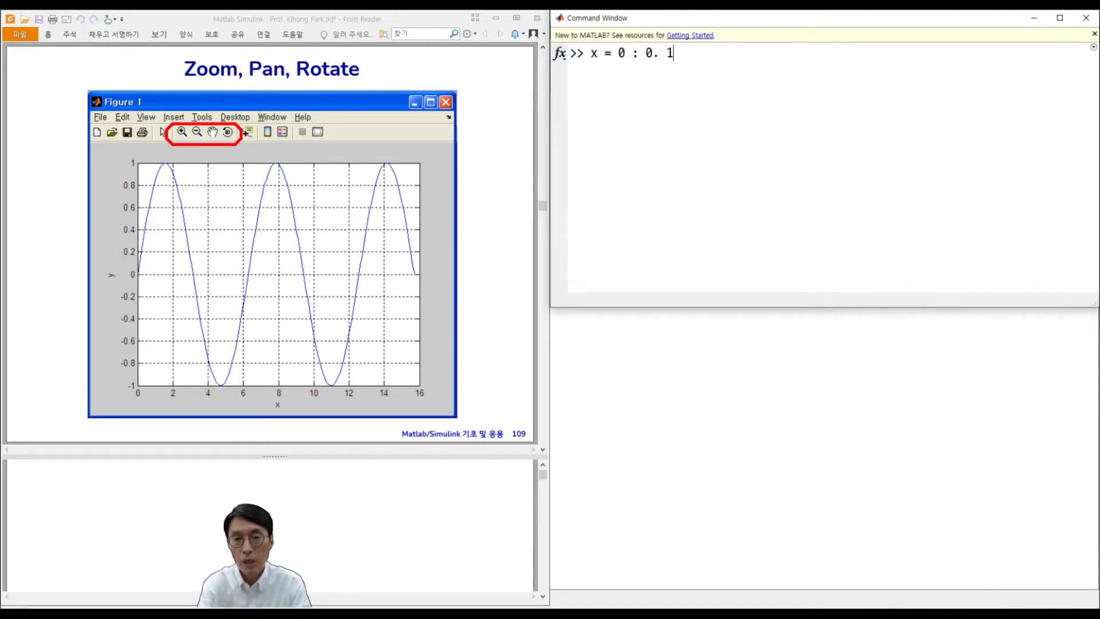
pyautogui.write(' : ')
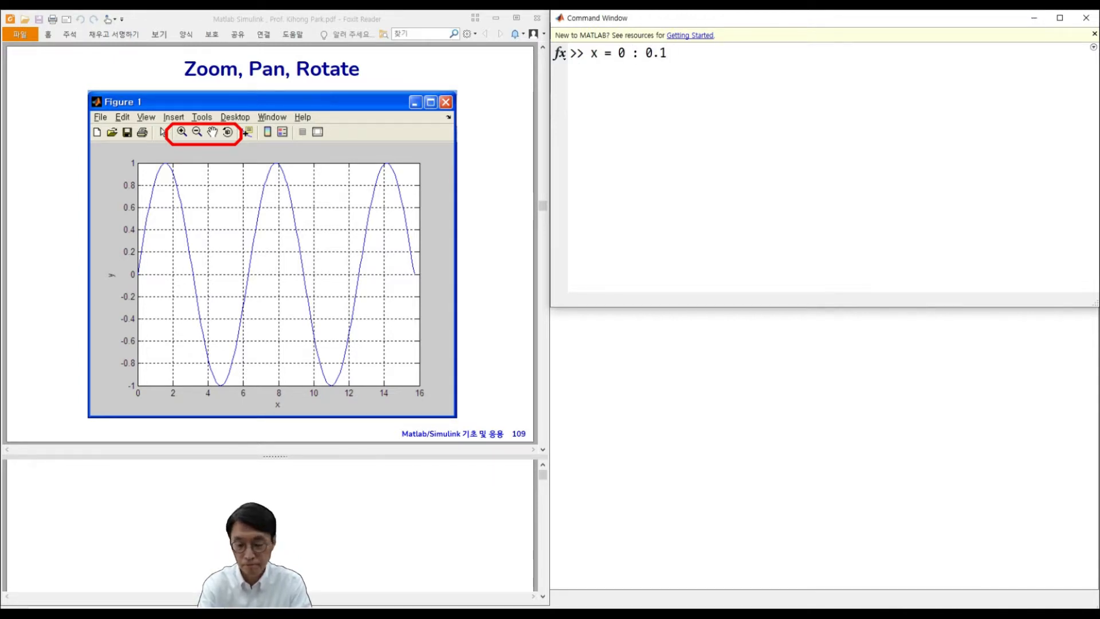
pyautogui.write('10;')
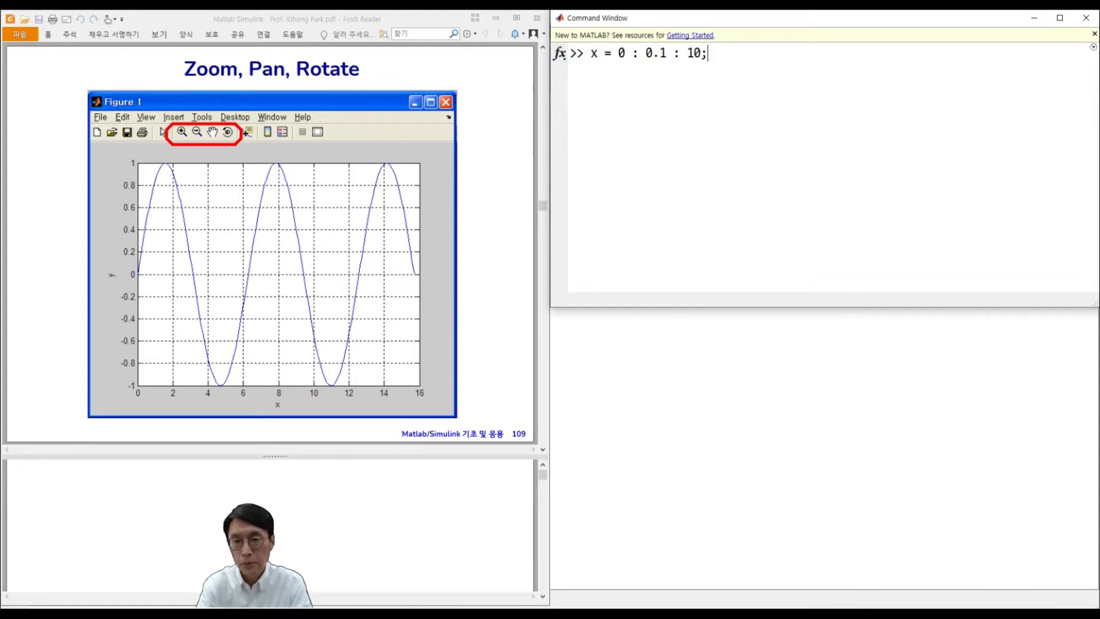
pyautogui.press('Return')
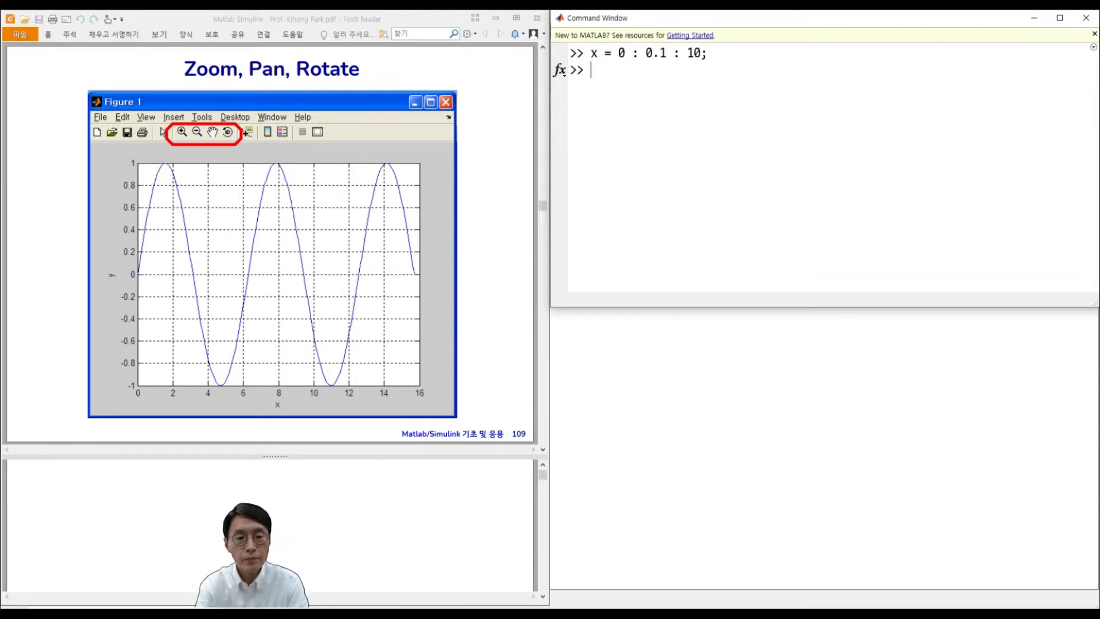
# - Plot sin(x) and cos(x) against x in one figure and move the figure window clear of the entered commands
pyautogui.write('plot')
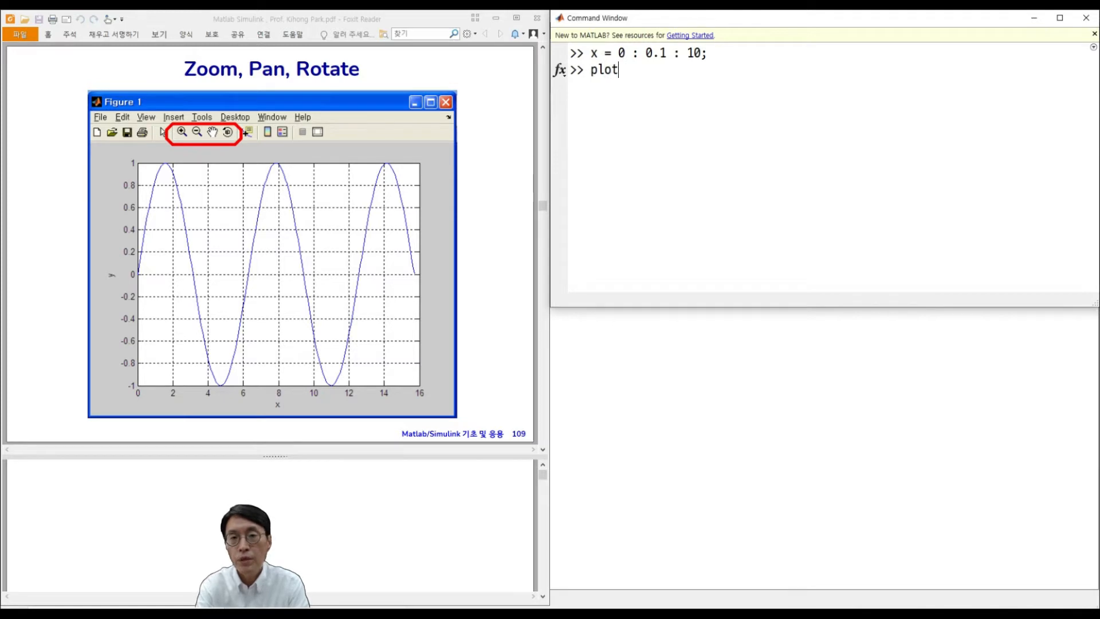
pyautogui.write('( x, s')
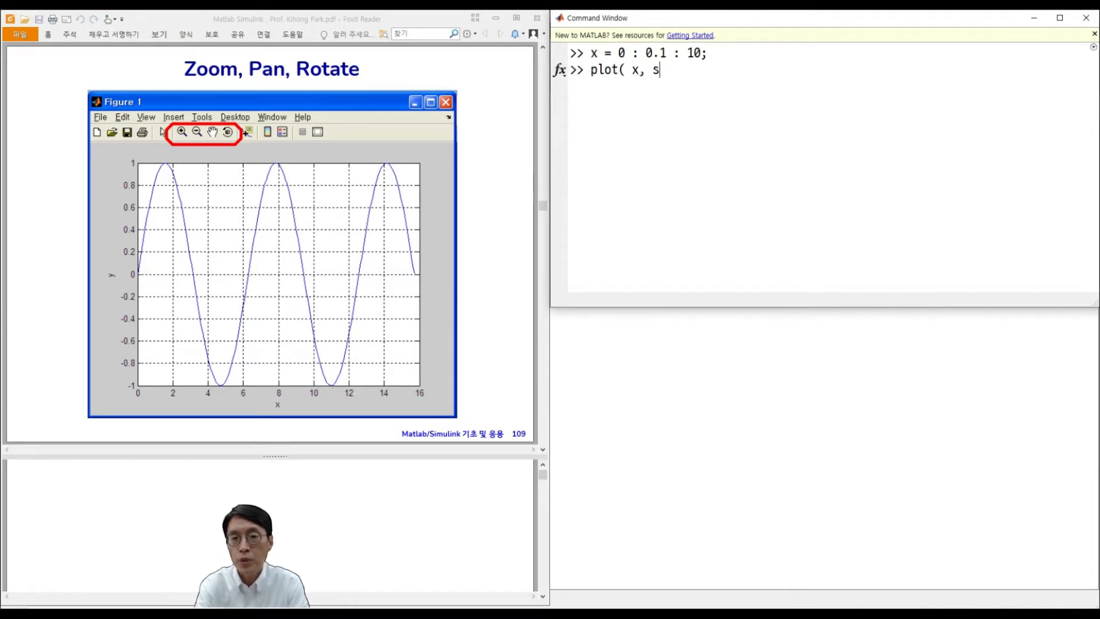
pyautogui.write('in(x), ')
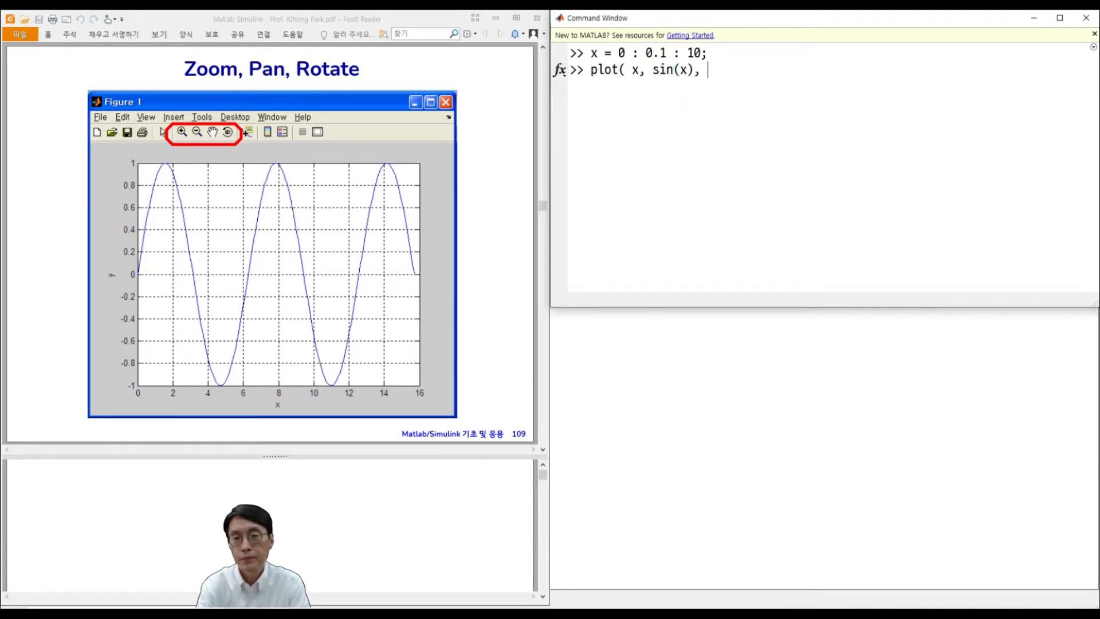
pyautogui.write('x, cos(')
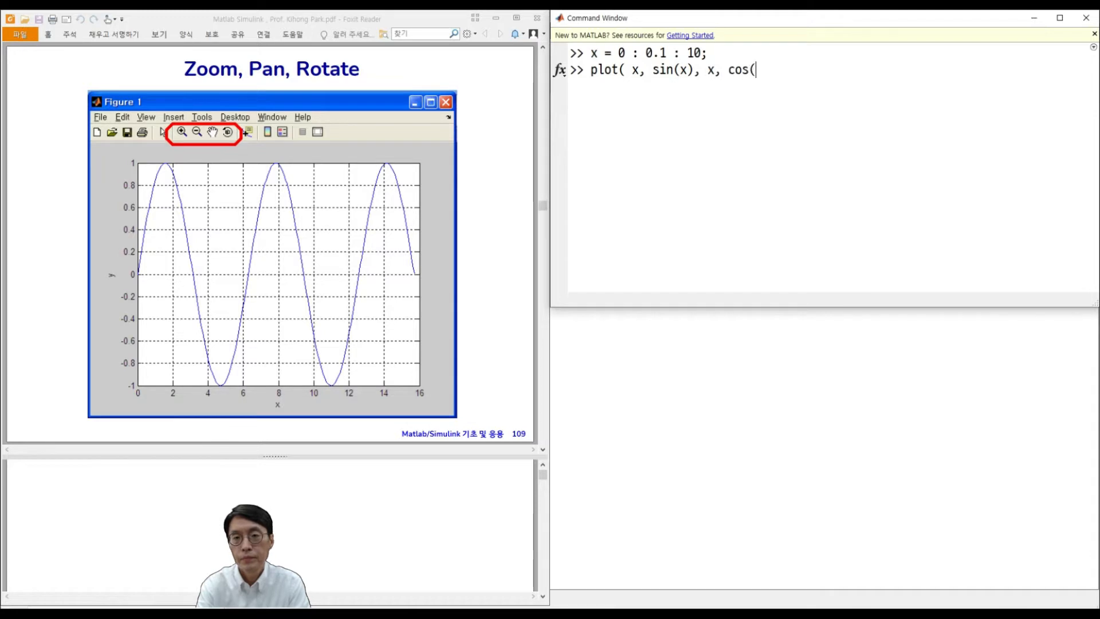
pyautogui.write('x) )')
pyautogui.press('Return')
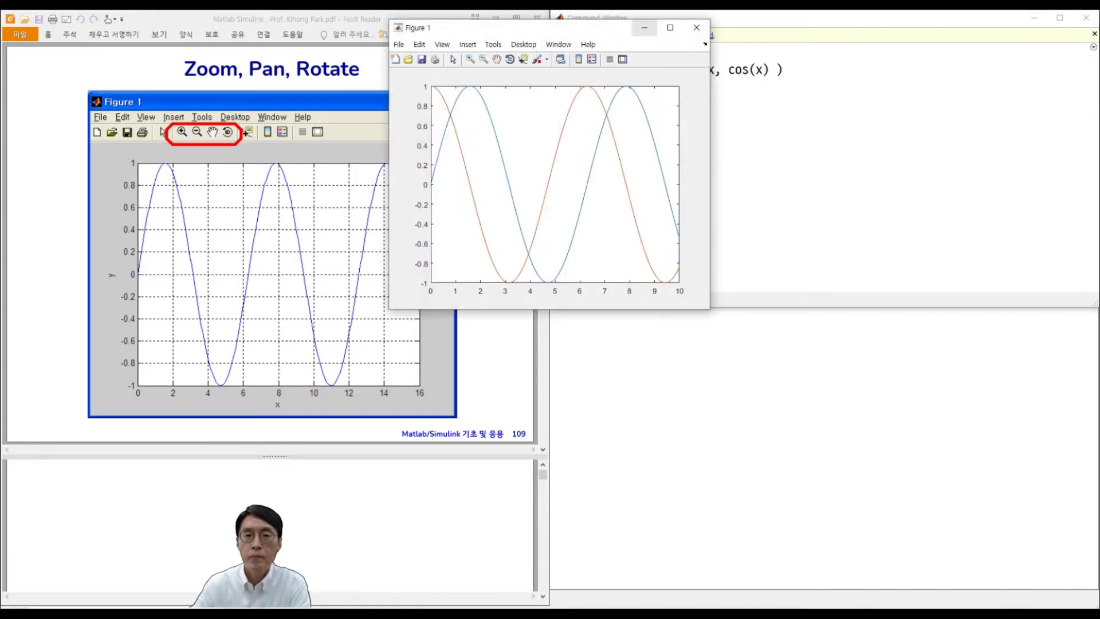
pyautogui.moveTo(588, 31); pyautogui.dragTo(797, 315)
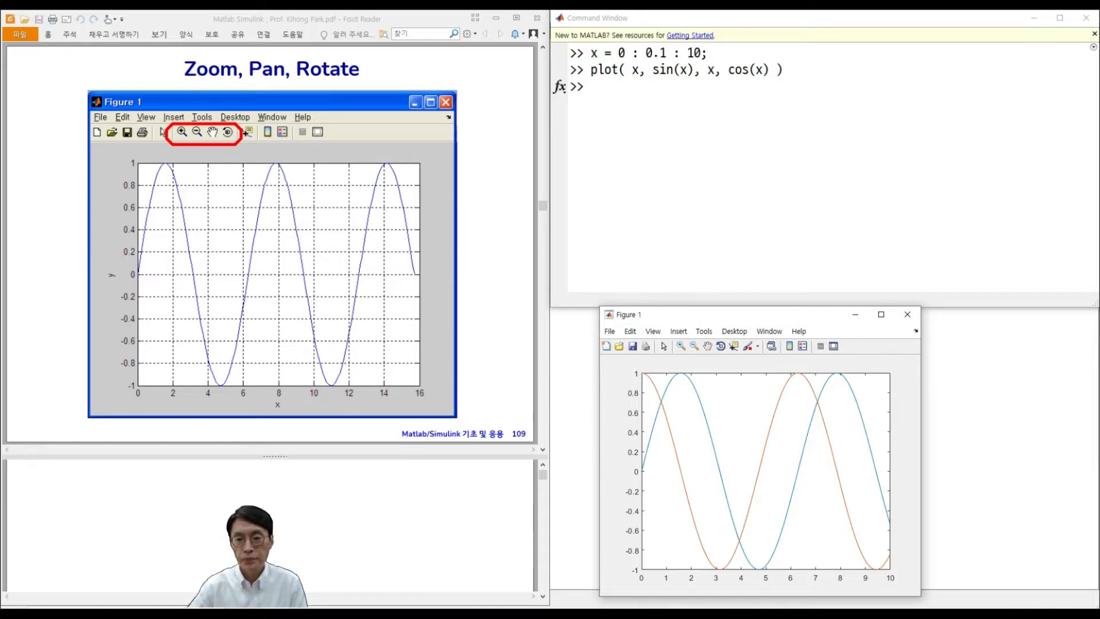
pyautogui.moveTo(798, 316); pyautogui.dragTo(776, 130)
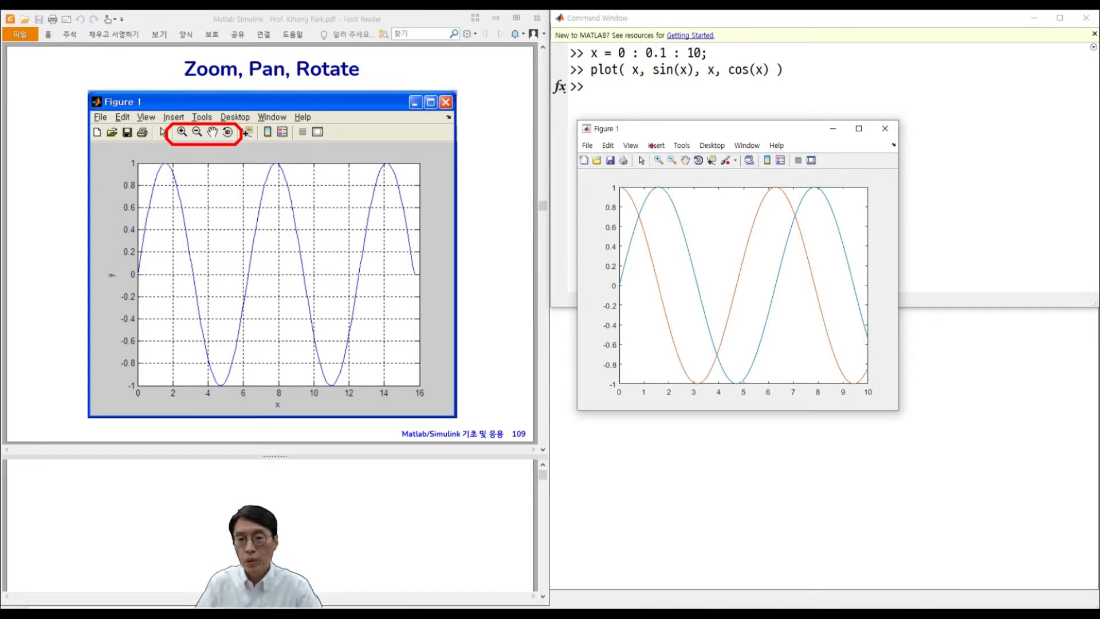
pyautogui.moveTo(651, 147)
pyautogui.mouseDown()
pyautogui.moveTo(656, 168)
pyautogui.moveTo(706, 172)
pyautogui.mouseUp()
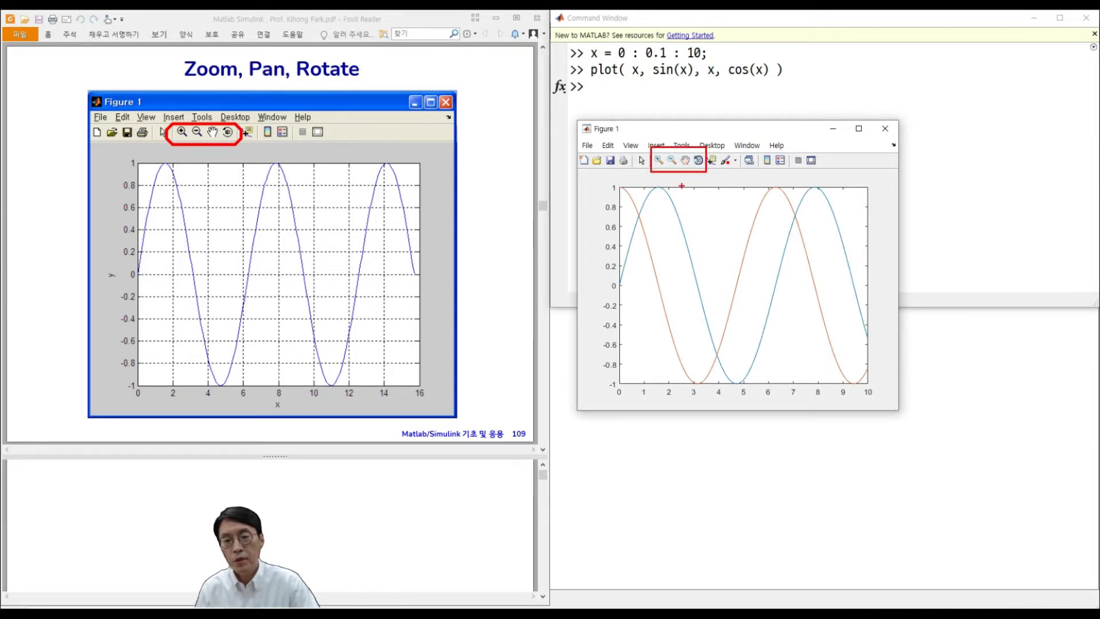
pyautogui.press('Escape')
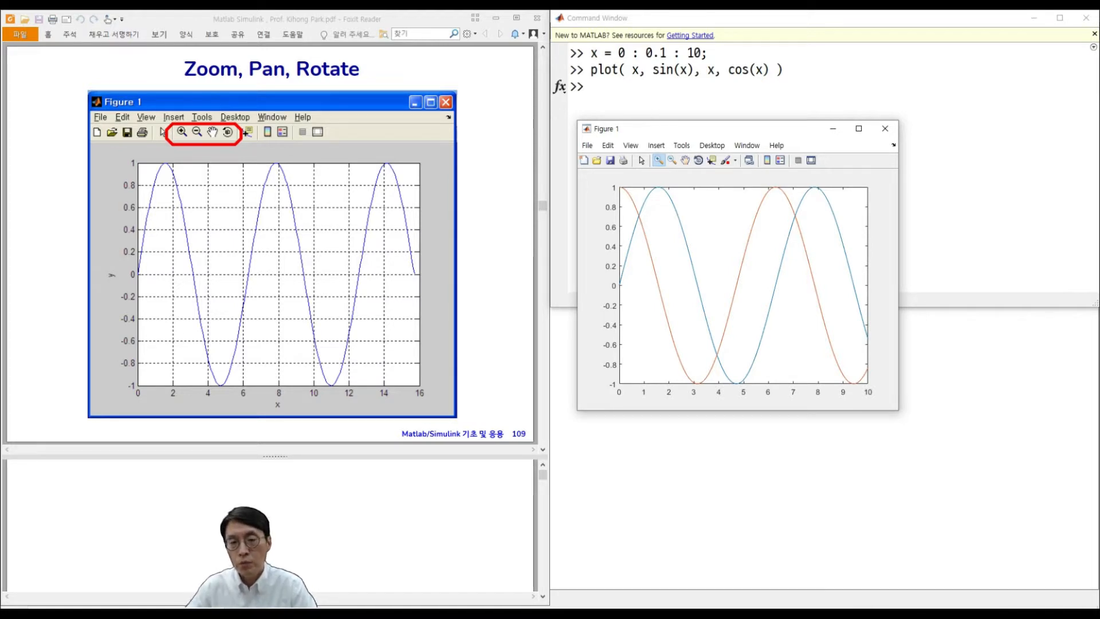
# - Zoom in repeatedly on the falling part of the sine curve, finishing with a zoom along the x-axis only
pyautogui.moveTo(671, 241); pyautogui.dragTo(704, 255)
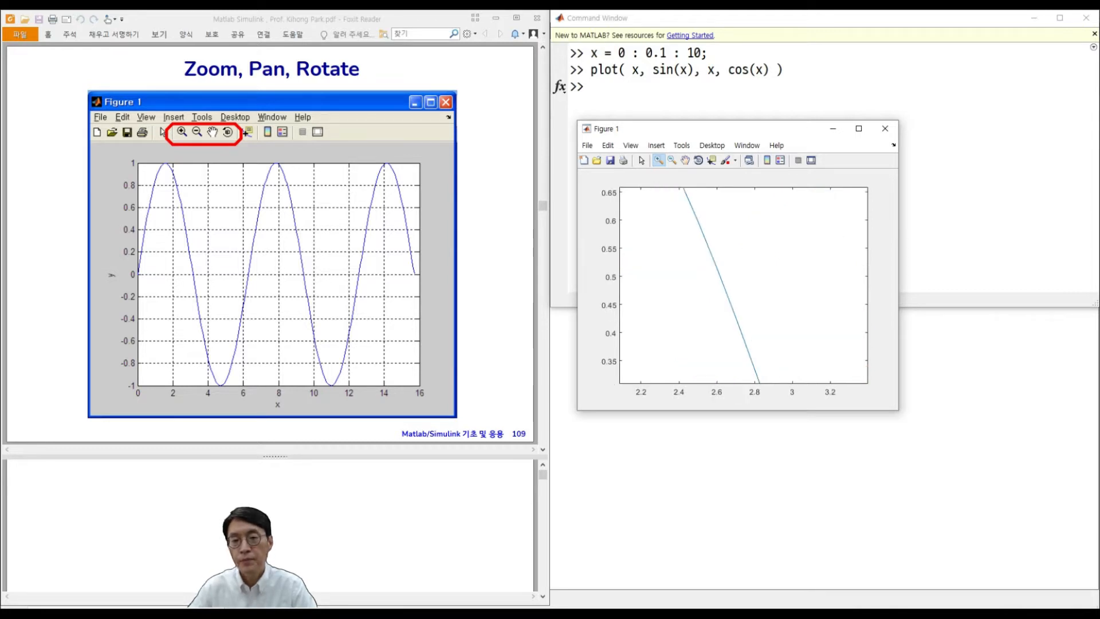
pyautogui.moveTo(700, 246); pyautogui.dragTo(742, 284)
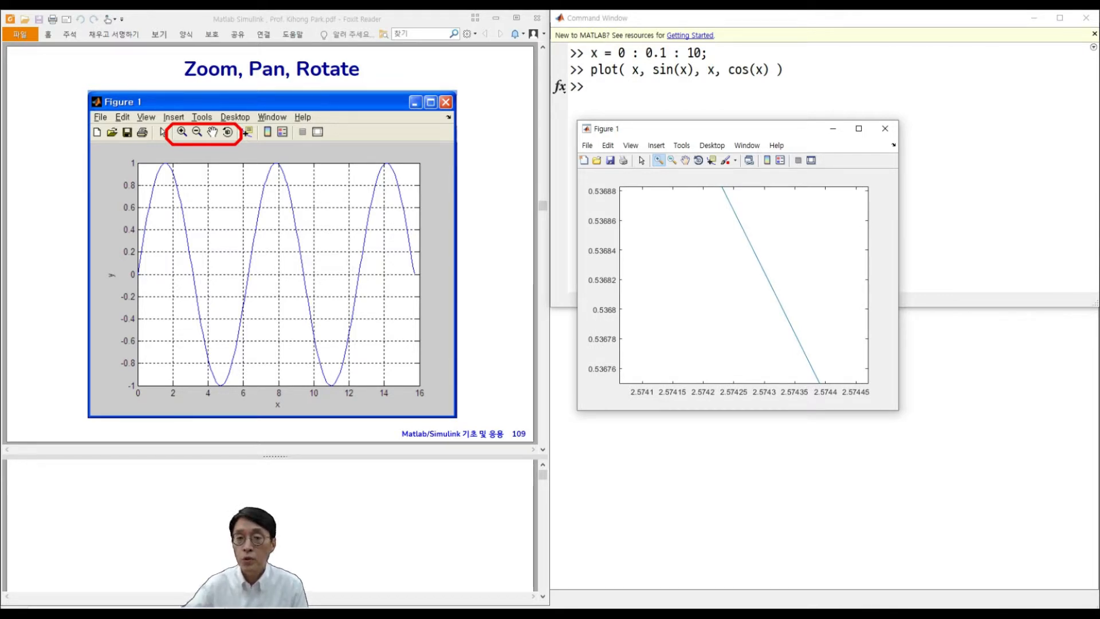
pyautogui.moveTo(750, 253); pyautogui.dragTo(766, 253)
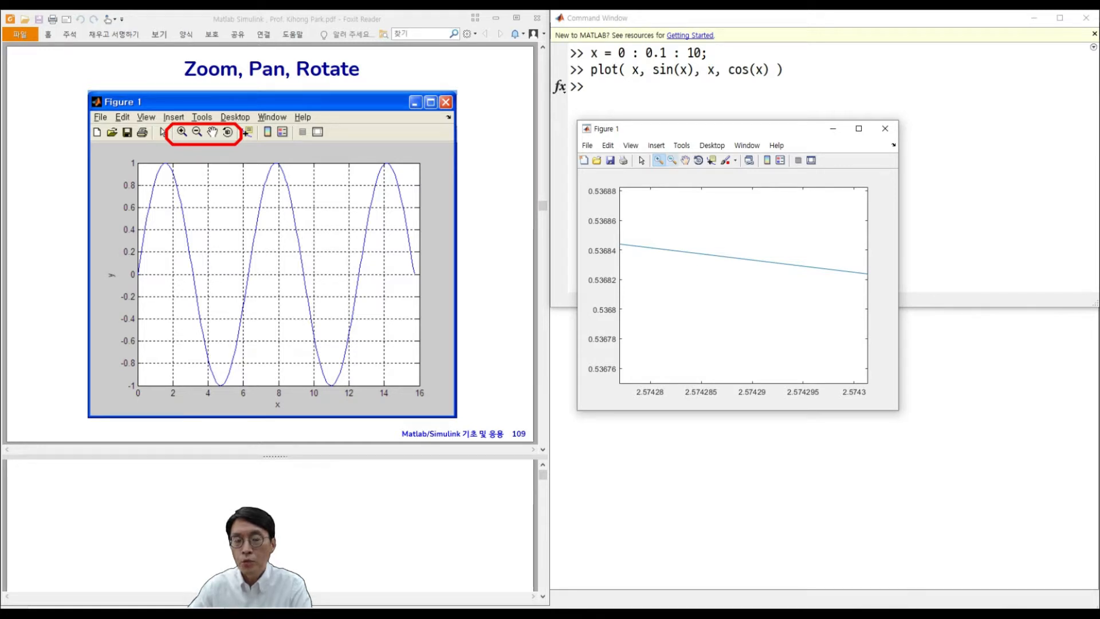
# - Zoom the plot out step by step and restore the original full view of both curves
pyautogui.click(672, 160)
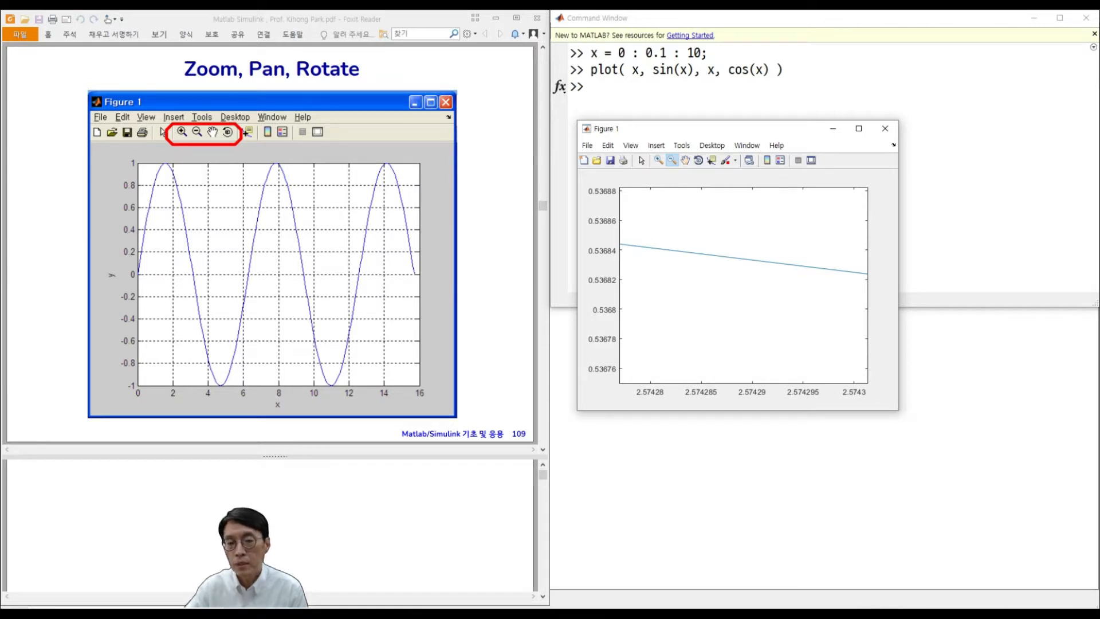
pyautogui.click(741, 254)
pyautogui.click(743, 252)
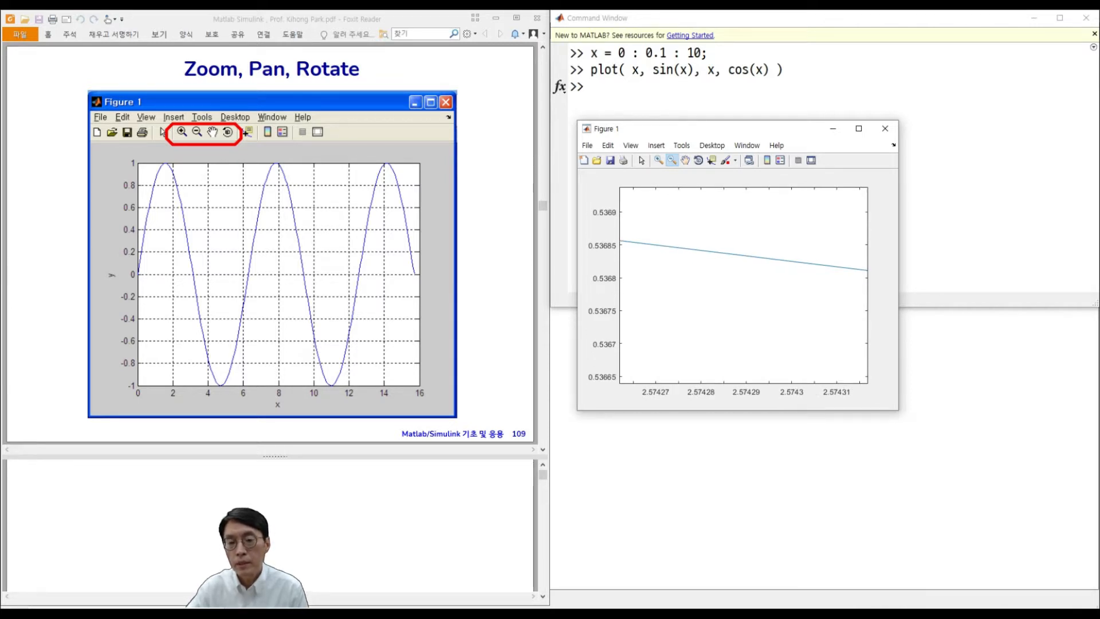
pyautogui.click(748, 252)
pyautogui.click(744, 253)
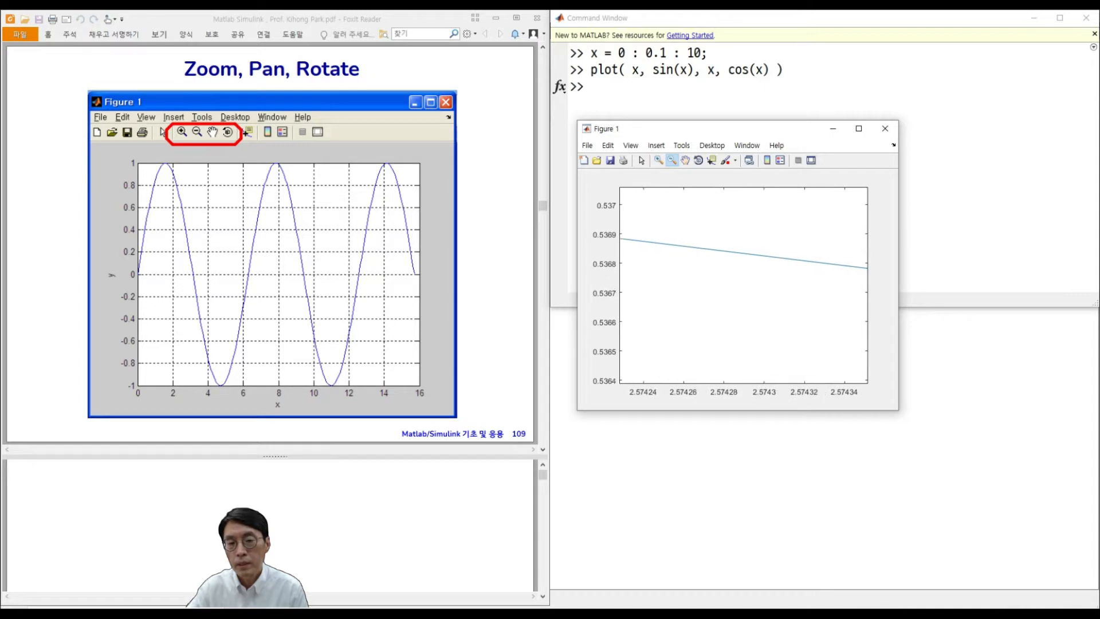
pyautogui.click(743, 252)
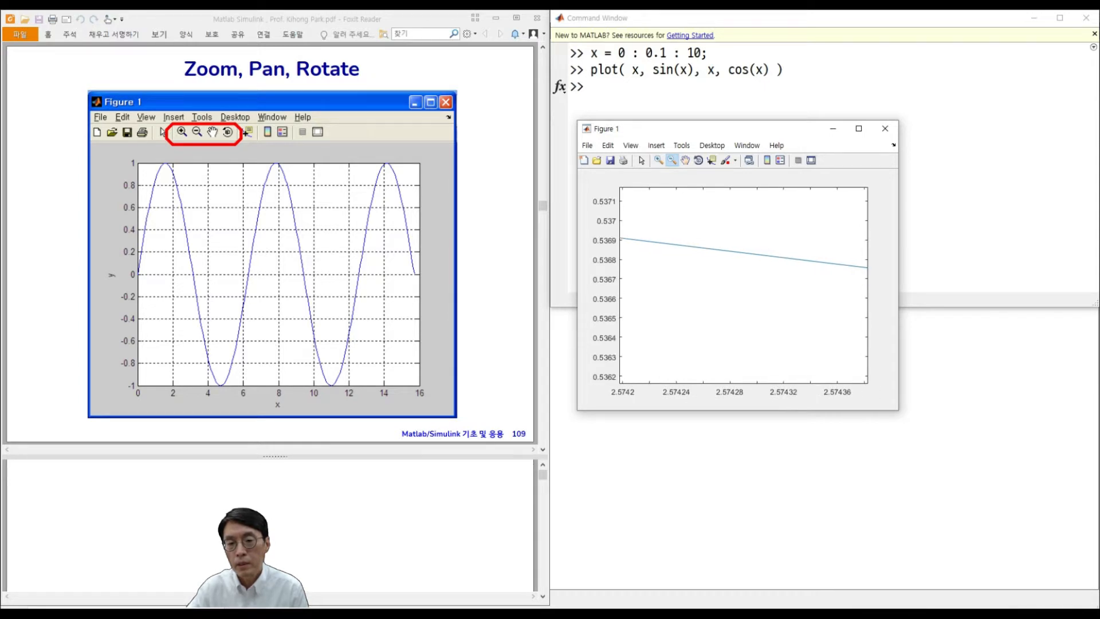
pyautogui.click(742, 252)
pyautogui.click(743, 253)
pyautogui.click(743, 252)
pyautogui.click(743, 253)
pyautogui.click(743, 252)
pyautogui.doubleClick(743, 252)
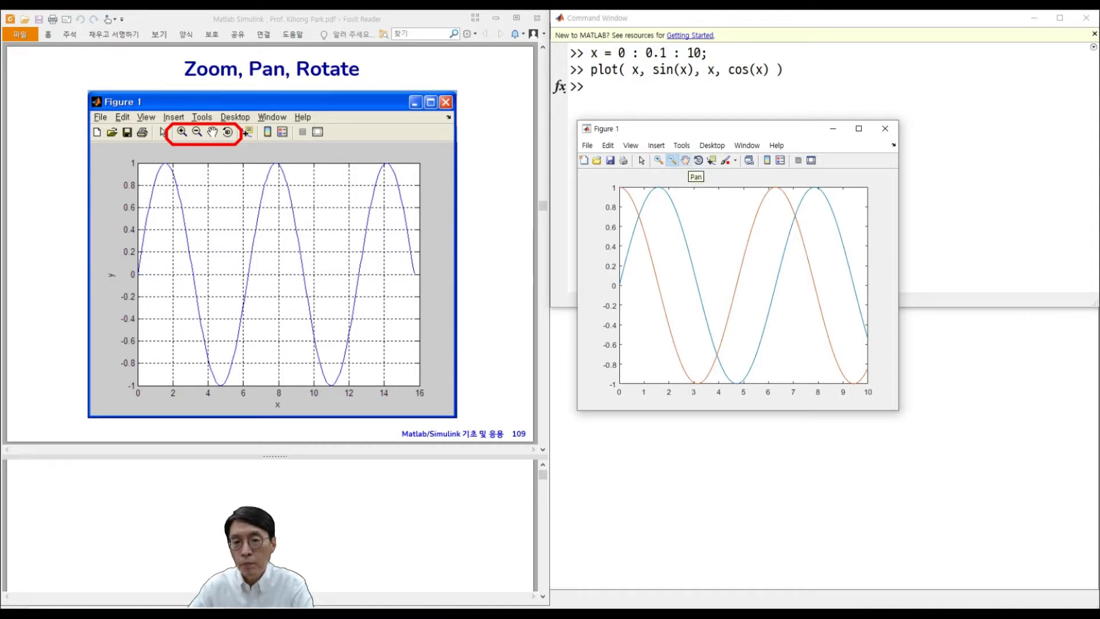
# - Pan the plot so both curves shift downward and slightly to the right within the axes
pyautogui.click(686, 161)
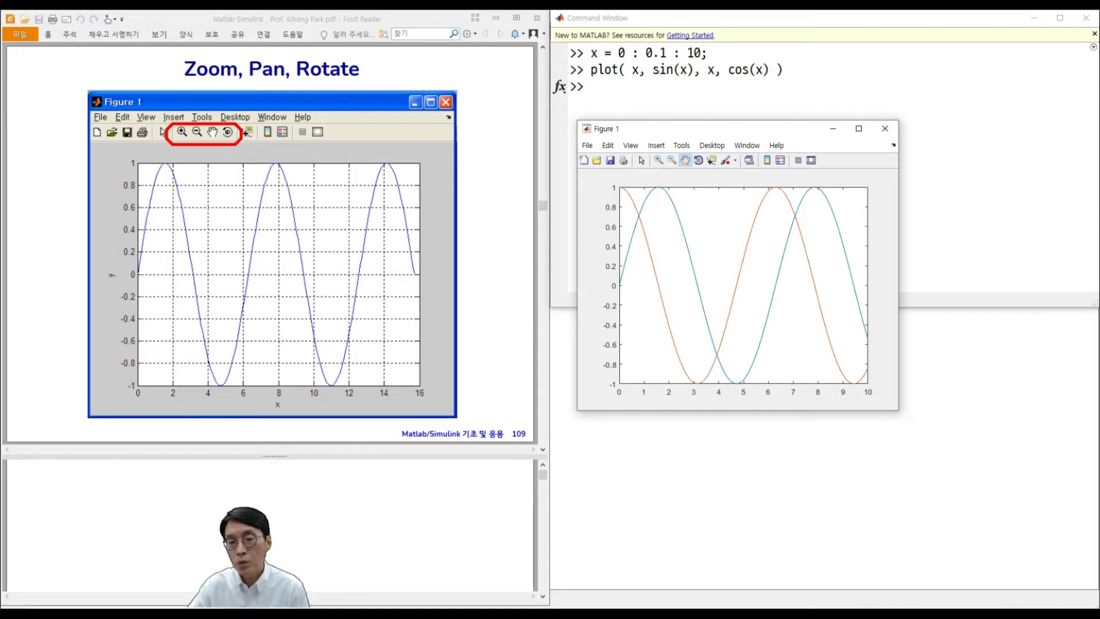
pyautogui.moveTo(744, 286)
pyautogui.mouseDown()
pyautogui.moveTo(775, 285)
pyautogui.moveTo(773, 305)
pyautogui.moveTo(745, 313)
pyautogui.moveTo(773, 305)
pyautogui.moveTo(756, 293)
pyautogui.moveTo(738, 298)
pyautogui.moveTo(743, 311)
pyautogui.moveTo(746, 287)
pyautogui.mouseUp()
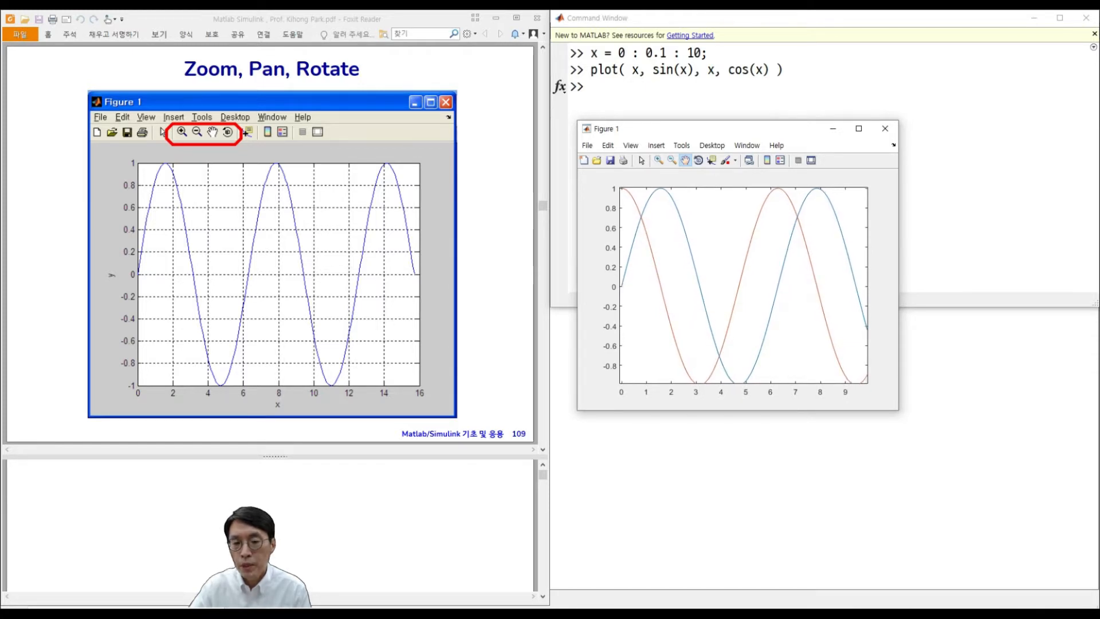
pyautogui.moveTo(746, 287); pyautogui.dragTo(745, 322)
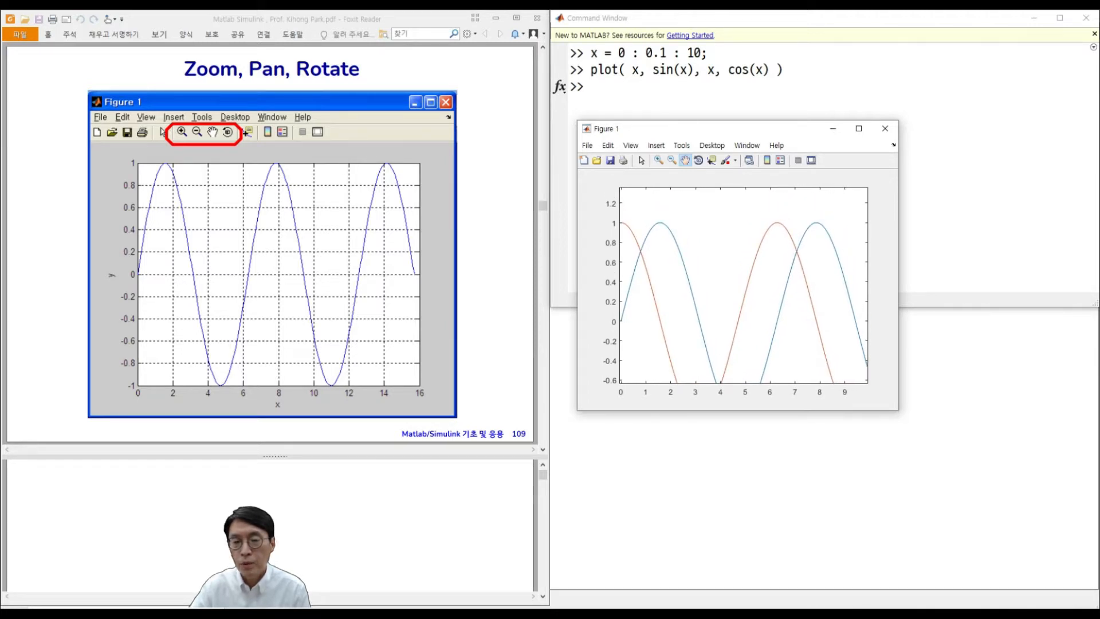
pyautogui.moveTo(745, 322); pyautogui.dragTo(764, 329)
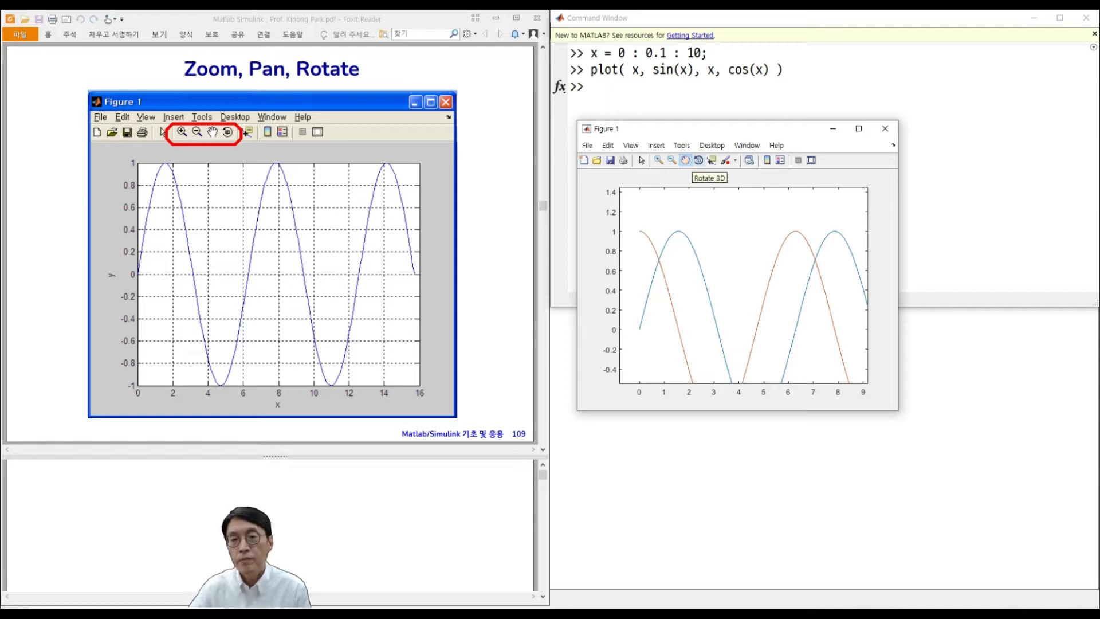
# - Rotate the plot into a slightly tilted 3D view with Rotate 3D and close the figure
pyautogui.click(699, 161)
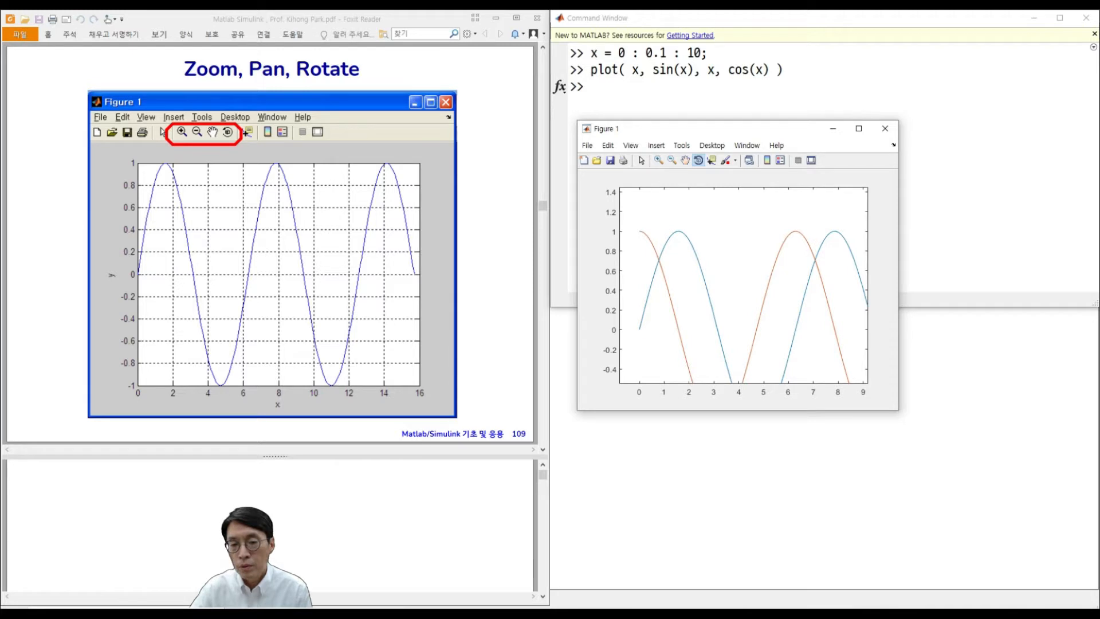
pyautogui.moveTo(739, 303); pyautogui.dragTo(787, 286)
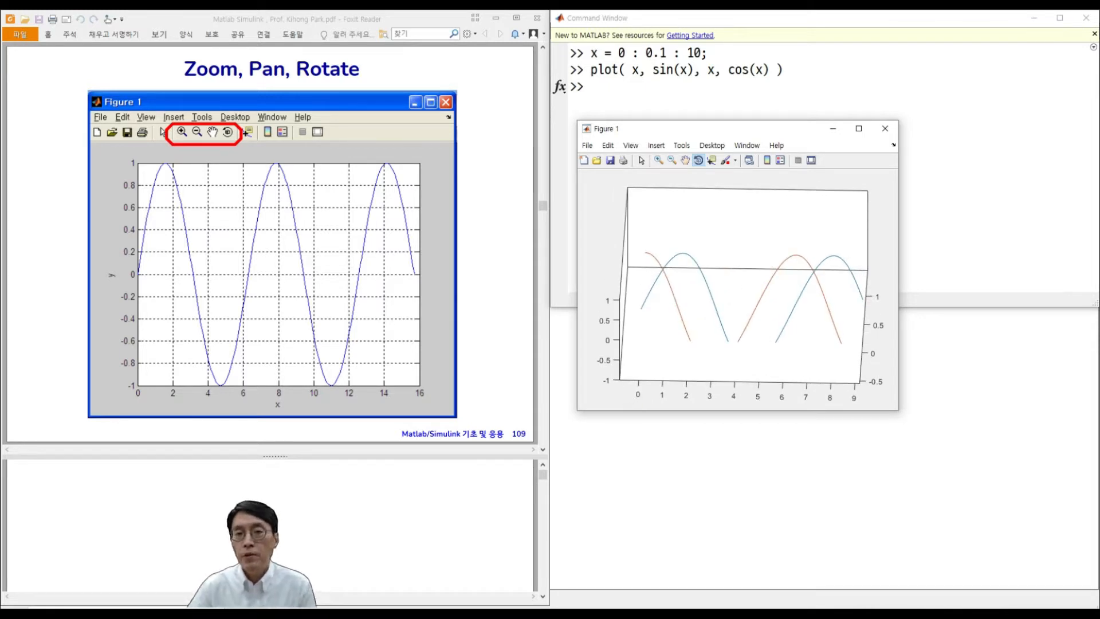
pyautogui.click(885, 129)
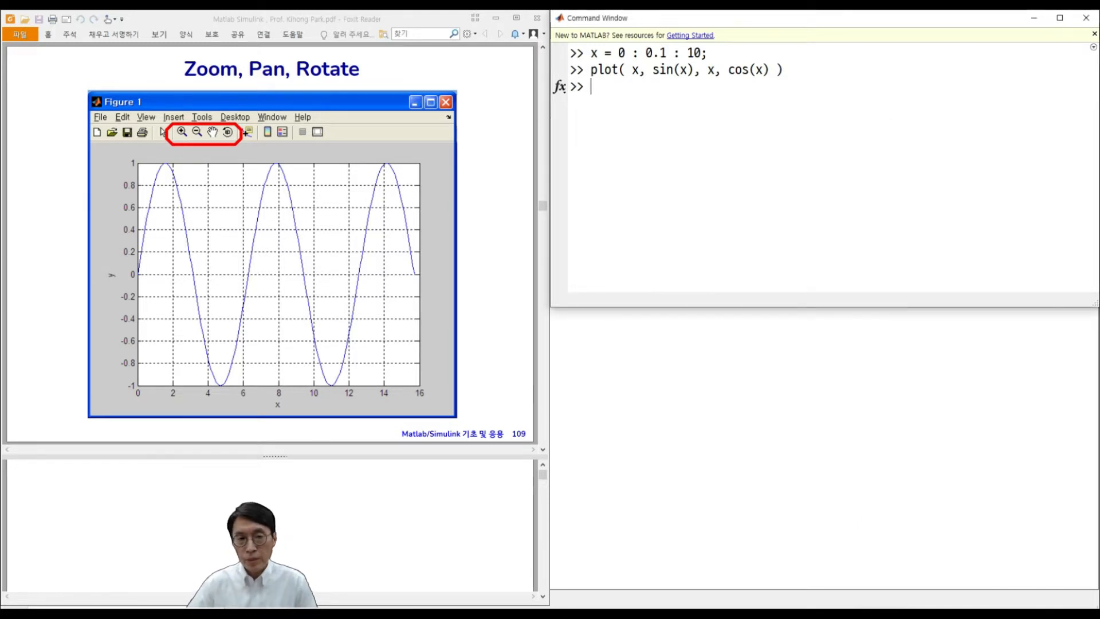
# - Switch to the Foxit Reader slides, advance to the Plot Tools page, and return to the MATLAB Command Window
pyautogui.hotkey('alt', 'Tab')
pyautogui.press('pagedown')
pyautogui.hotkey('alt', 'Tab')
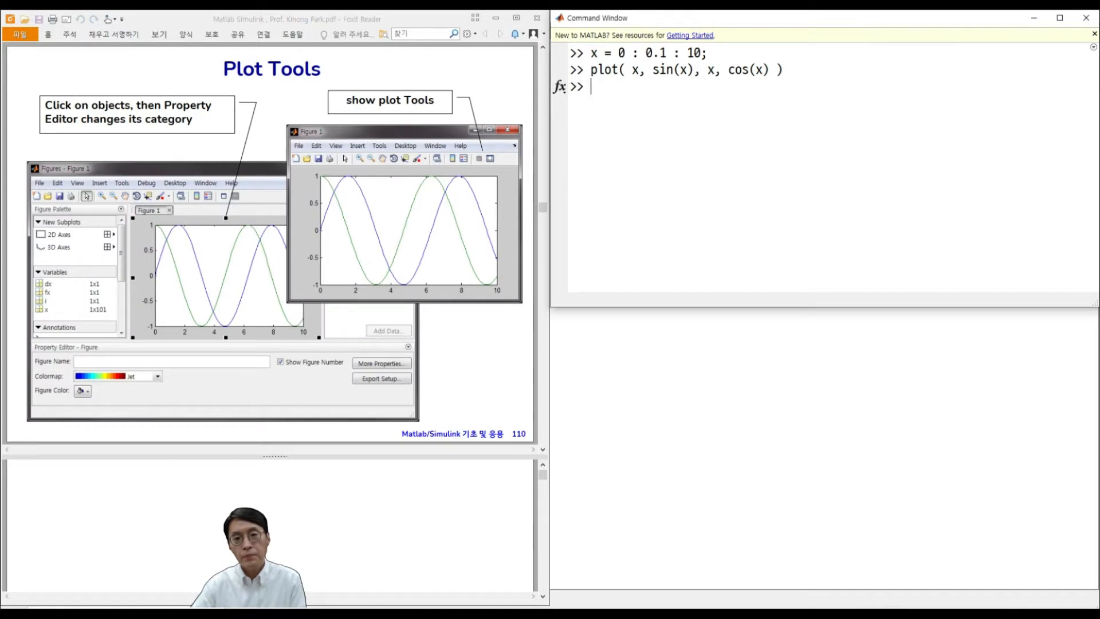
# - Rerun the previous plot command for sin(x) and cos(x) and move the new figure window below the entered commands
pyautogui.press('Up')
pyautogui.press('Return')
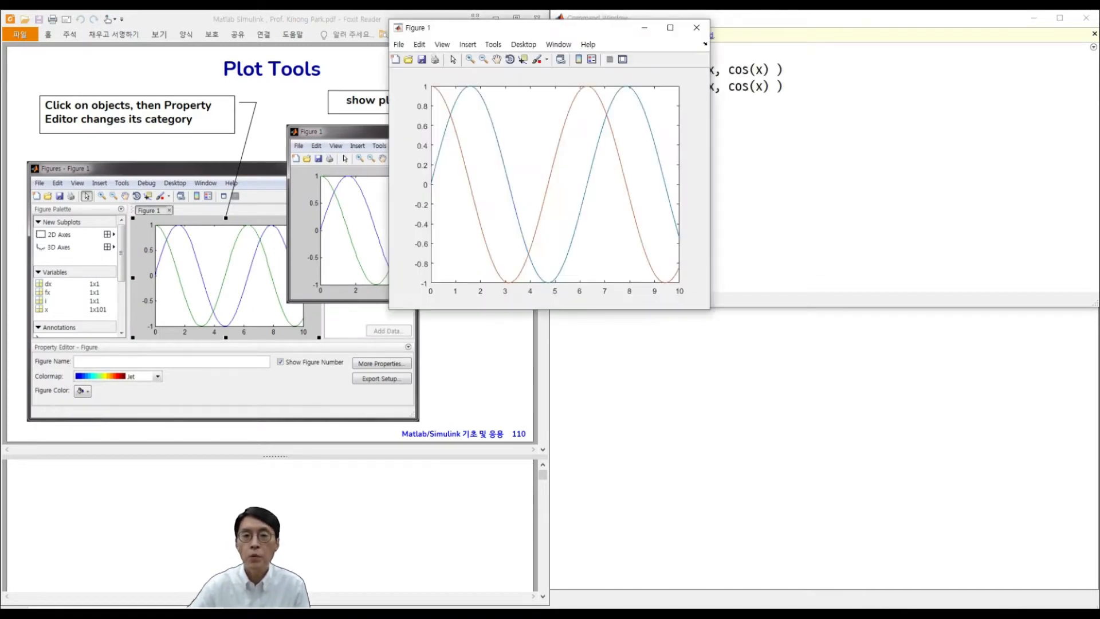
pyautogui.moveTo(578, 29); pyautogui.dragTo(655, 178)
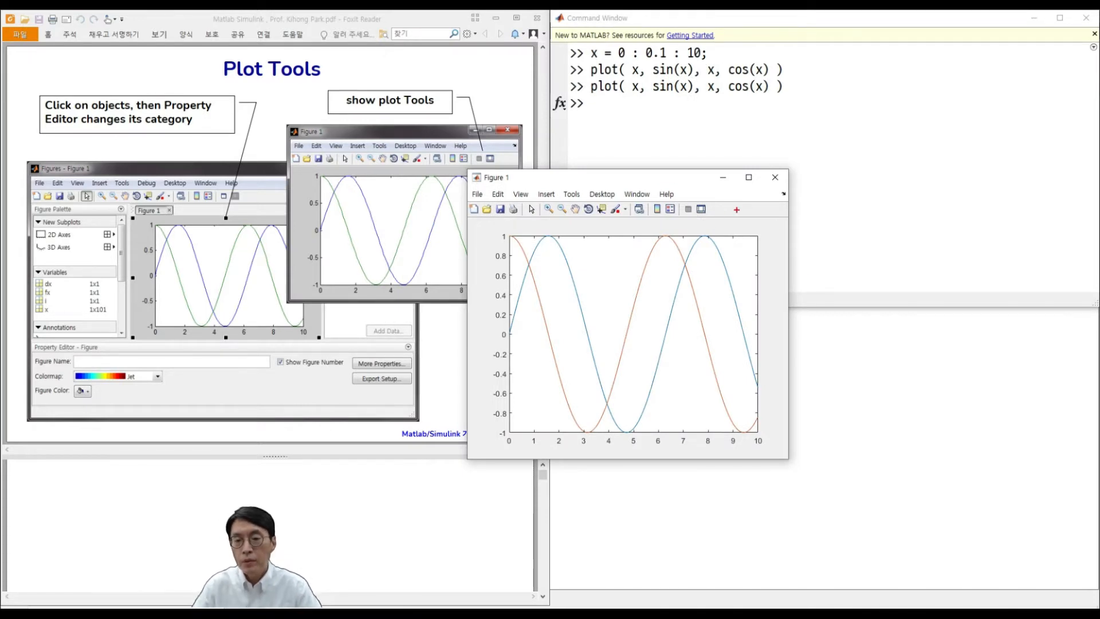
pyautogui.moveTo(706, 214); pyautogui.dragTo(692, 214)
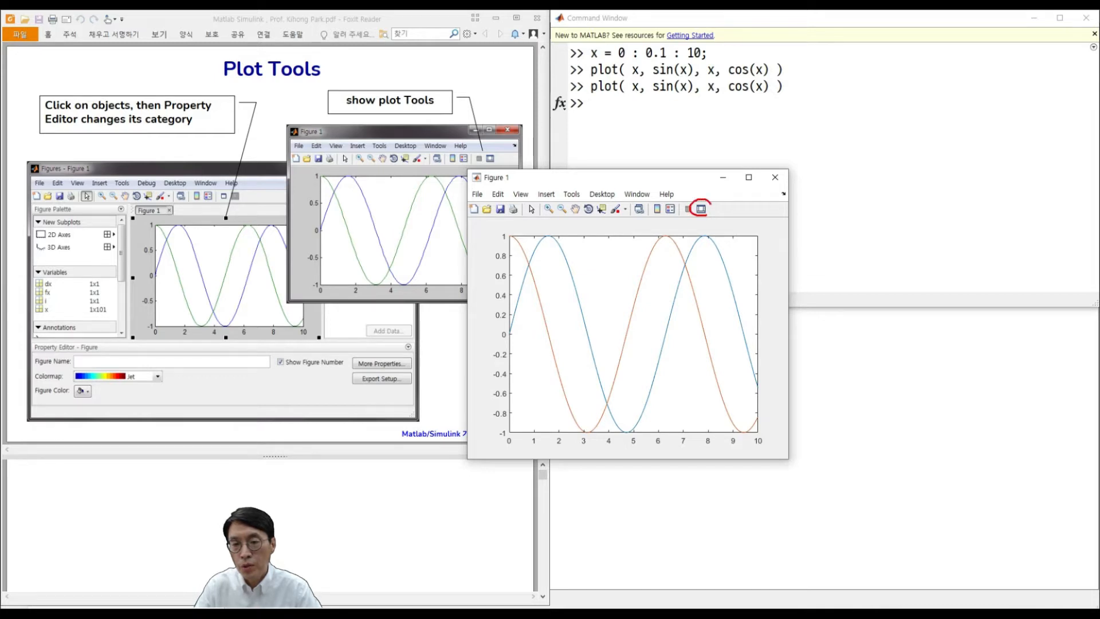
pyautogui.moveTo(702, 182); pyautogui.dragTo(710, 181)
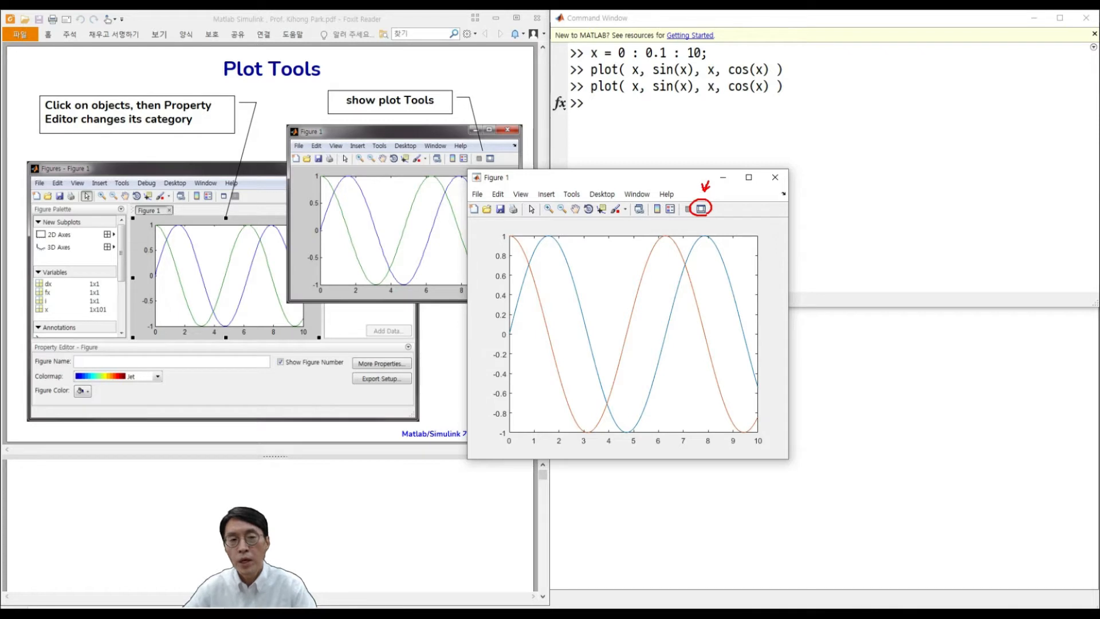
pyautogui.press('Escape')
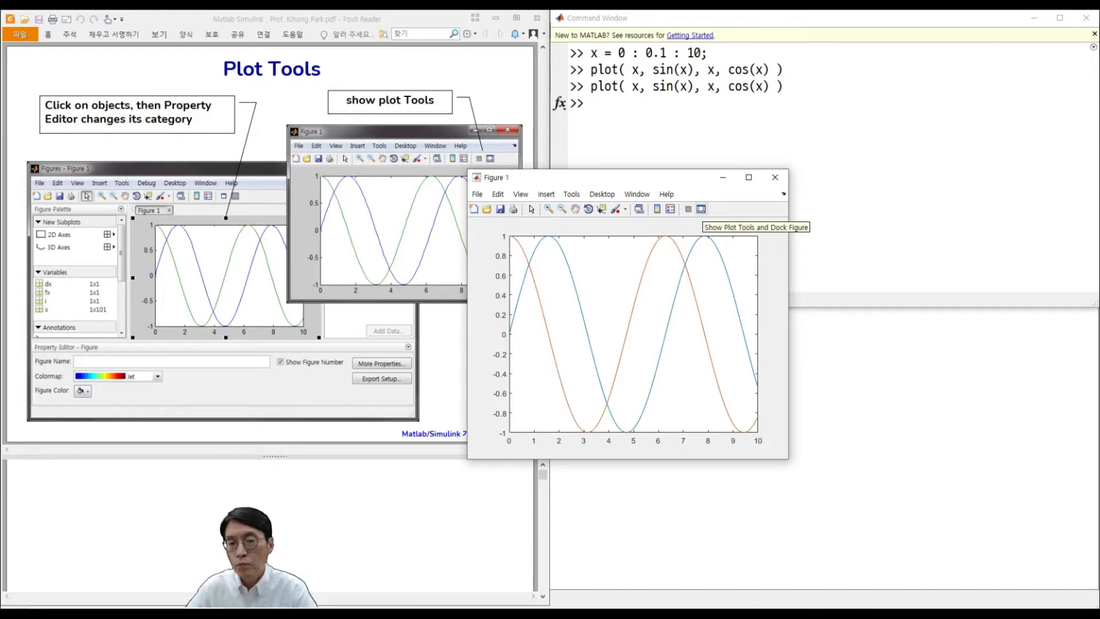
# - Show the plot tools and dock the figure of sin(x) and cos(x)
pyautogui.click(702, 209)
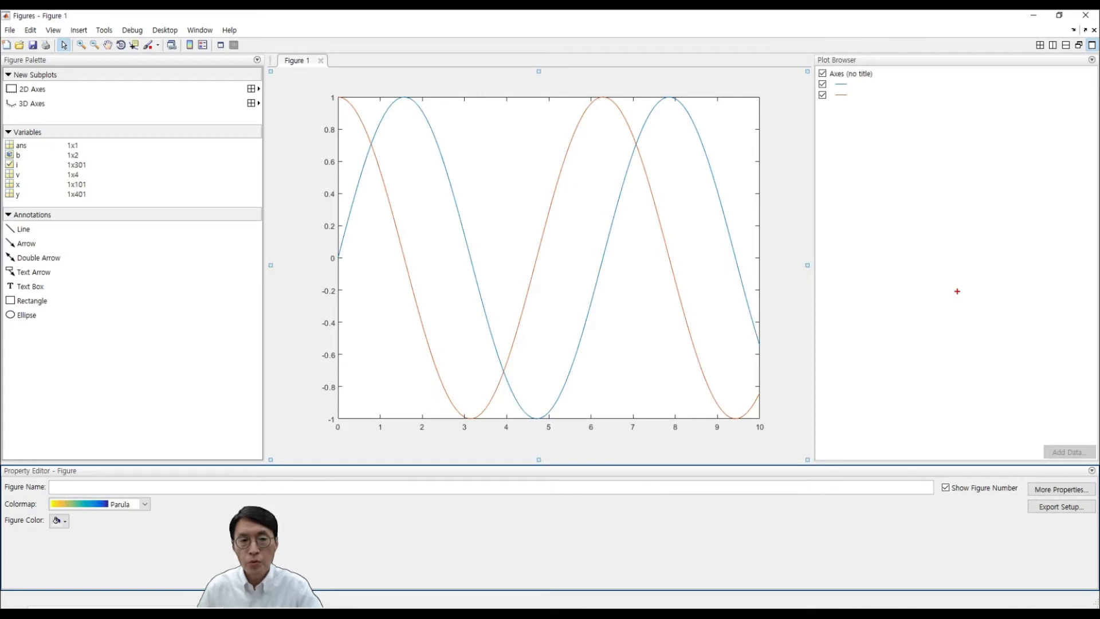
pyautogui.moveTo(14, 54)
pyautogui.mouseDown()
pyautogui.moveTo(59, 217)
pyautogui.moveTo(233, 455)
pyautogui.moveTo(256, 459)
pyautogui.mouseUp()
pyautogui.moveTo(830, 55)
pyautogui.mouseDown()
pyautogui.moveTo(851, 197)
pyautogui.moveTo(981, 416)
pyautogui.moveTo(1081, 439)
pyautogui.mouseUp()
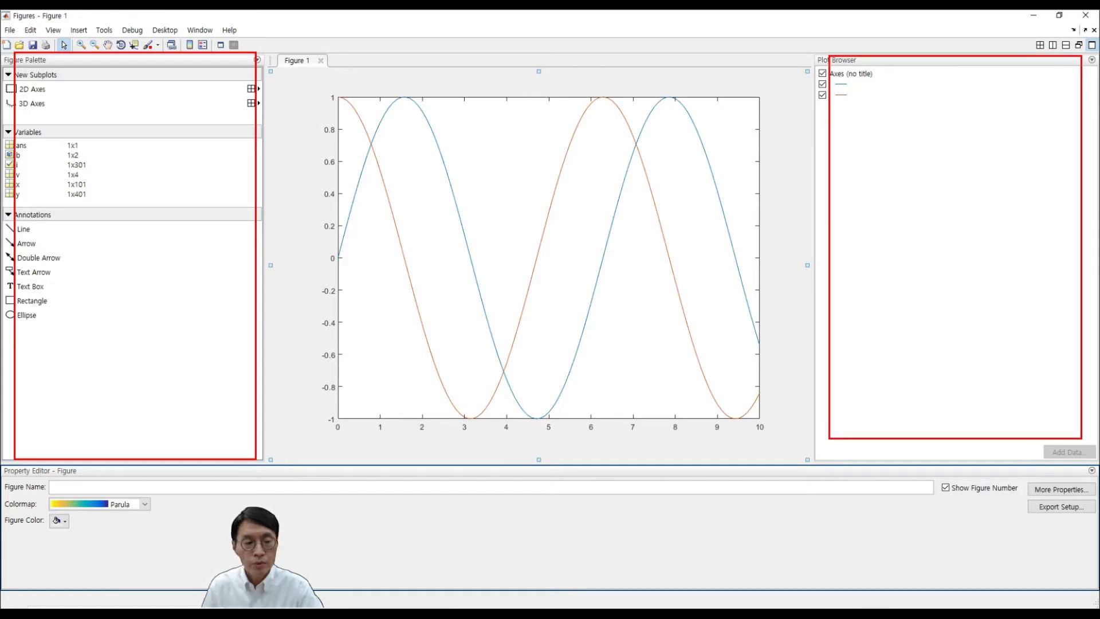
pyautogui.moveTo(12, 467)
pyautogui.mouseDown()
pyautogui.moveTo(120, 558)
pyautogui.moveTo(973, 569)
pyautogui.moveTo(1039, 588)
pyautogui.mouseUp()
pyautogui.moveTo(768, 448)
pyautogui.mouseDown()
pyautogui.moveTo(754, 503)
pyautogui.moveTo(768, 497)
pyautogui.mouseUp()
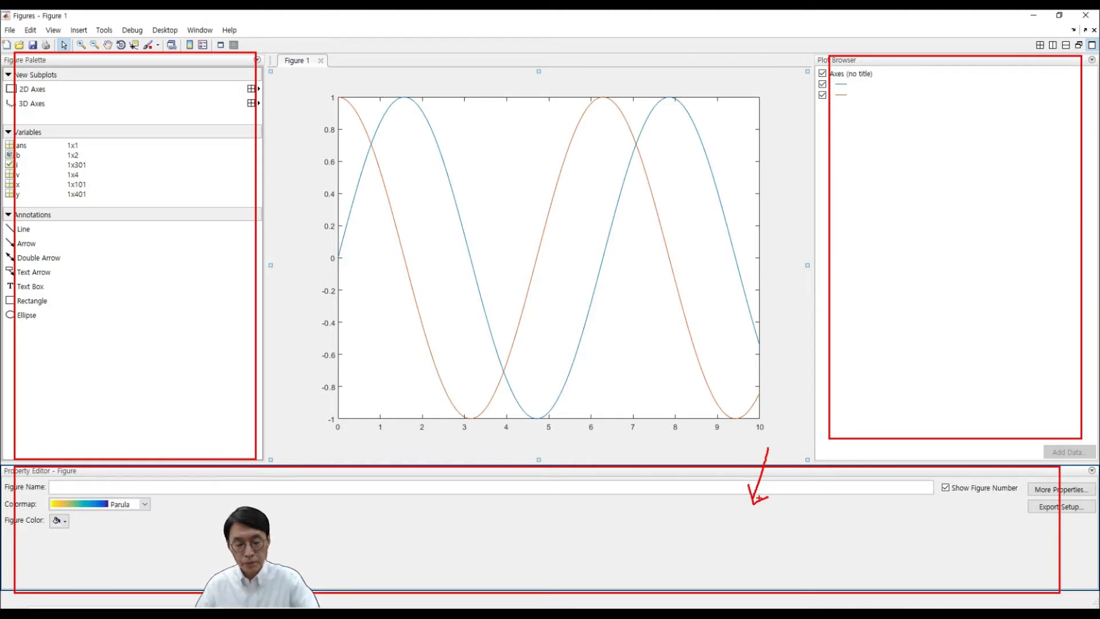
pyautogui.press('Escape')
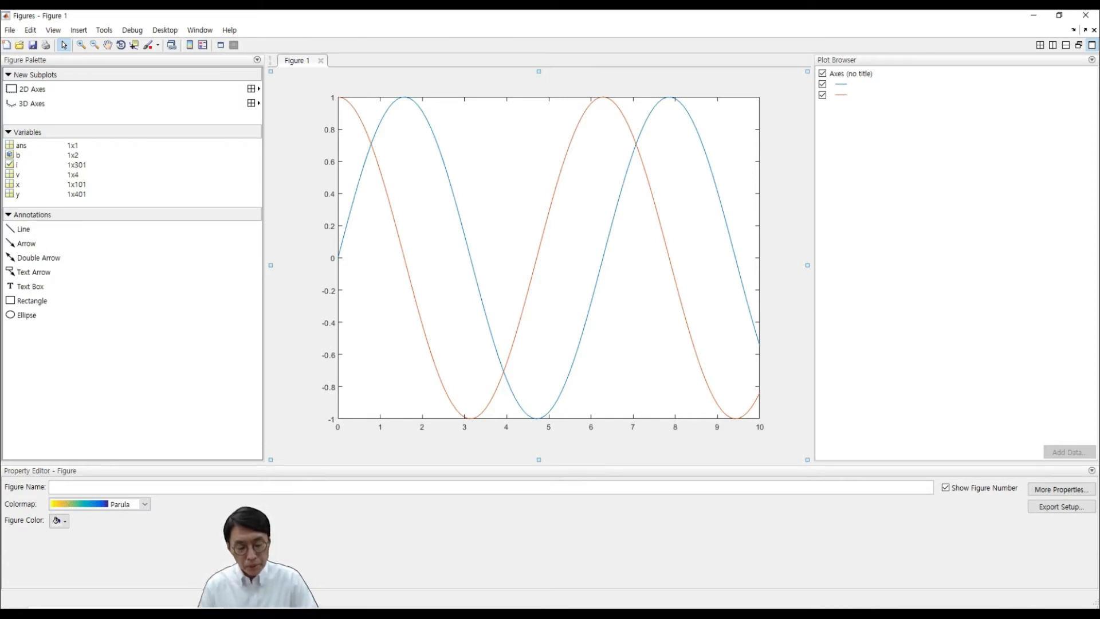
pyautogui.moveTo(273, 75)
pyautogui.mouseDown()
pyautogui.moveTo(284, 91)
pyautogui.moveTo(273, 88)
pyautogui.moveTo(280, 76)
pyautogui.mouseUp()
pyautogui.press('Escape')
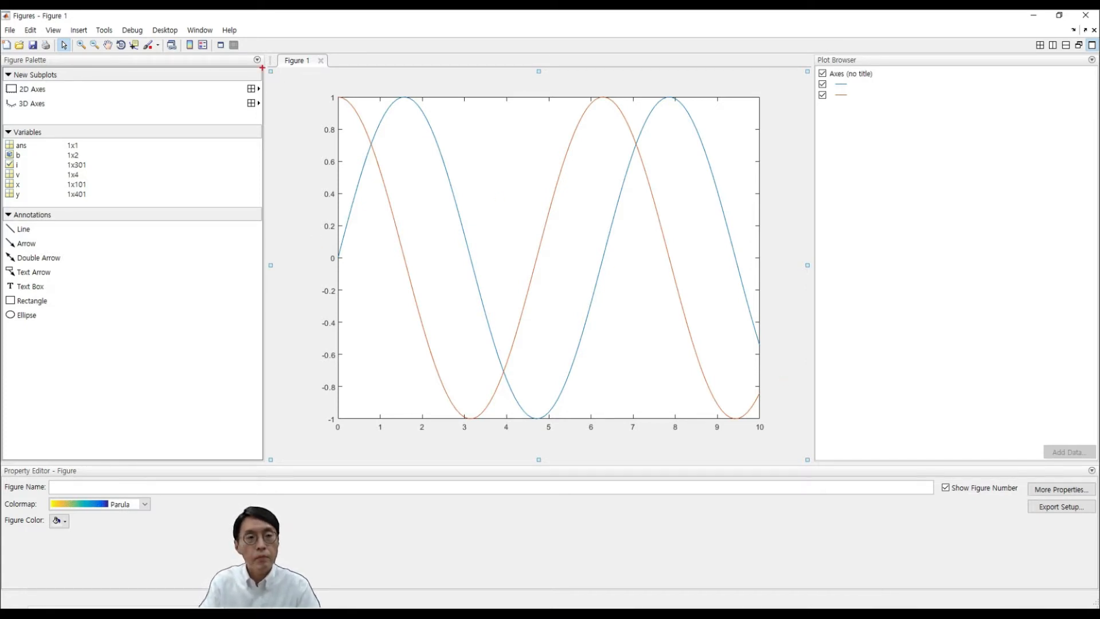
pyautogui.moveTo(268, 69)
pyautogui.mouseDown()
pyautogui.moveTo(284, 135)
pyautogui.moveTo(452, 394)
pyautogui.moveTo(682, 455)
pyautogui.moveTo(807, 460)
pyautogui.mouseUp()
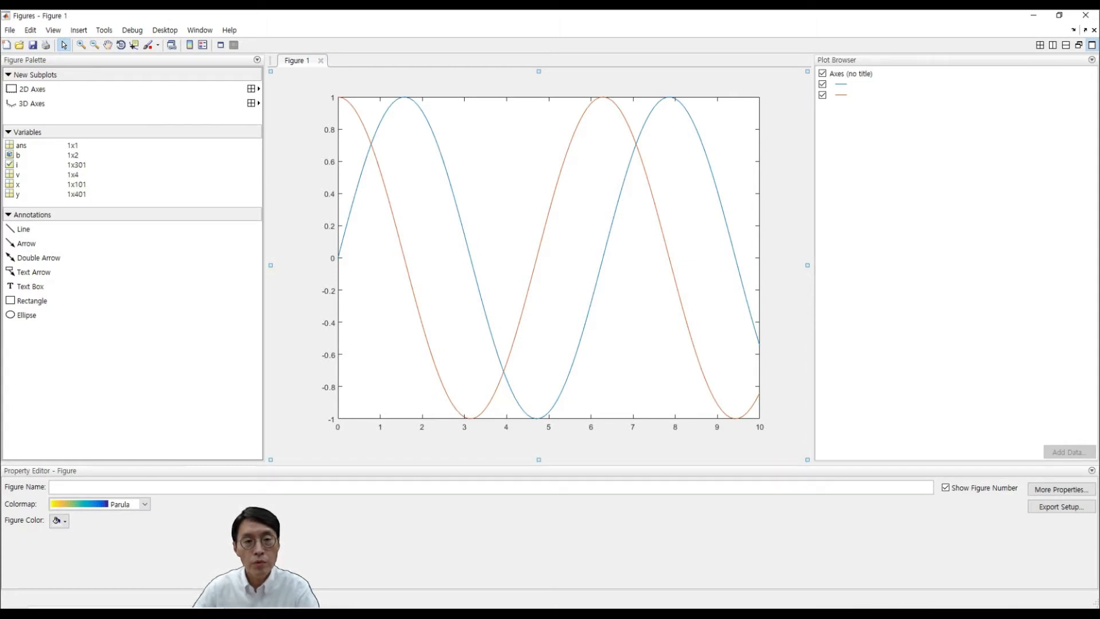
# - Examine the editable properties of the axes, the sine line and the cosine line, selecting each in turn
pyautogui.click(851, 74)
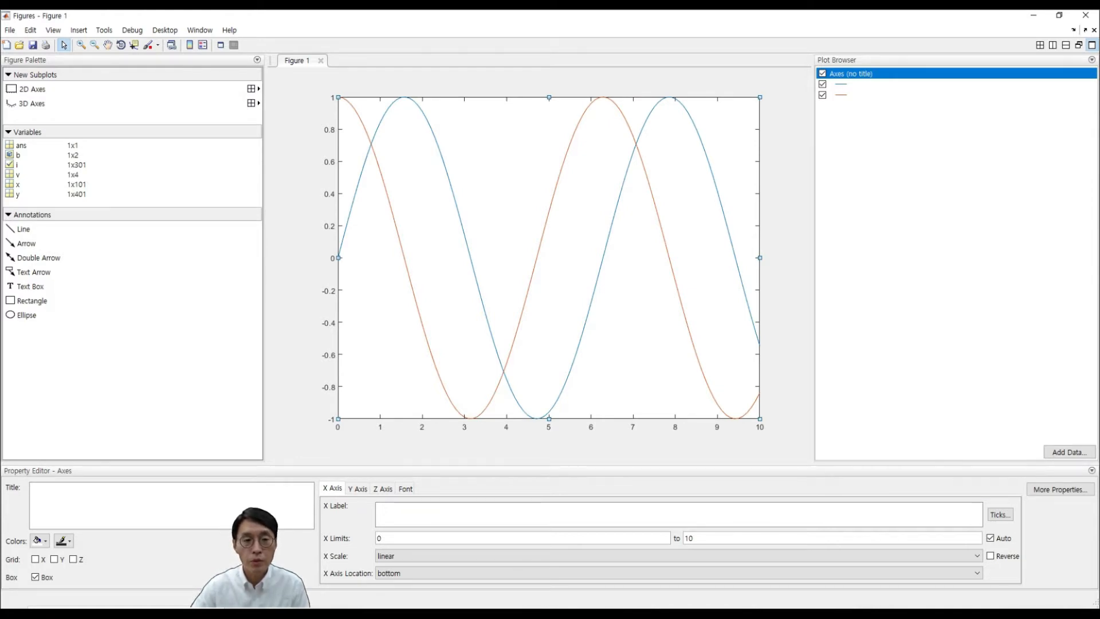
pyautogui.click(841, 84)
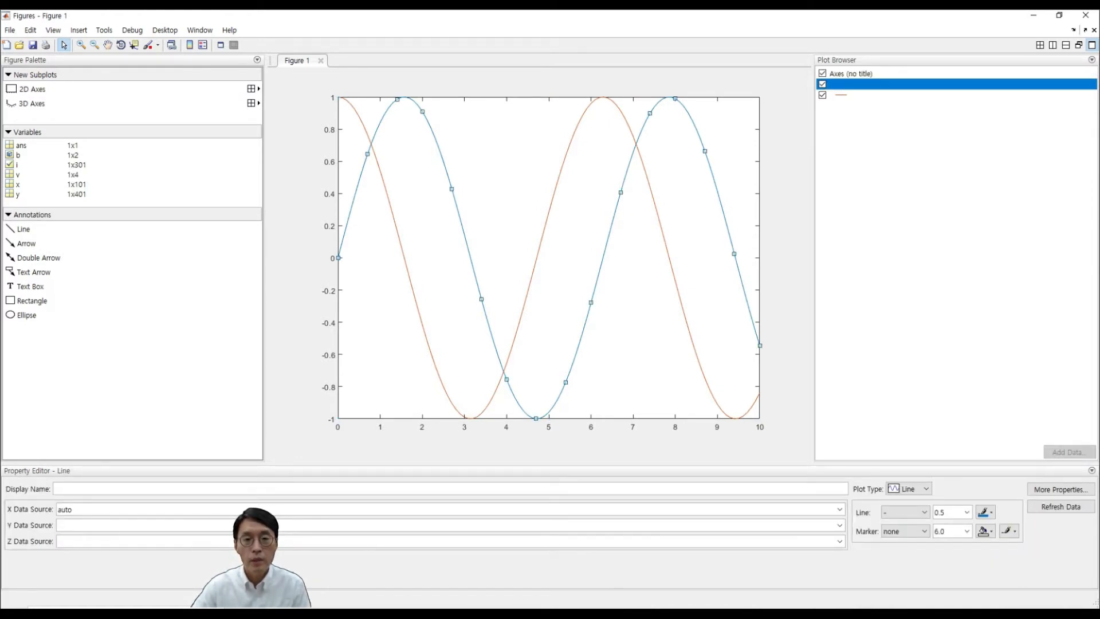
pyautogui.click(842, 95)
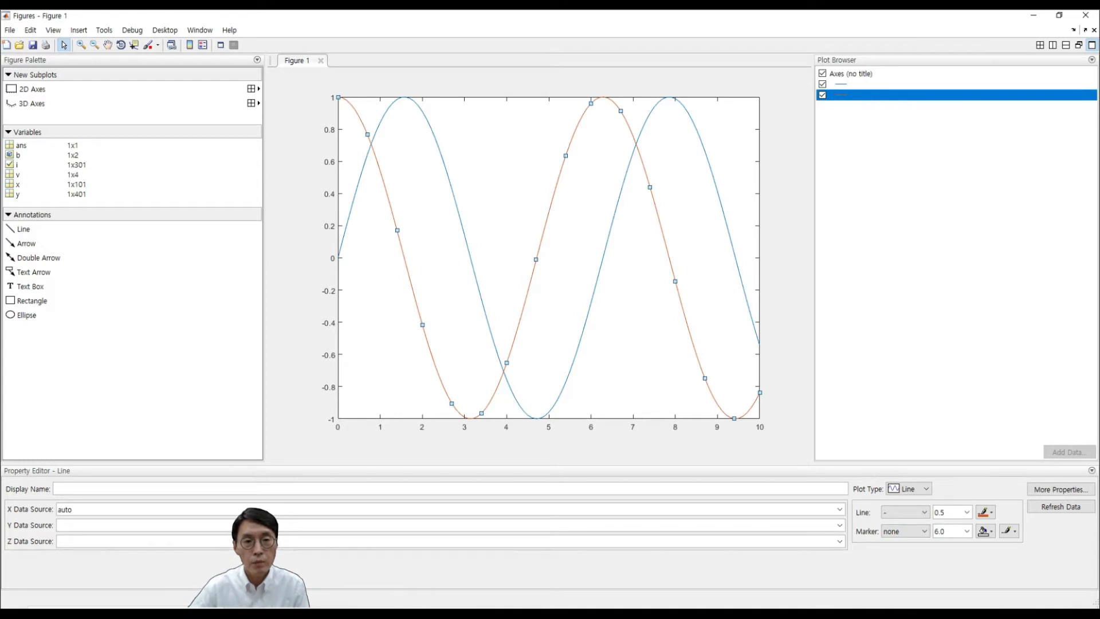
# - Give the axes the title "my plot"
pyautogui.click(851, 74)
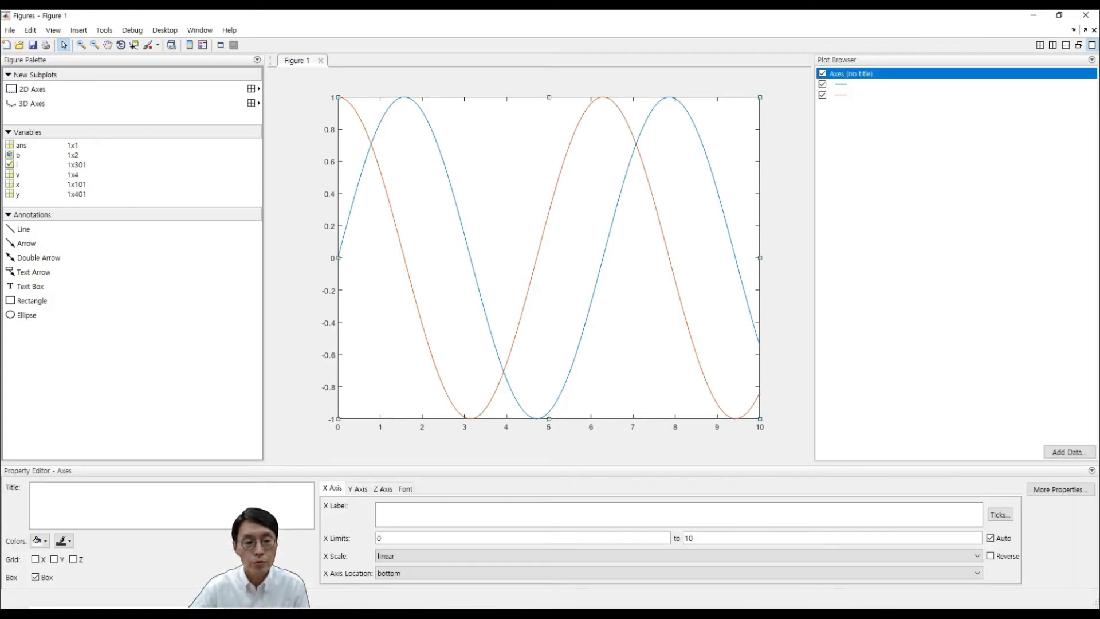
pyautogui.click(126, 503)
pyautogui.write('my plot')
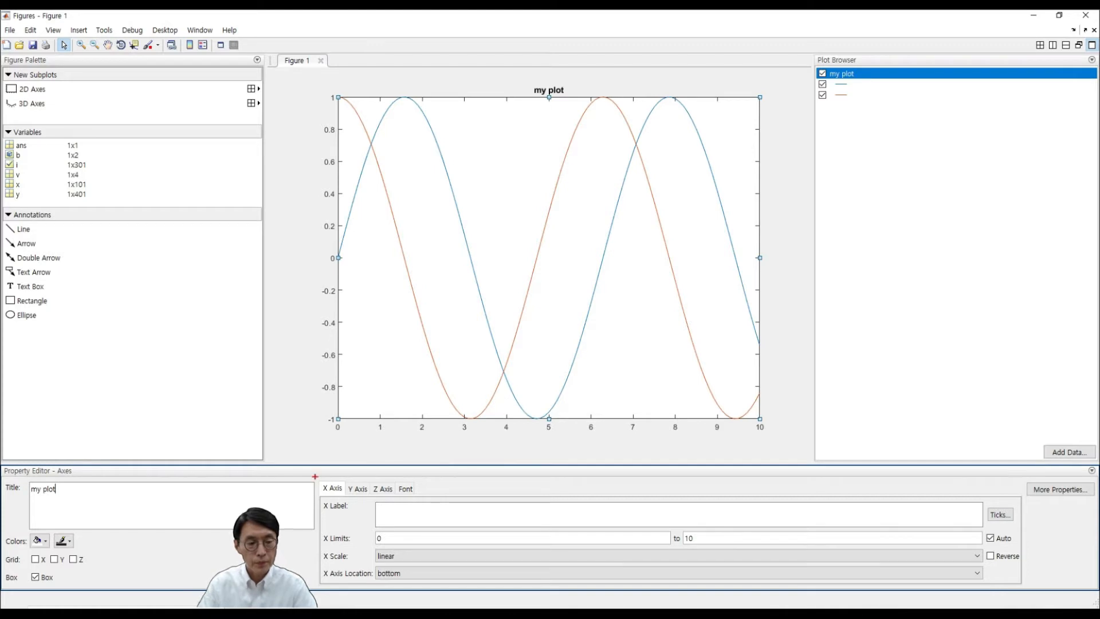
pyautogui.hotkey('ctrl', '2')
pyautogui.moveTo(57, 466)
pyautogui.mouseDown()
pyautogui.moveTo(53, 498)
pyautogui.moveTo(60, 468)
pyautogui.mouseUp()
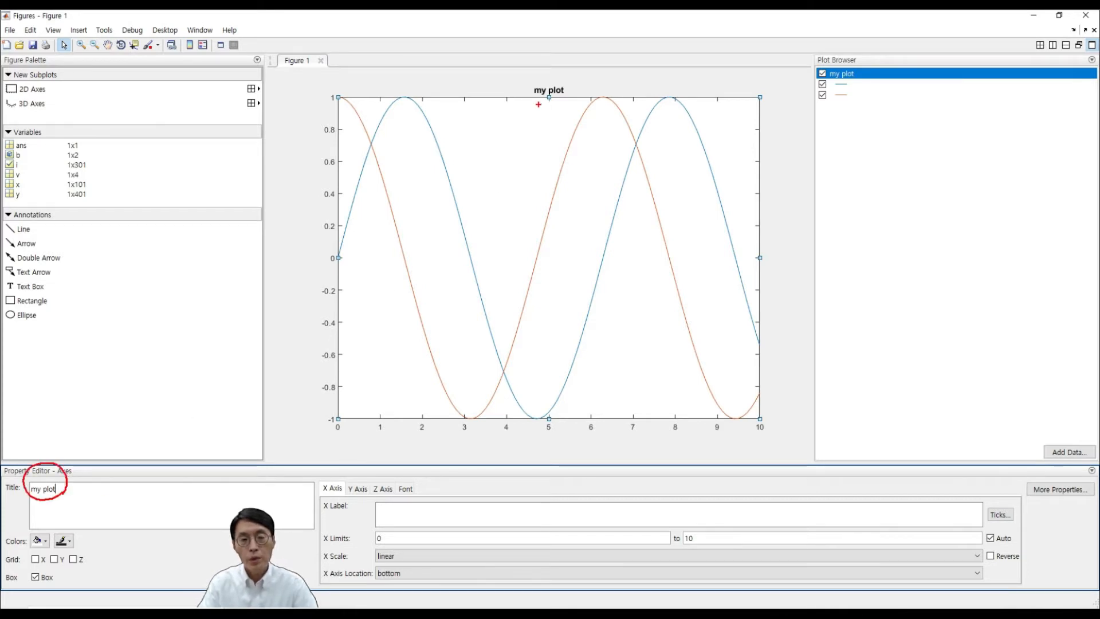
pyautogui.moveTo(554, 104)
pyautogui.mouseDown()
pyautogui.moveTo(545, 74)
pyautogui.moveTo(565, 103)
pyautogui.mouseUp()
pyautogui.moveTo(98, 472)
pyautogui.mouseDown()
pyautogui.moveTo(179, 355)
pyautogui.moveTo(402, 150)
pyautogui.moveTo(471, 123)
pyautogui.mouseUp()
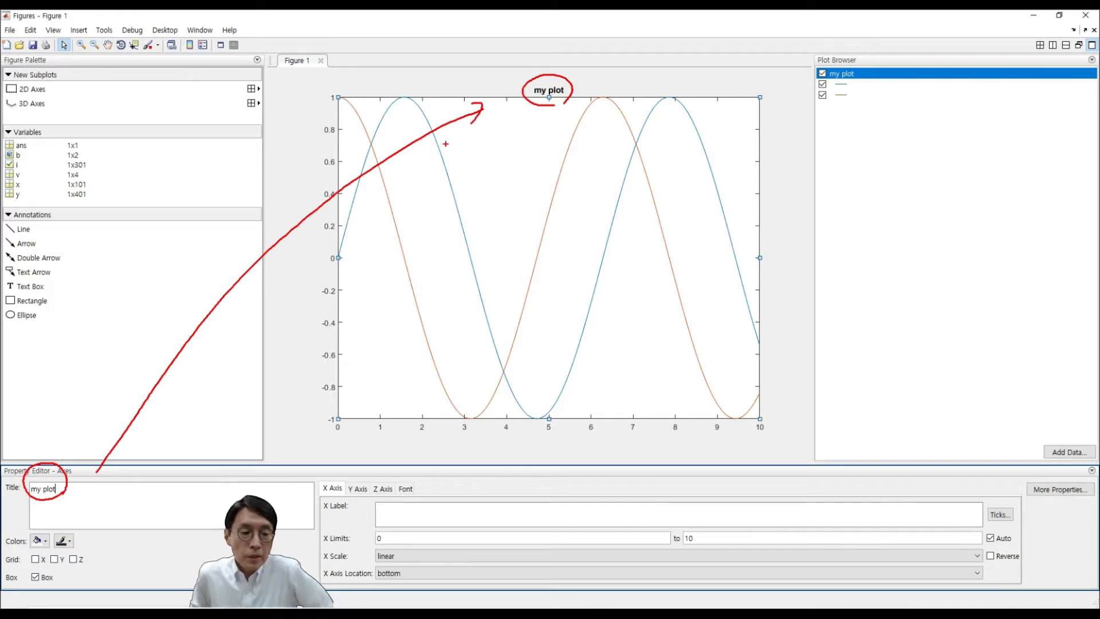
pyautogui.press('Escape')
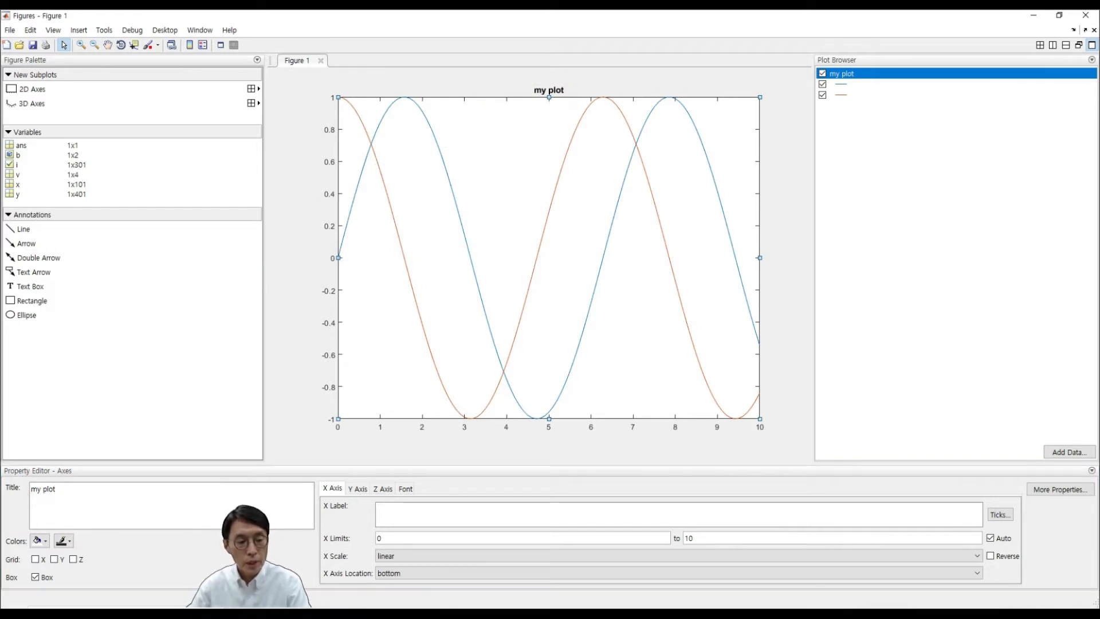
# - Try a dark yellow background colour for the axes and restore it to white
pyautogui.click(40, 541)
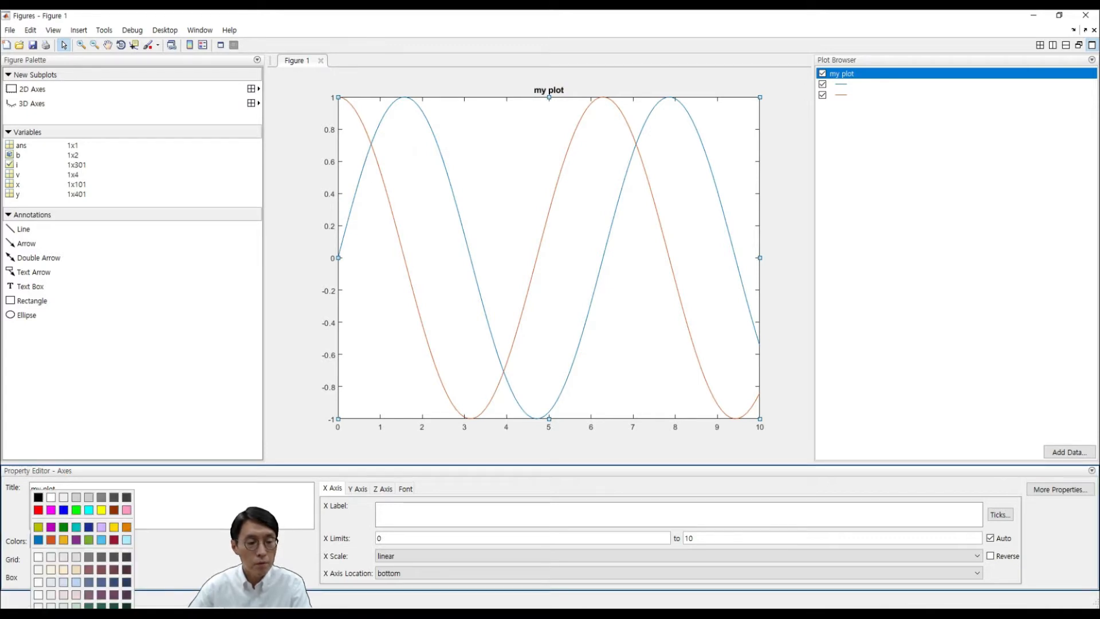
pyautogui.click(114, 558)
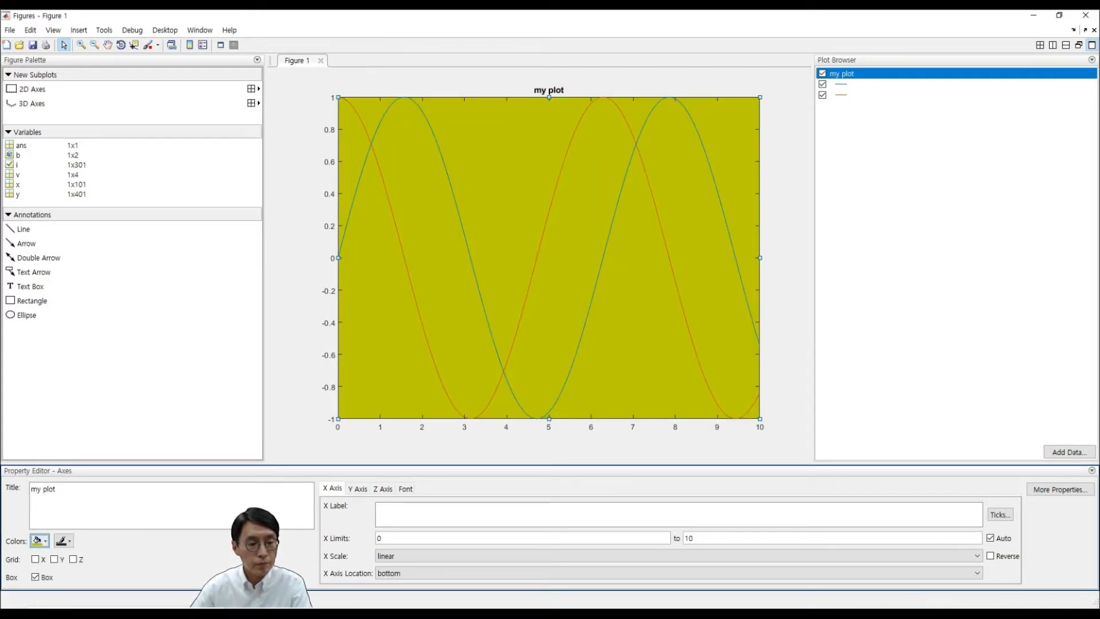
pyautogui.click(40, 540)
pyautogui.click(51, 497)
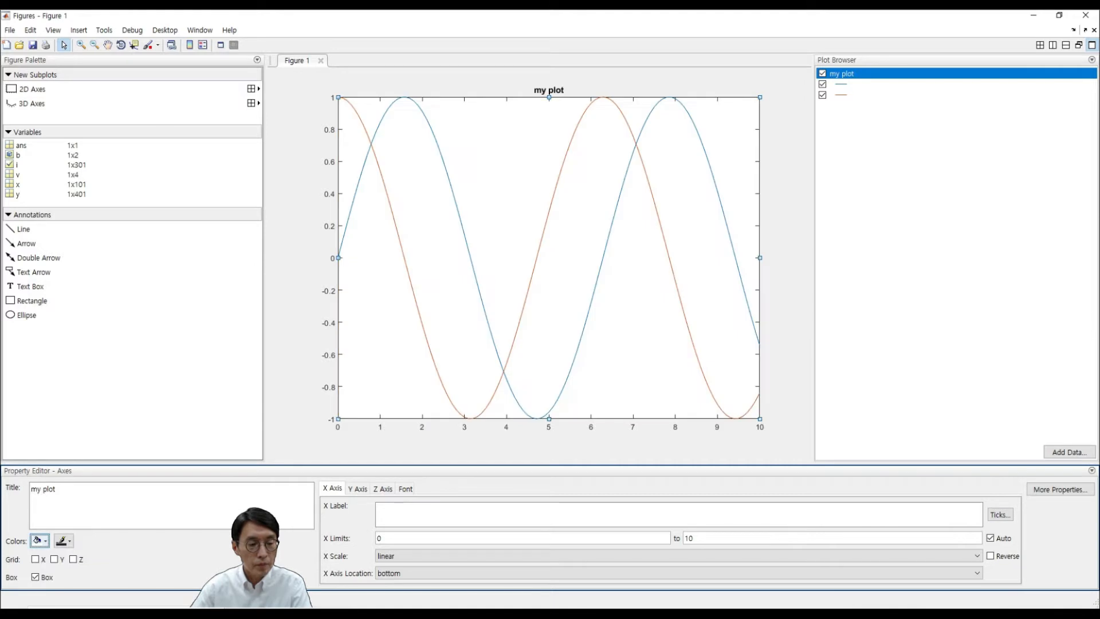
# - Try the X and Y grid lines and the axes without their box, and restore these settings
pyautogui.click(39, 560)
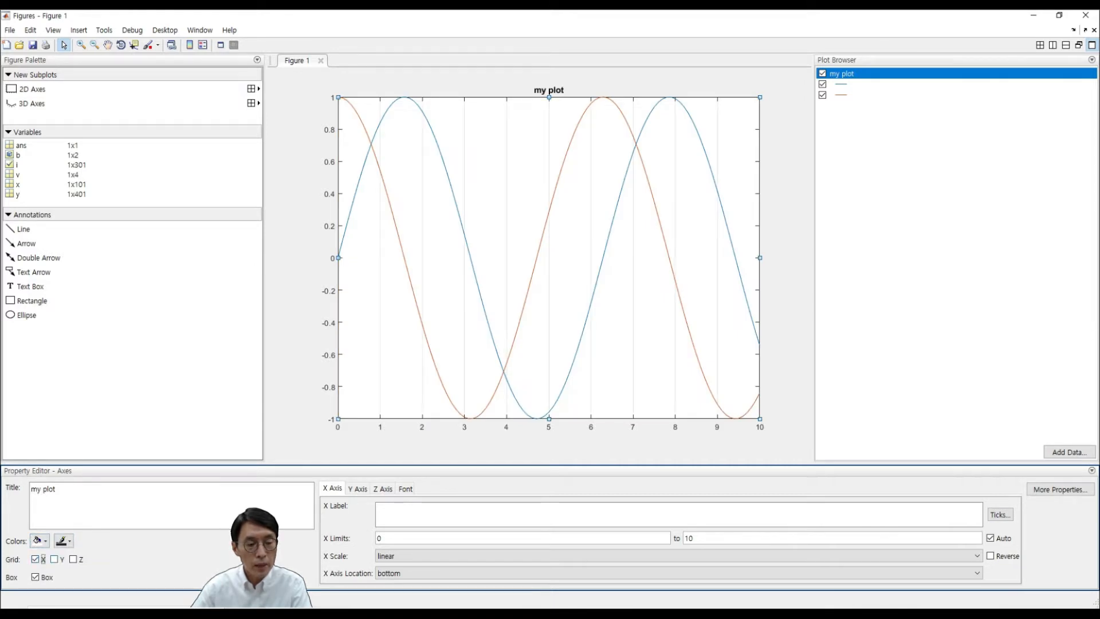
pyautogui.click(55, 559)
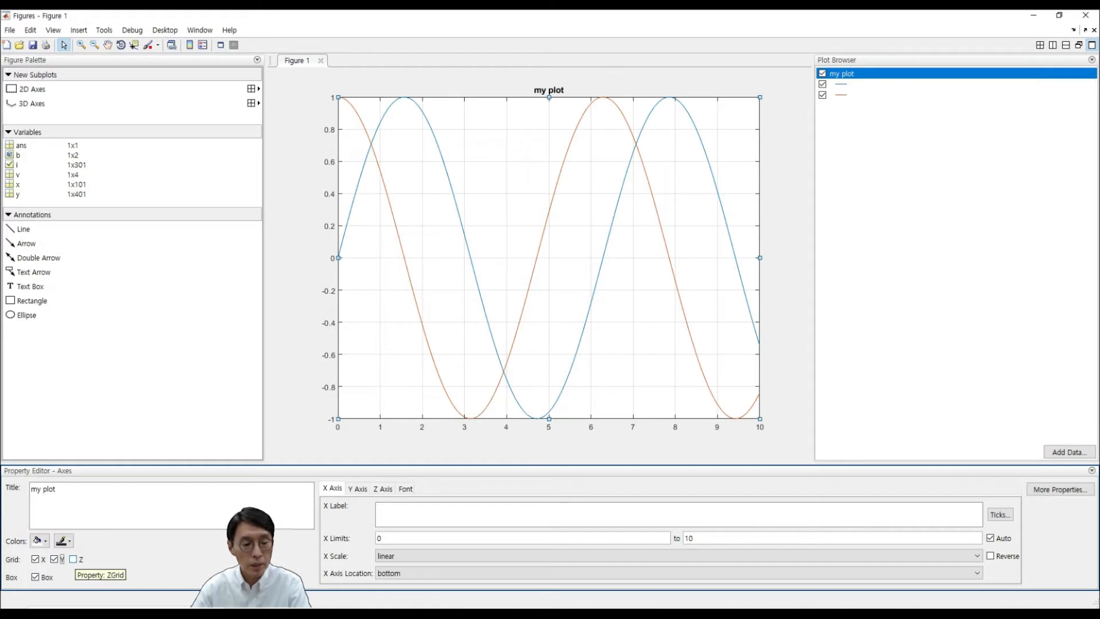
pyautogui.click(46, 577)
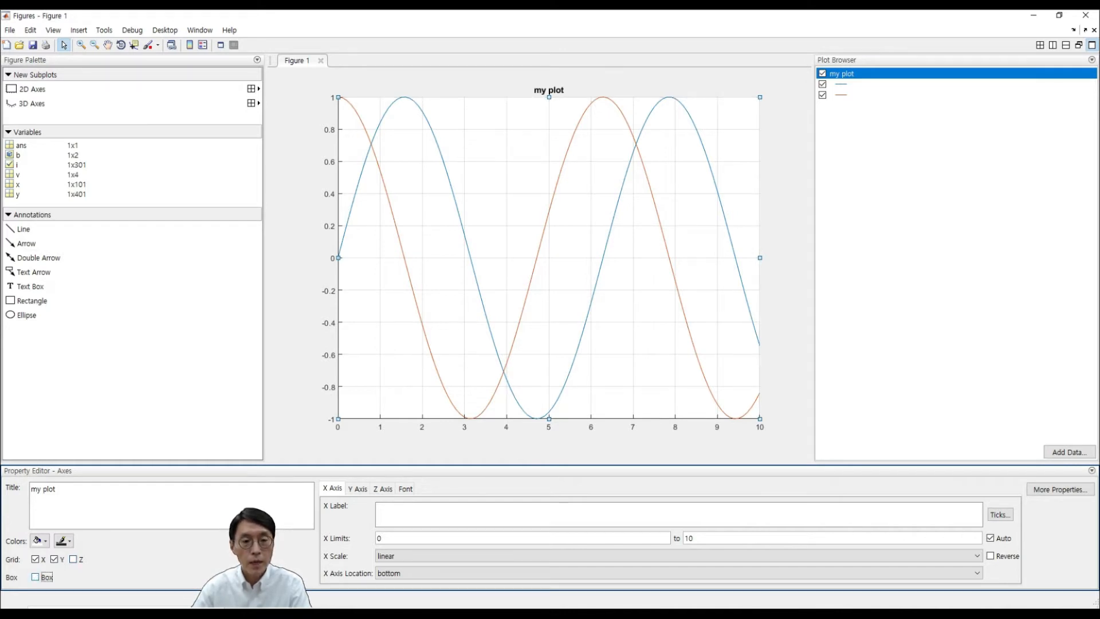
pyautogui.click(46, 578)
pyautogui.click(41, 560)
pyautogui.click(61, 559)
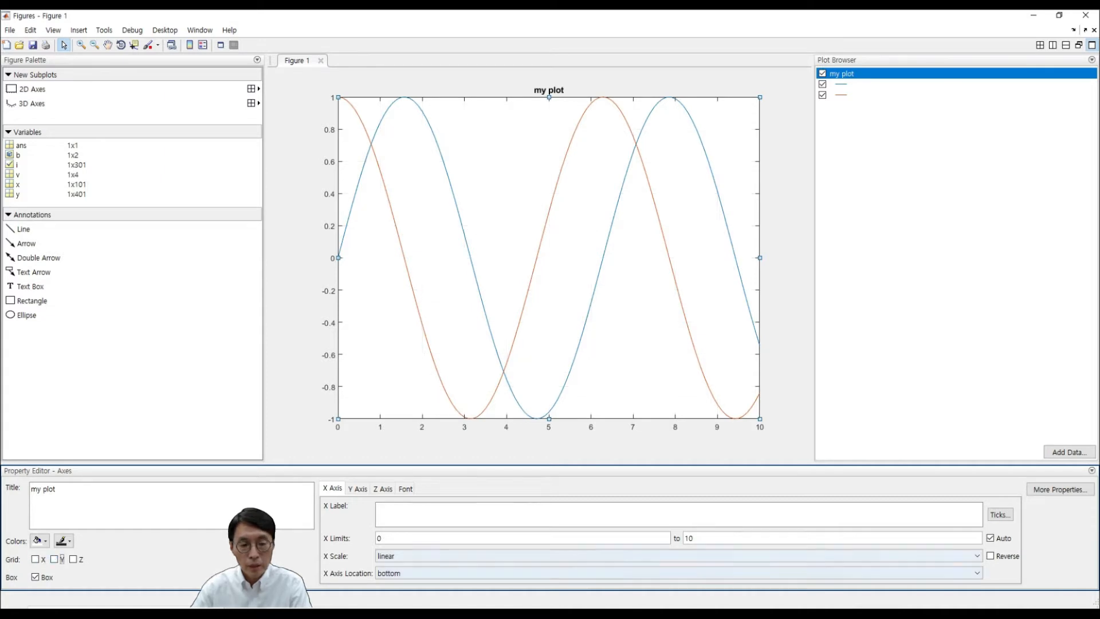
# - Label the X axis "time" and switch its automatic limits off and on again
pyautogui.click(401, 511)
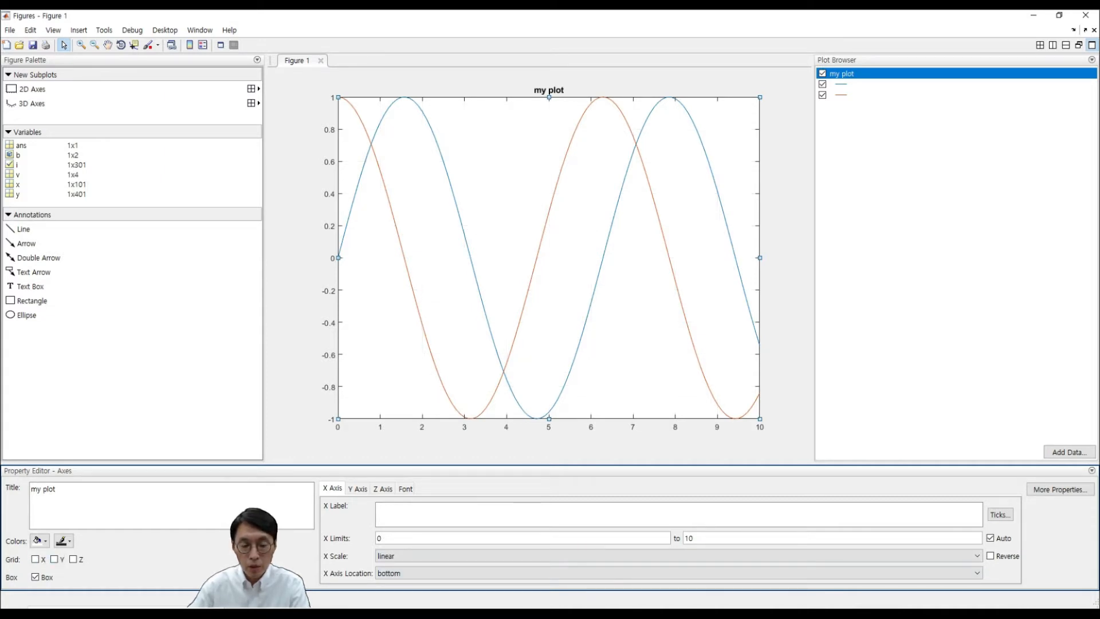
pyautogui.write('time')
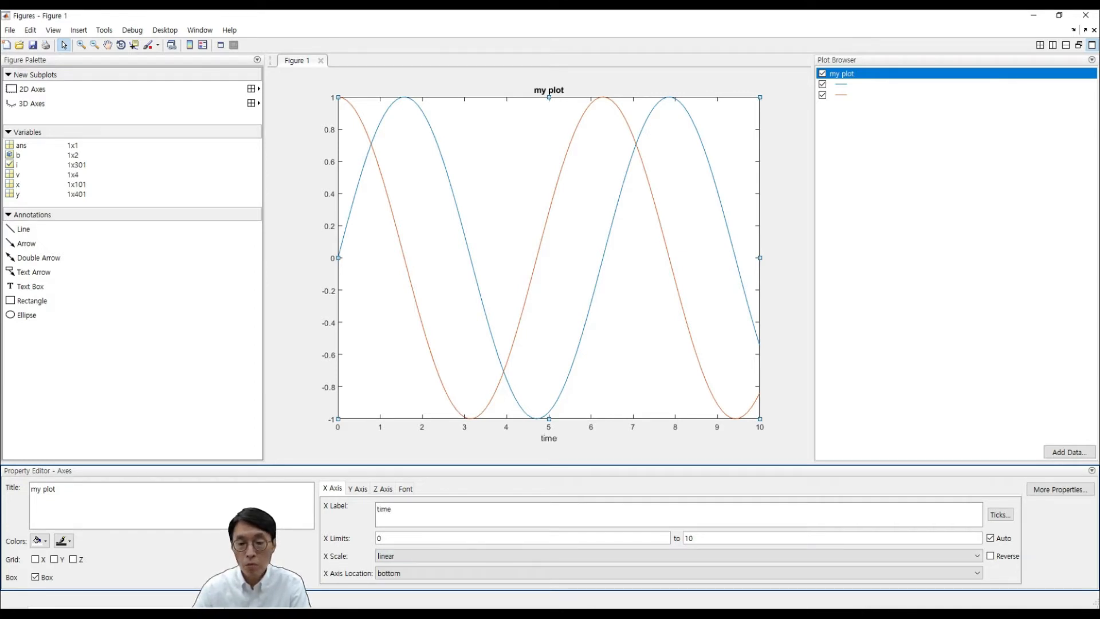
pyautogui.click(991, 538)
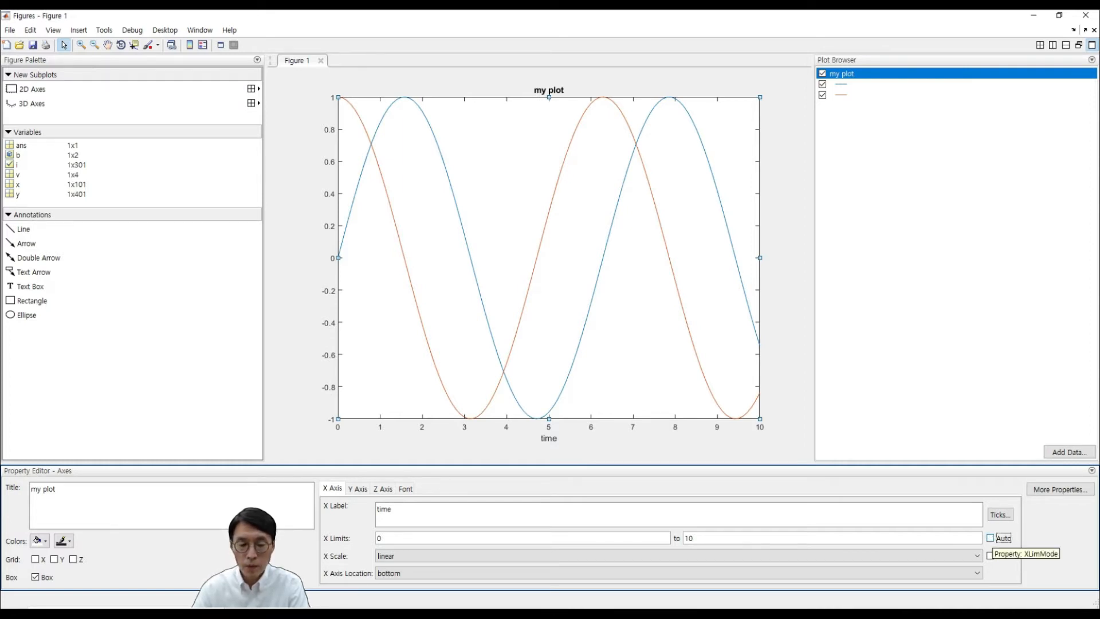
pyautogui.click(991, 538)
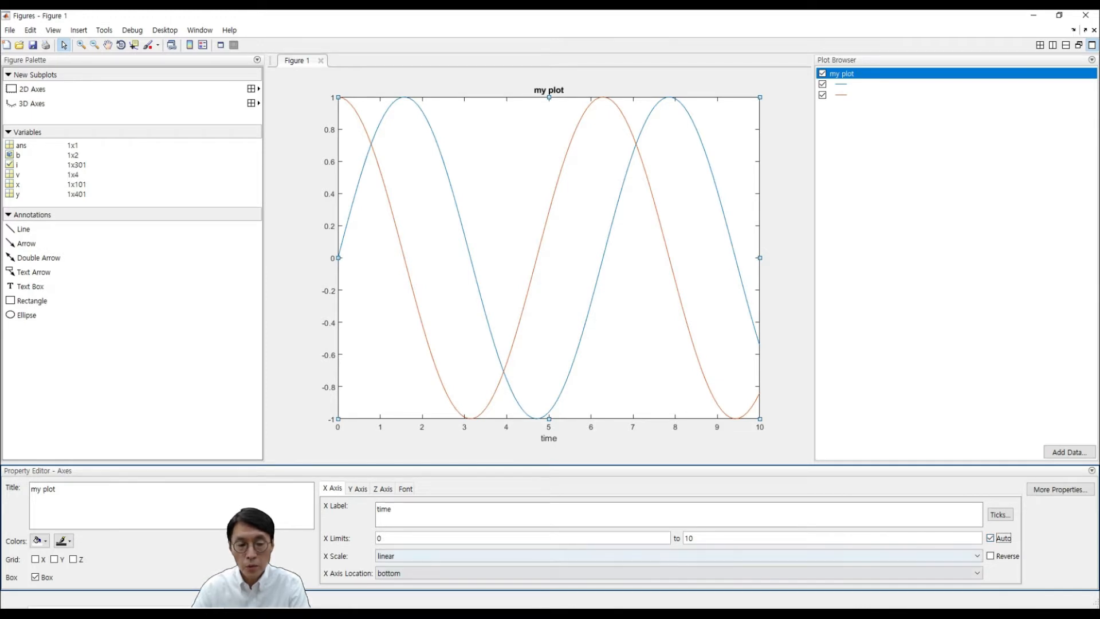
# - Set the X axis scale to log and the X axis location to origin
pyautogui.click(977, 556)
pyautogui.click(499, 580)
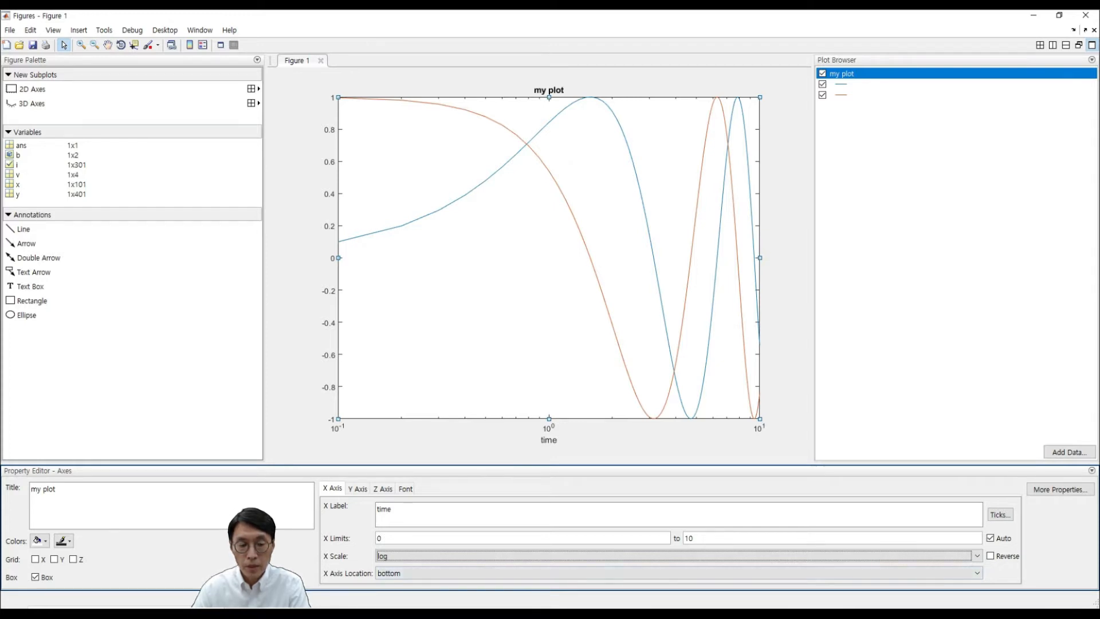
pyautogui.click(499, 573)
pyautogui.press('Down')
pyautogui.press('Down')
pyautogui.press('Return')
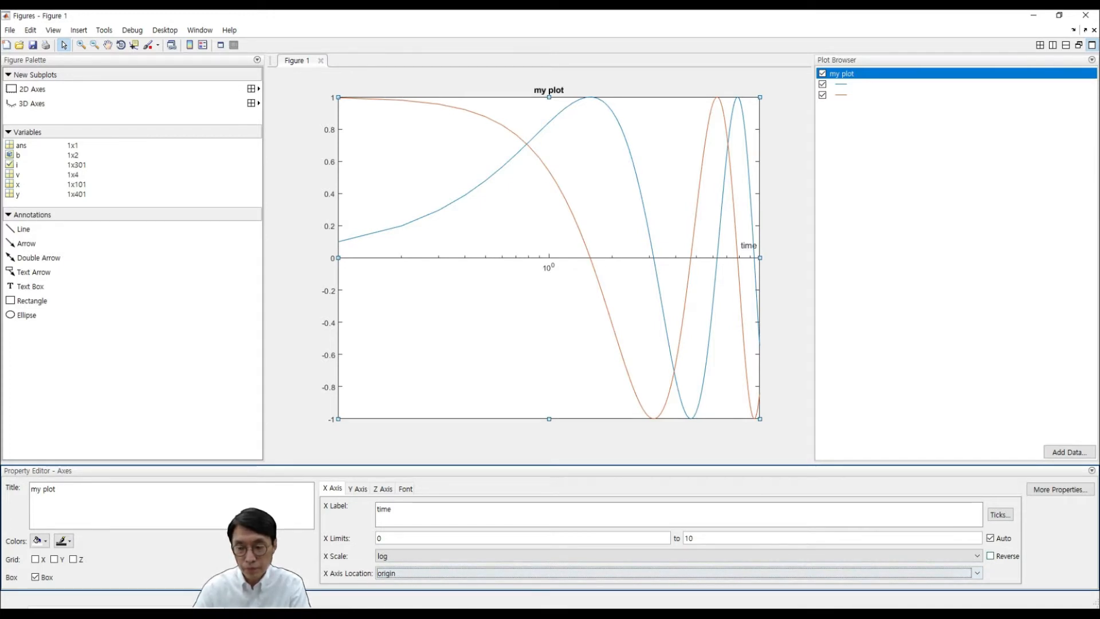
# - Set the X axis scale back to linear
pyautogui.moveTo(845, 613)
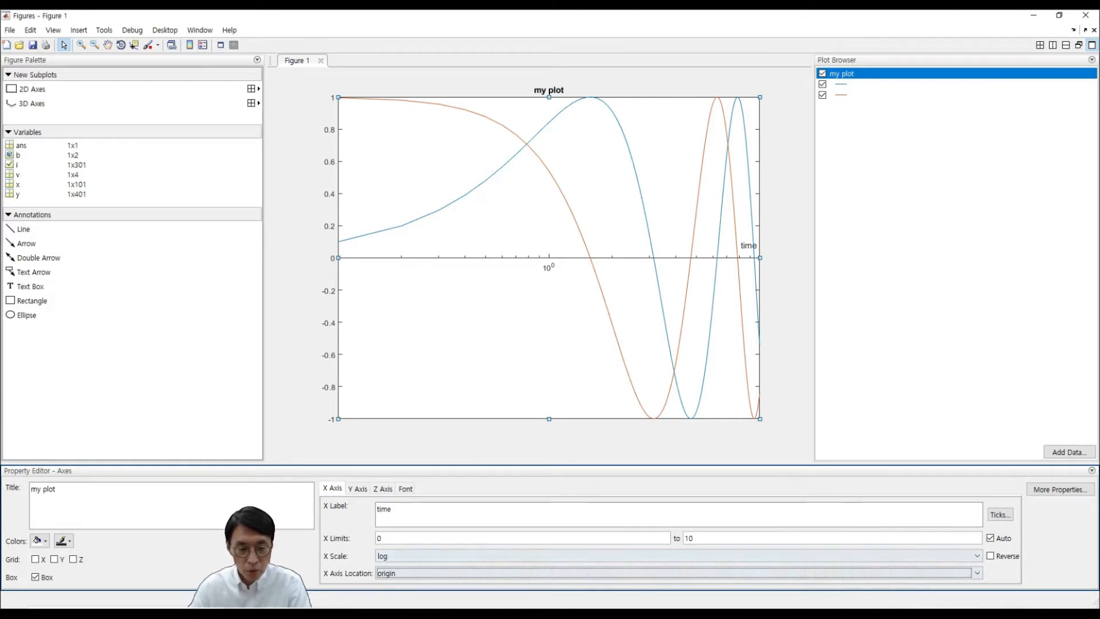
pyautogui.click(630, 556)
pyautogui.click(631, 567)
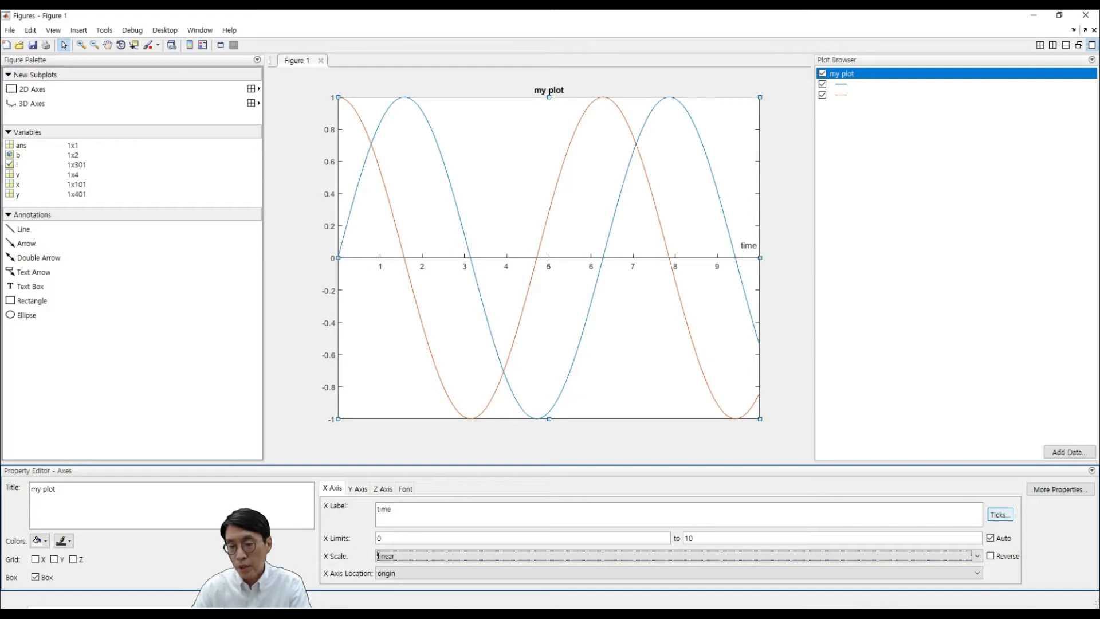
# - Open the axes tick settings and review the Y and Z axis ticks before returning to the X axis
pyautogui.click(1000, 514)
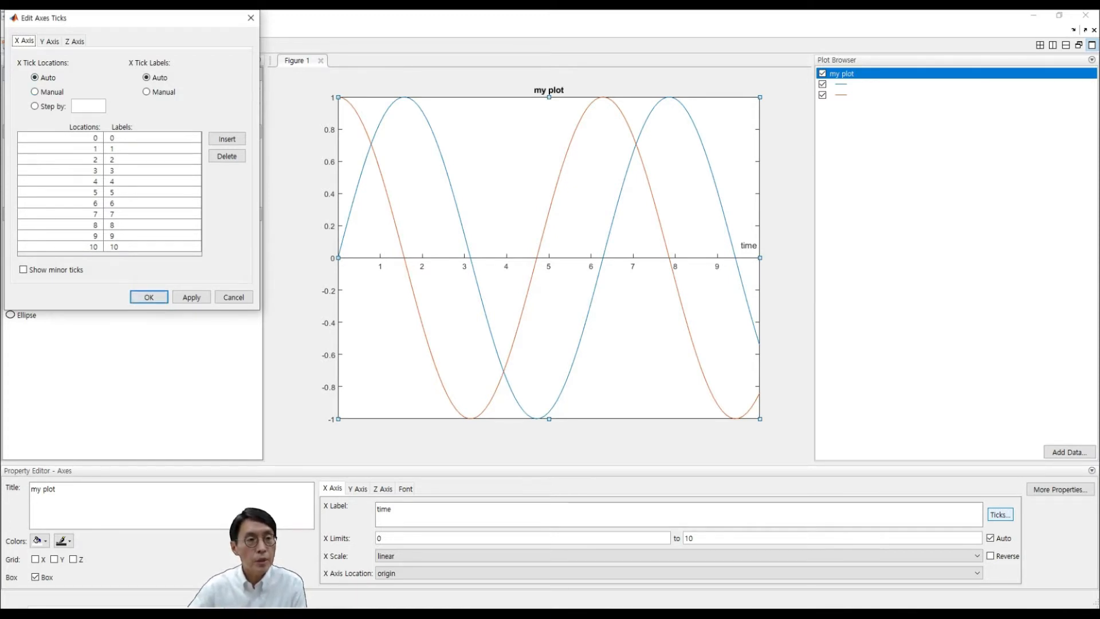
pyautogui.click(49, 41)
pyautogui.click(74, 41)
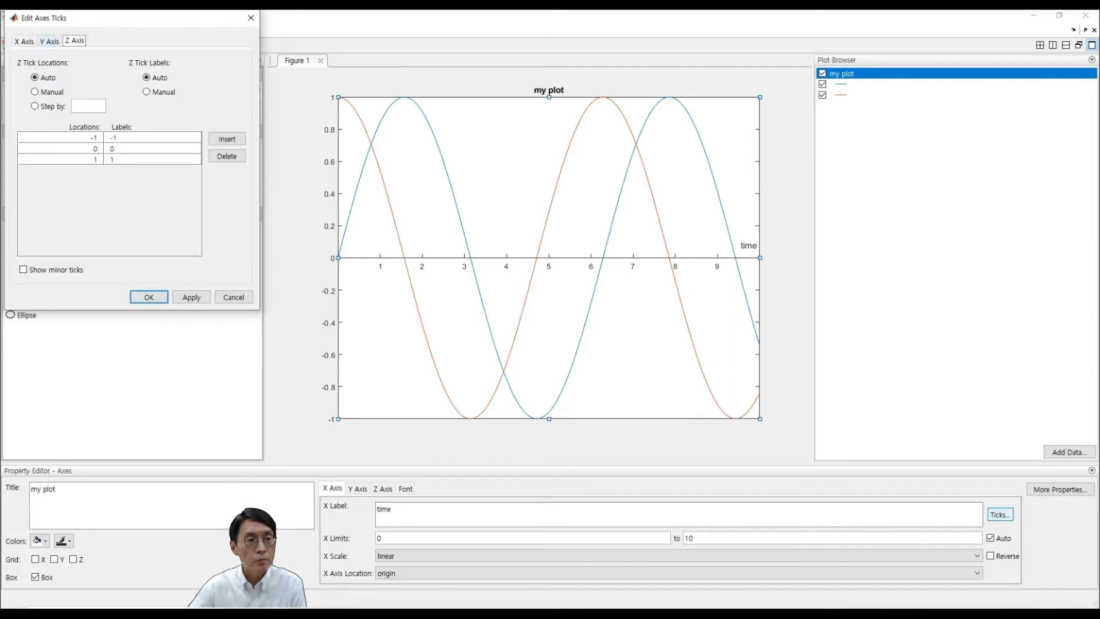
pyautogui.click(24, 42)
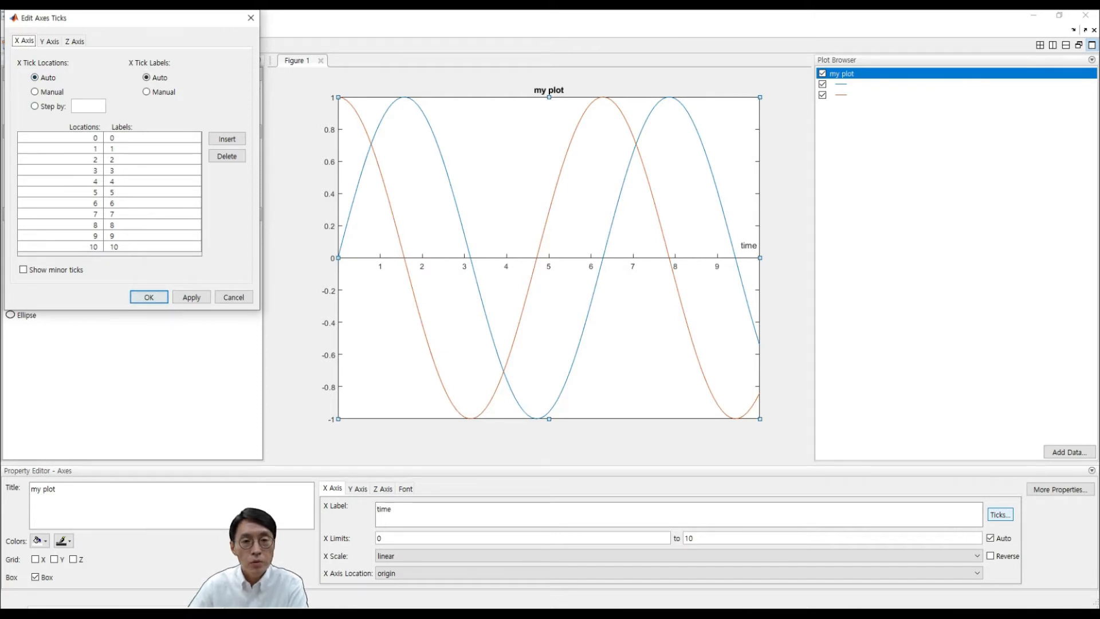
# - Space the X axis ticks in steps of 0.5 and show minor ticks, applying both changes to the plot
pyautogui.click(35, 106)
pyautogui.click(88, 106)
pyautogui.write('0.5')
pyautogui.click(192, 297)
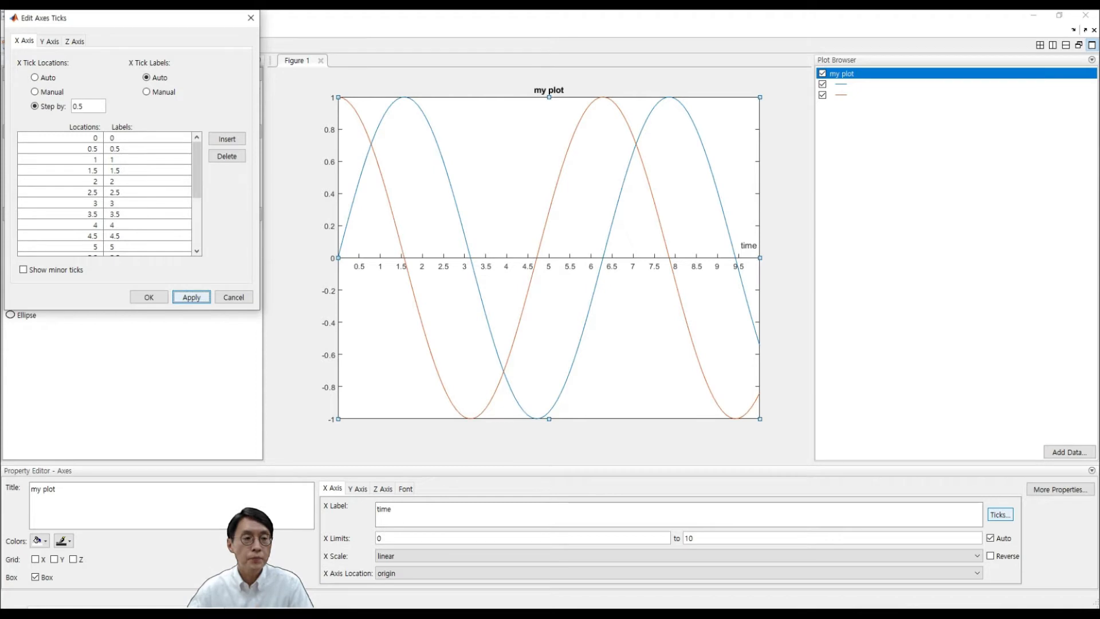
pyautogui.click(23, 270)
pyautogui.click(192, 297)
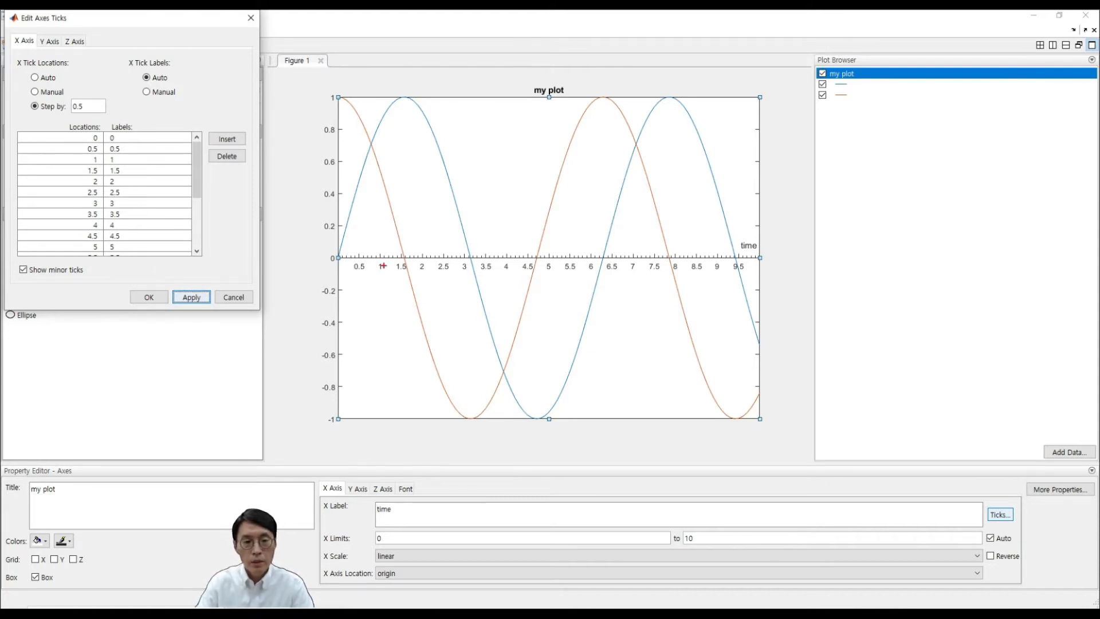
pyautogui.moveTo(373, 232); pyautogui.dragTo(374, 249)
pyautogui.moveTo(368, 243); pyautogui.dragTo(417, 246)
pyautogui.press('Escape')
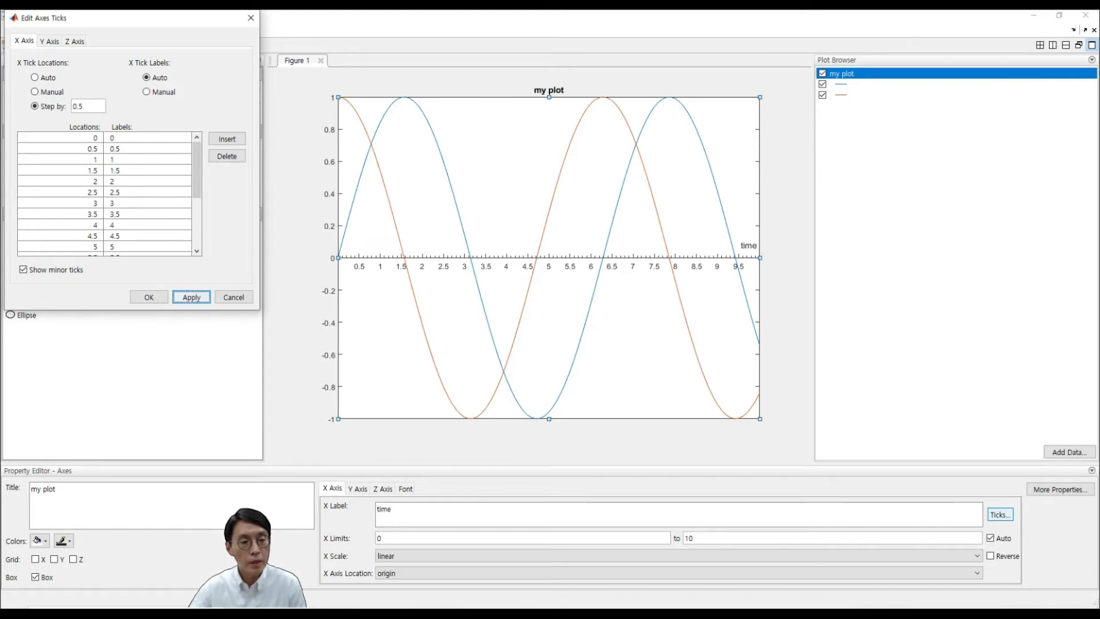
# - Close the tick settings, turn on the X grid, and set the X axis tick locations back to Auto
pyautogui.press('Return')
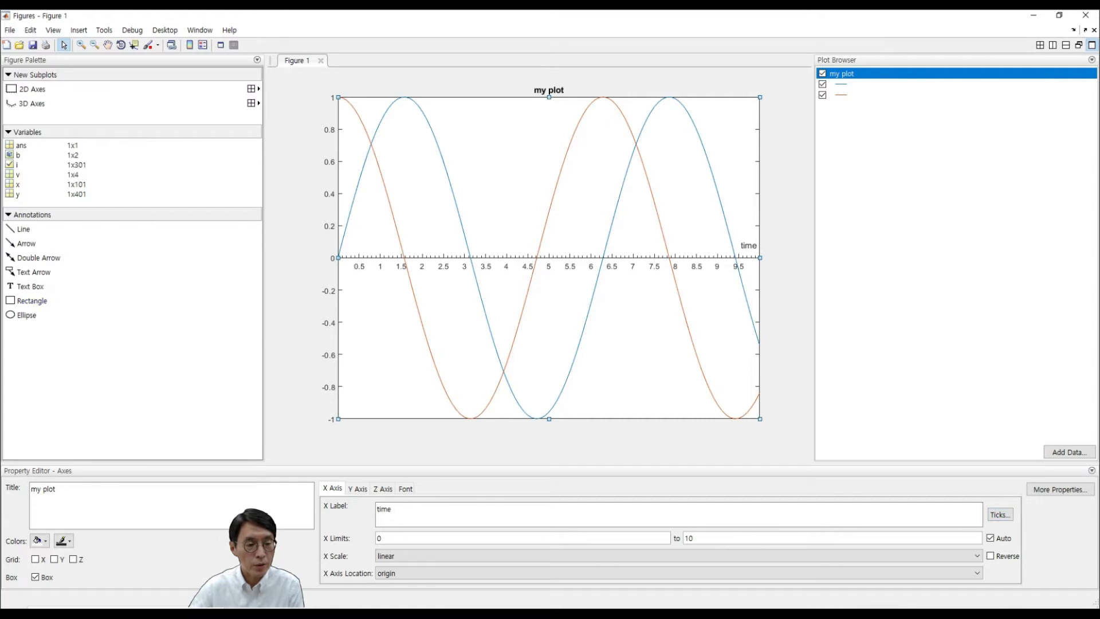
pyautogui.click(35, 559)
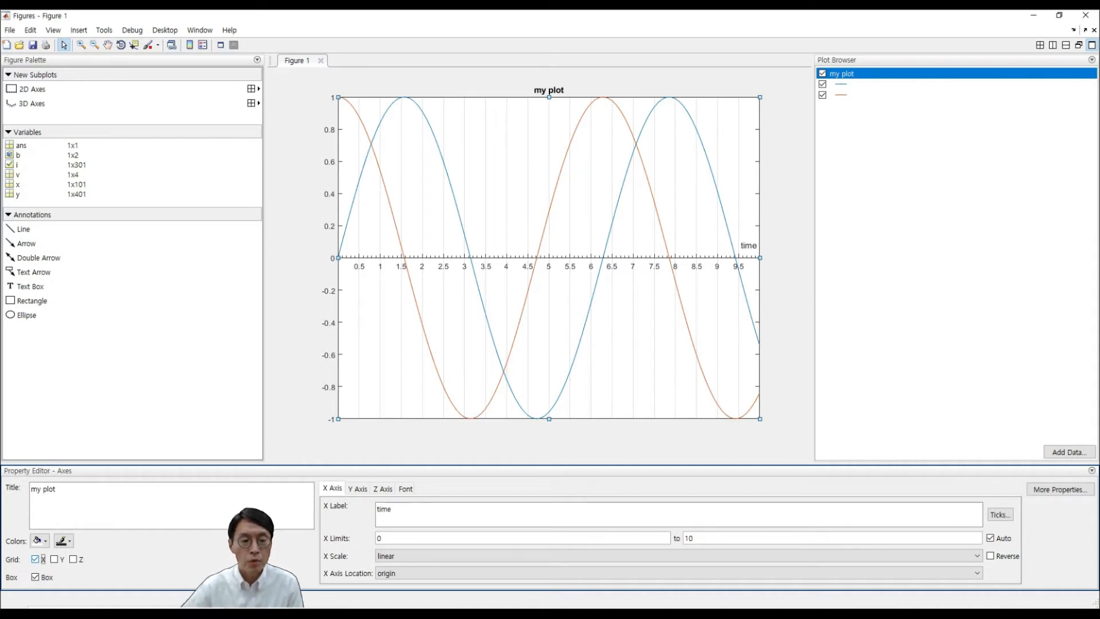
pyautogui.click(1001, 515)
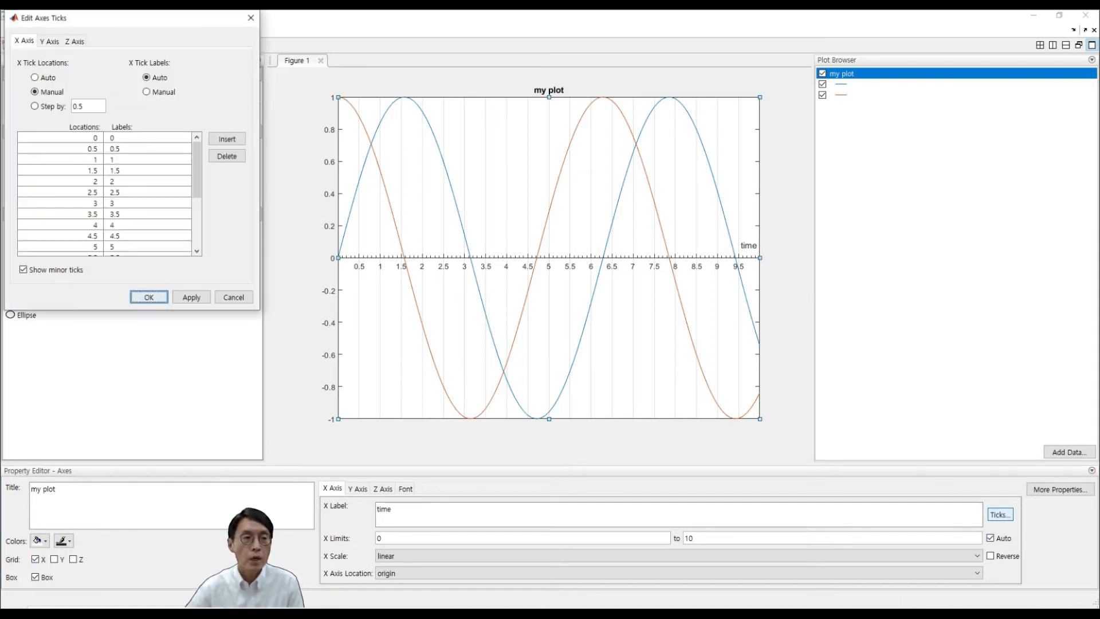
pyautogui.click(35, 77)
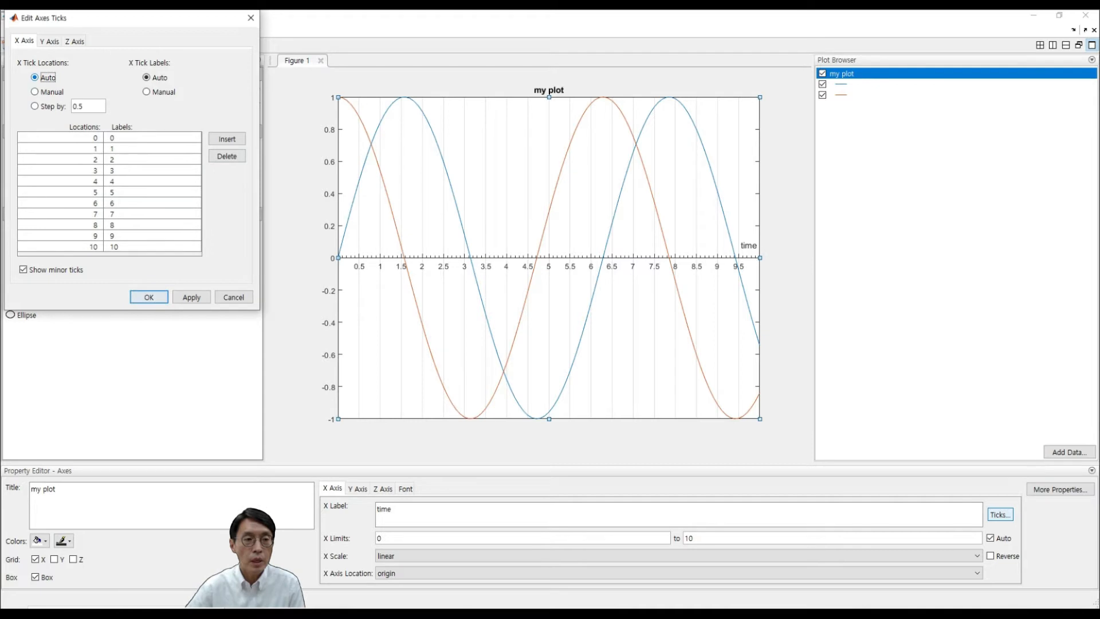
pyautogui.click(191, 298)
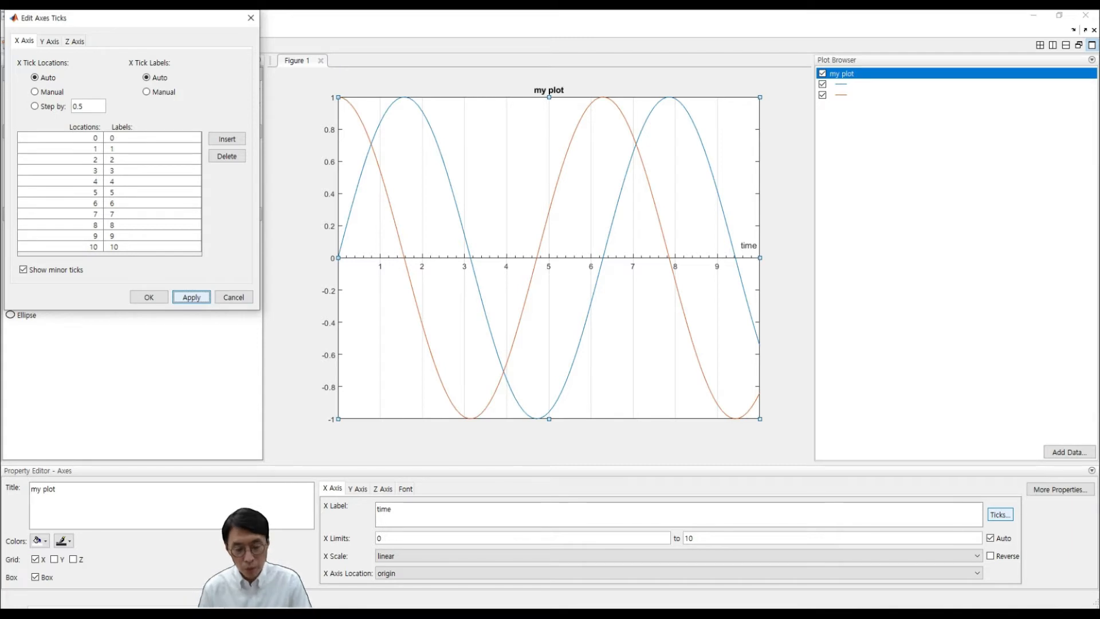
pyautogui.moveTo(505, 259)
pyautogui.mouseDown()
pyautogui.moveTo(502, 272)
pyautogui.moveTo(506, 259)
pyautogui.moveTo(554, 264)
pyautogui.moveTo(537, 321)
pyautogui.moveTo(567, 294)
pyautogui.mouseUp()
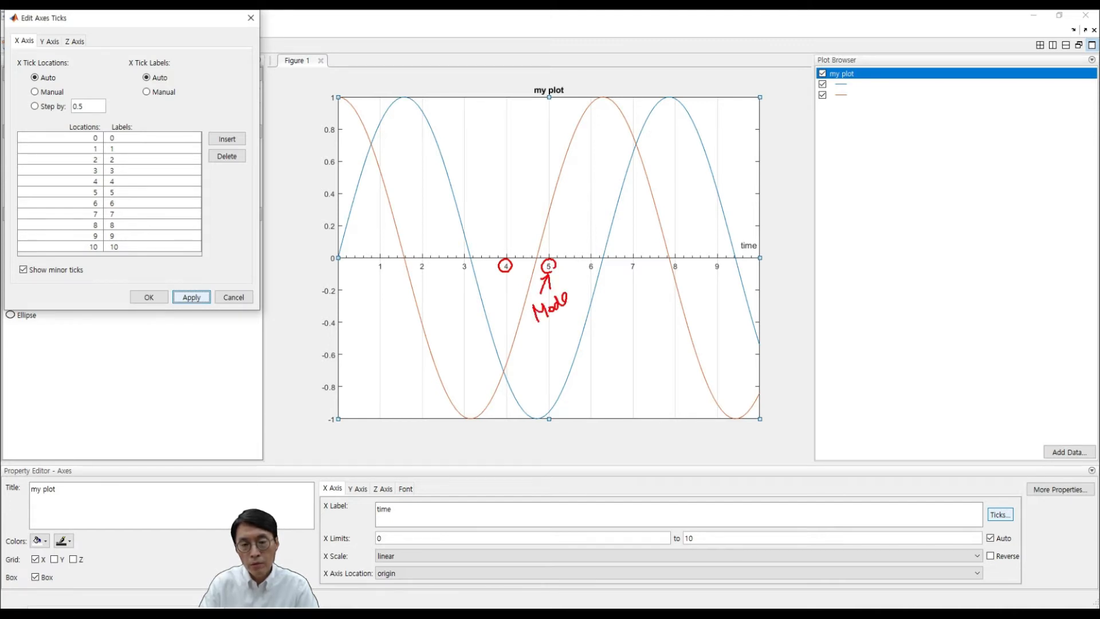
pyautogui.moveTo(510, 322); pyautogui.dragTo(517, 333)
pyautogui.moveTo(522, 320)
pyautogui.mouseDown()
pyautogui.moveTo(525, 330)
pyautogui.moveTo(571, 317)
pyautogui.mouseUp()
pyautogui.moveTo(516, 356); pyautogui.dragTo(574, 325)
pyautogui.press('Escape')
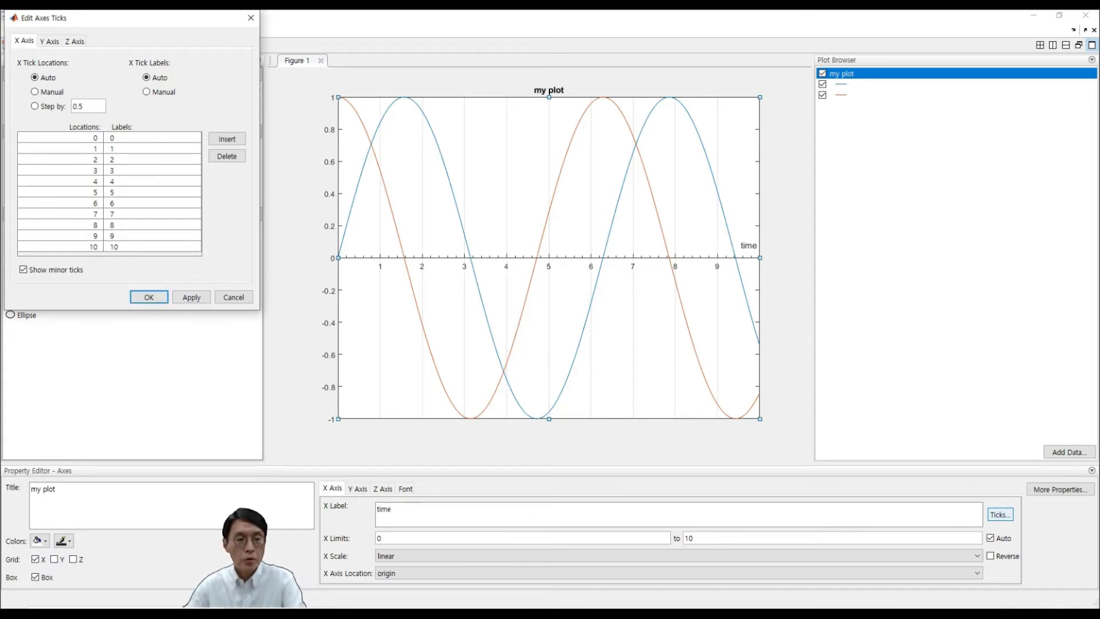
# - Change the X axis tick label at location 5 to "1st Mode" and accept the tick settings
pyautogui.doubleClick(124, 192)
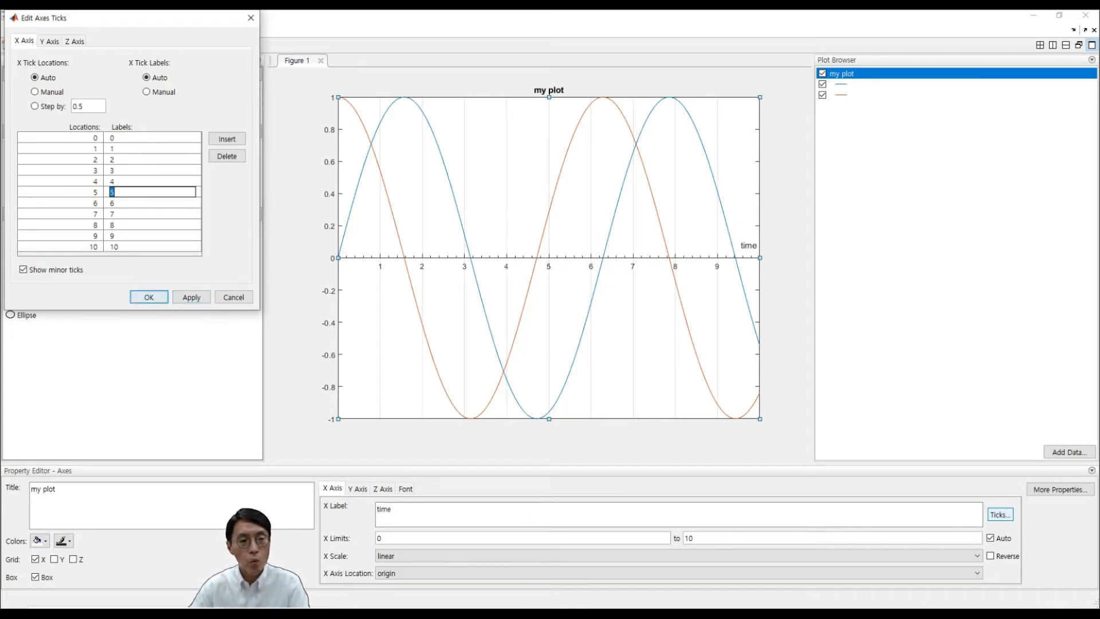
pyautogui.write('1st')
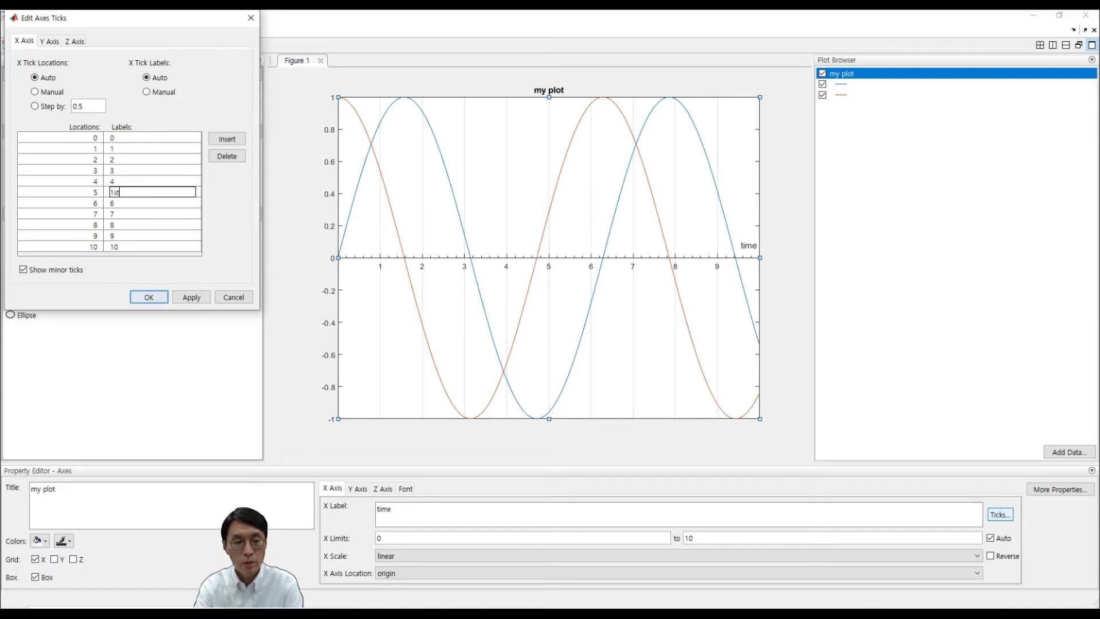
pyautogui.write(' Mode')
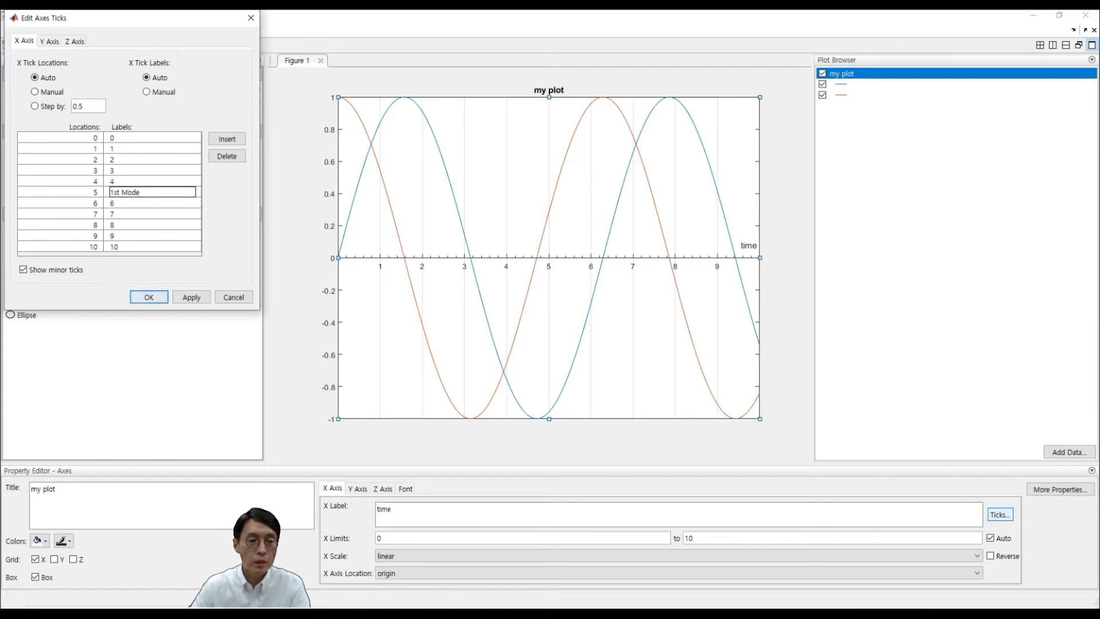
pyautogui.click(192, 297)
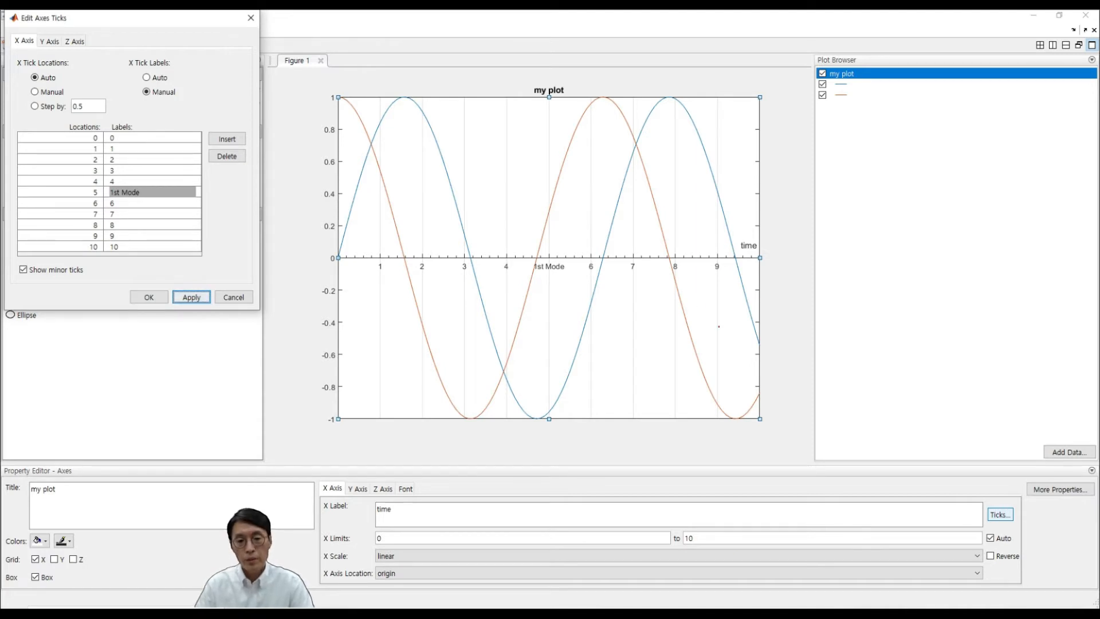
pyautogui.moveTo(560, 278)
pyautogui.mouseDown()
pyautogui.moveTo(541, 280)
pyautogui.moveTo(575, 256)
pyautogui.moveTo(567, 279)
pyautogui.mouseUp()
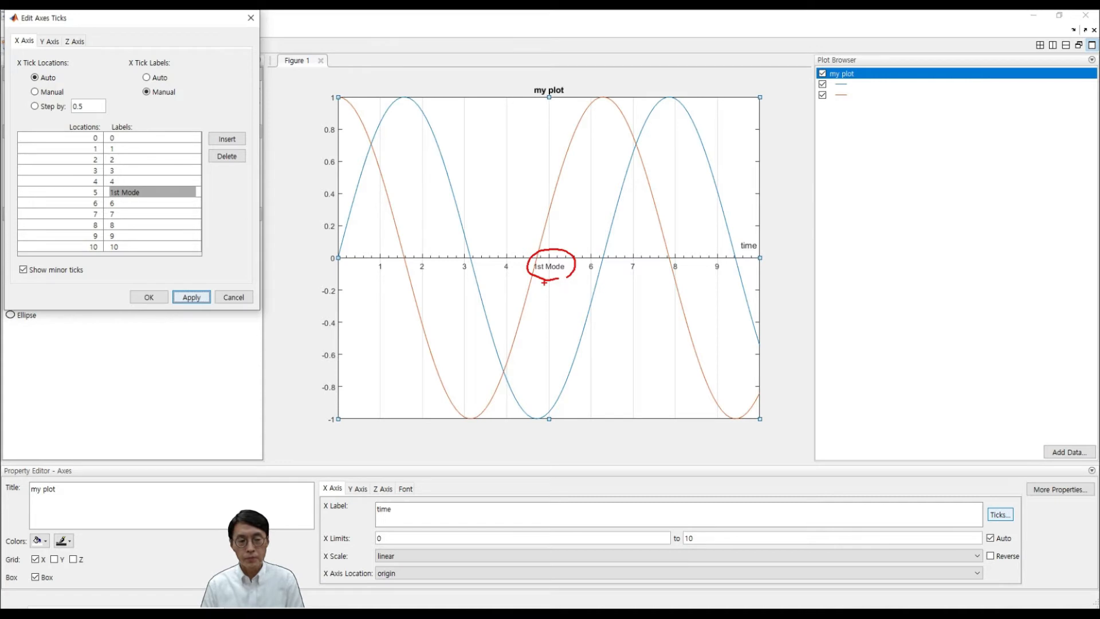
pyautogui.press('Escape')
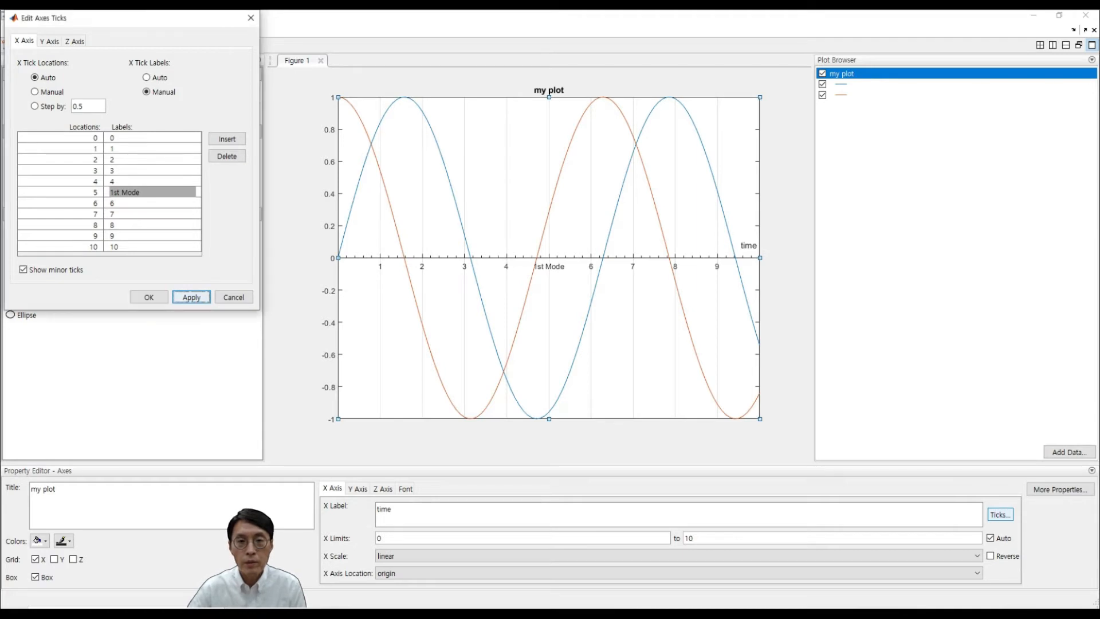
pyautogui.click(149, 297)
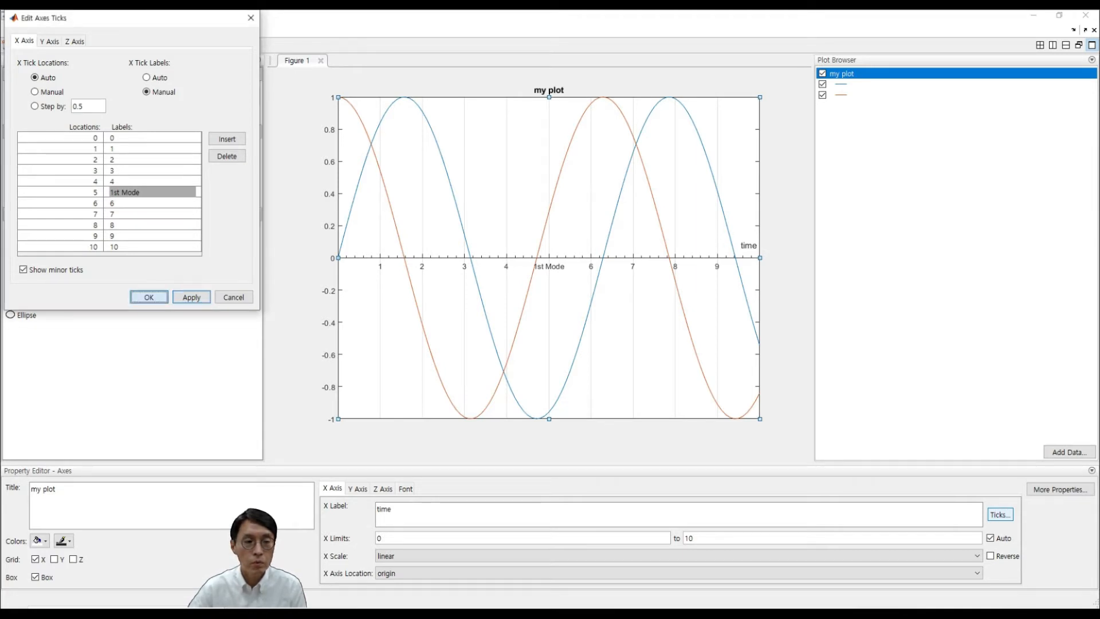
# - Set the font size of the "my plot" title to 24
pyautogui.click(549, 90)
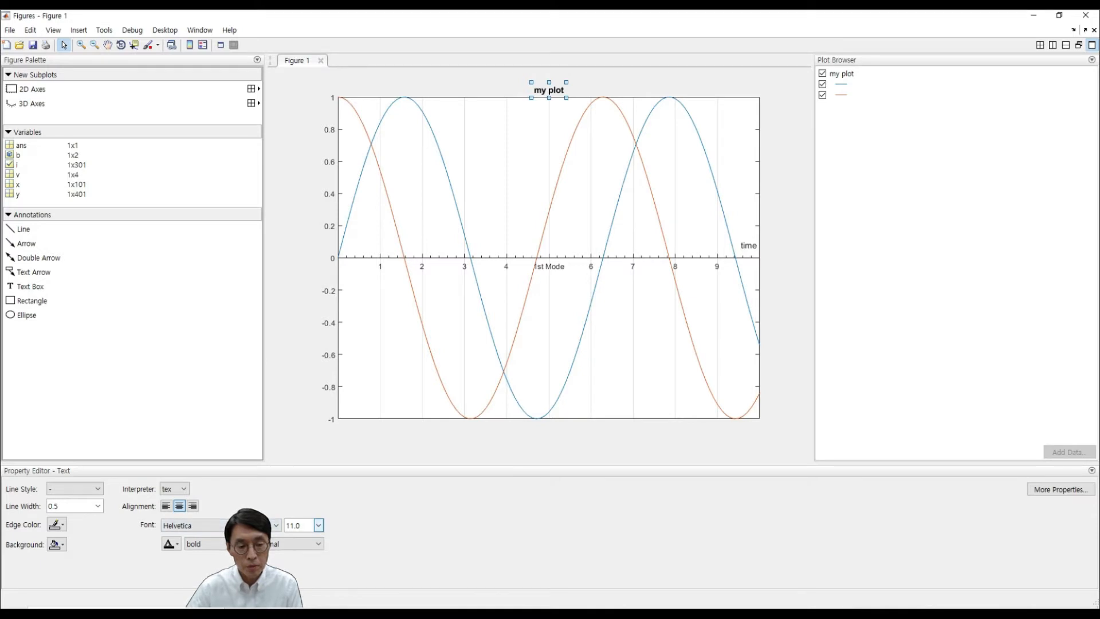
pyautogui.click(318, 525)
pyautogui.click(318, 500)
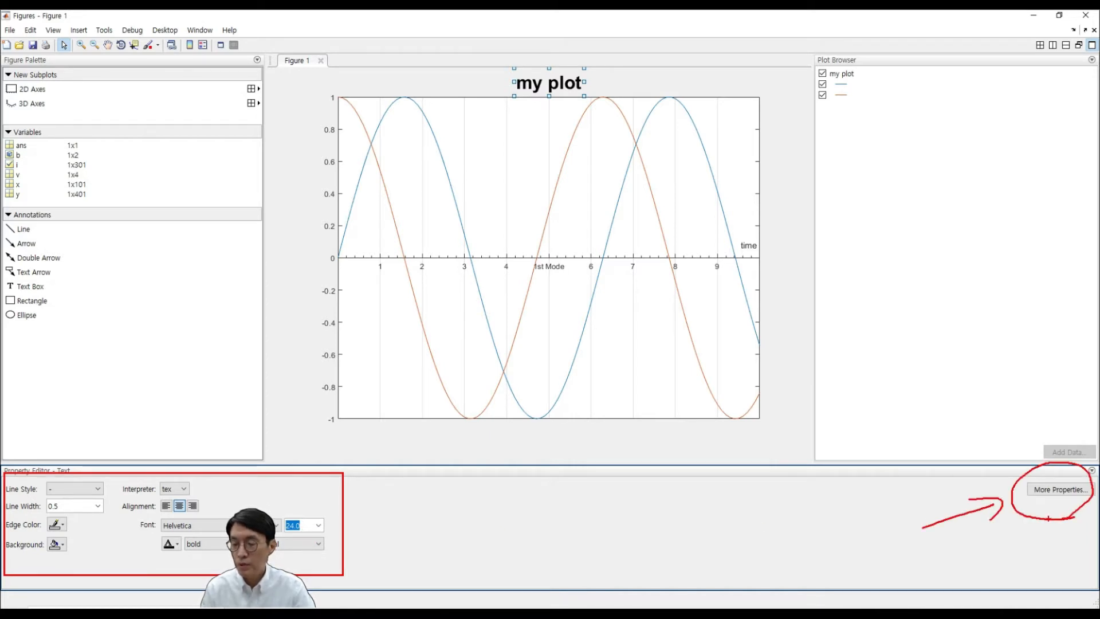
pyautogui.press('Escape')
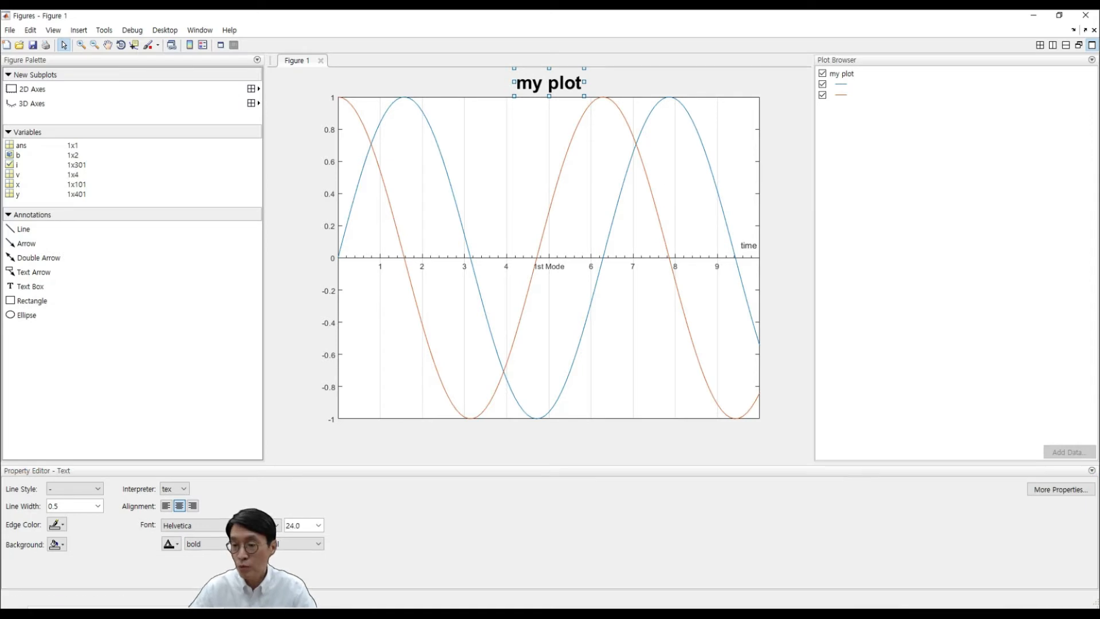
# - Set the title text's Rotation to 30 in its full property list, then close that list
pyautogui.click(1063, 491)
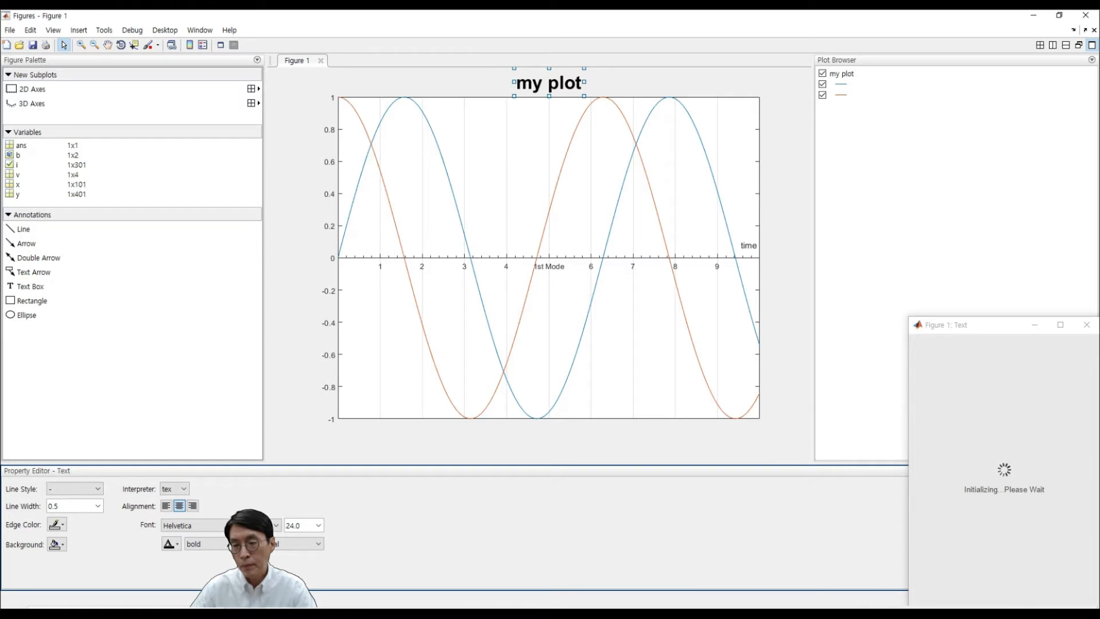
pyautogui.moveTo(951, 324); pyautogui.dragTo(927, 102)
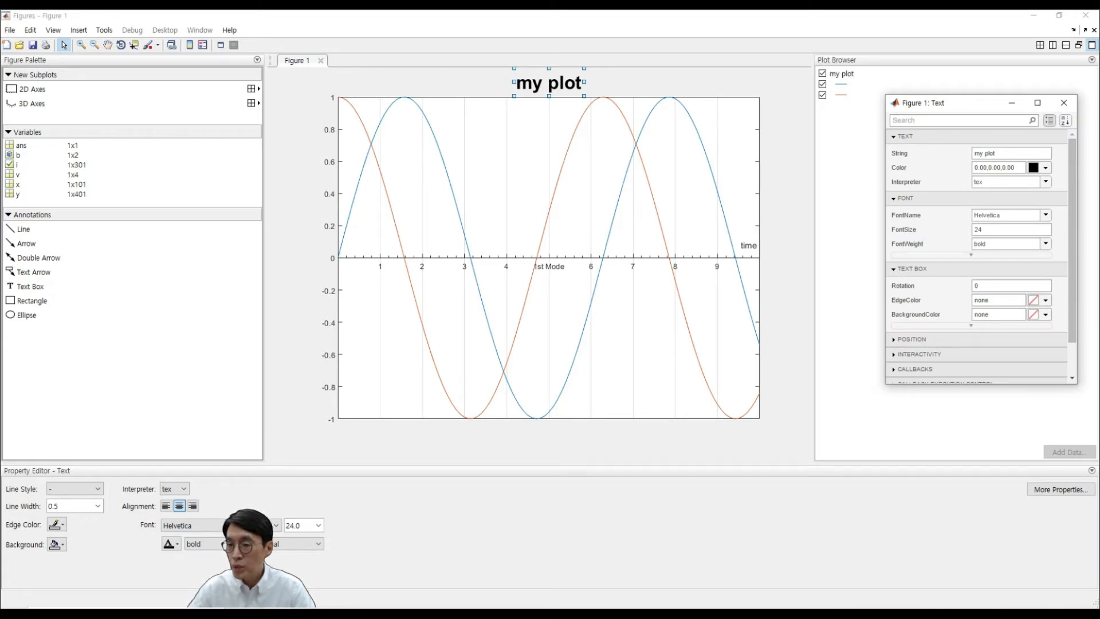
pyautogui.click(1011, 286)
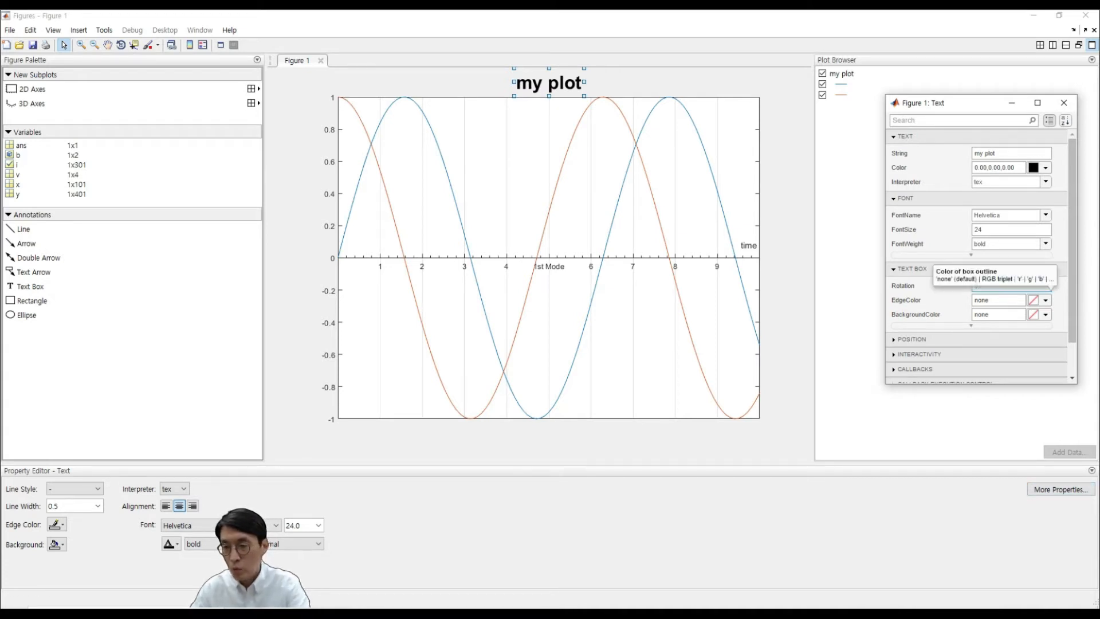
pyautogui.write('30')
pyautogui.press('Return')
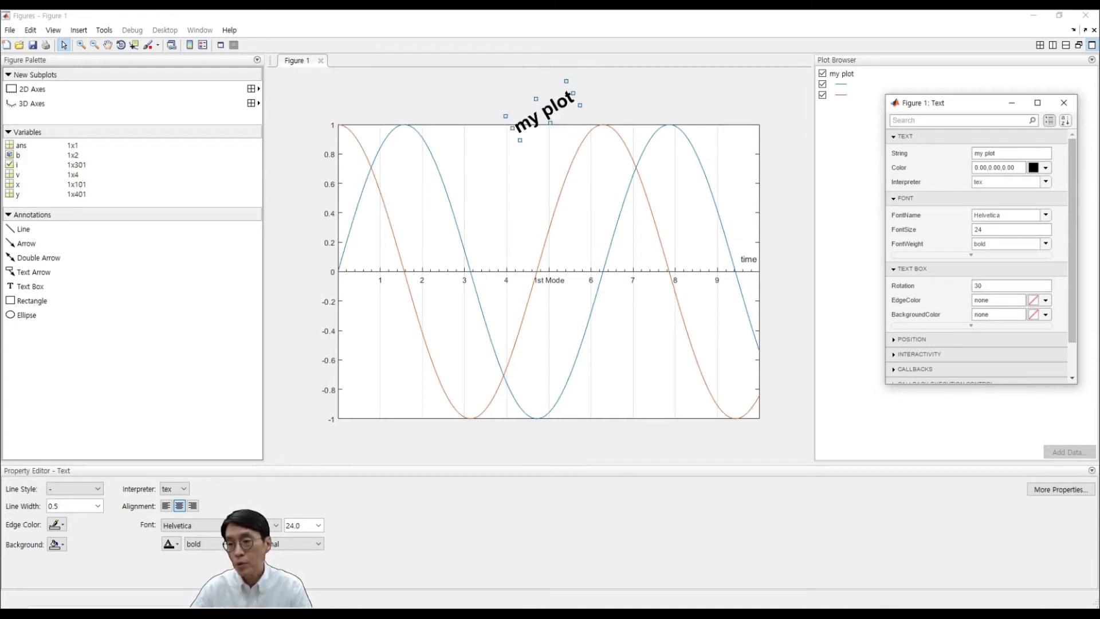
pyautogui.click(1064, 102)
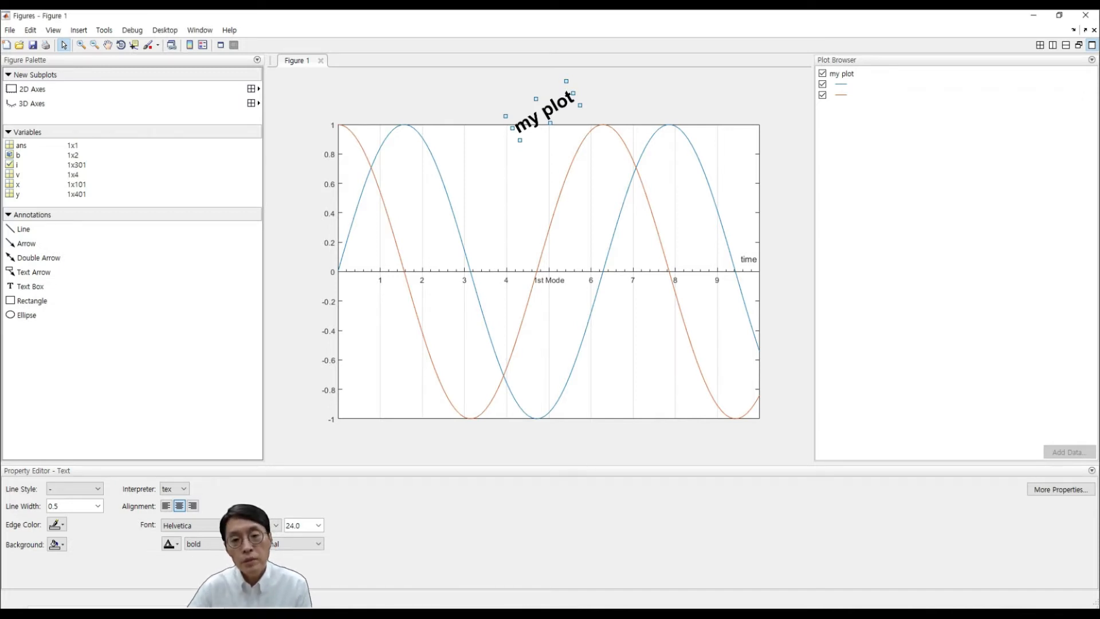
# - Select the orange cosine curve and set its marker to diamond
pyautogui.click(842, 95)
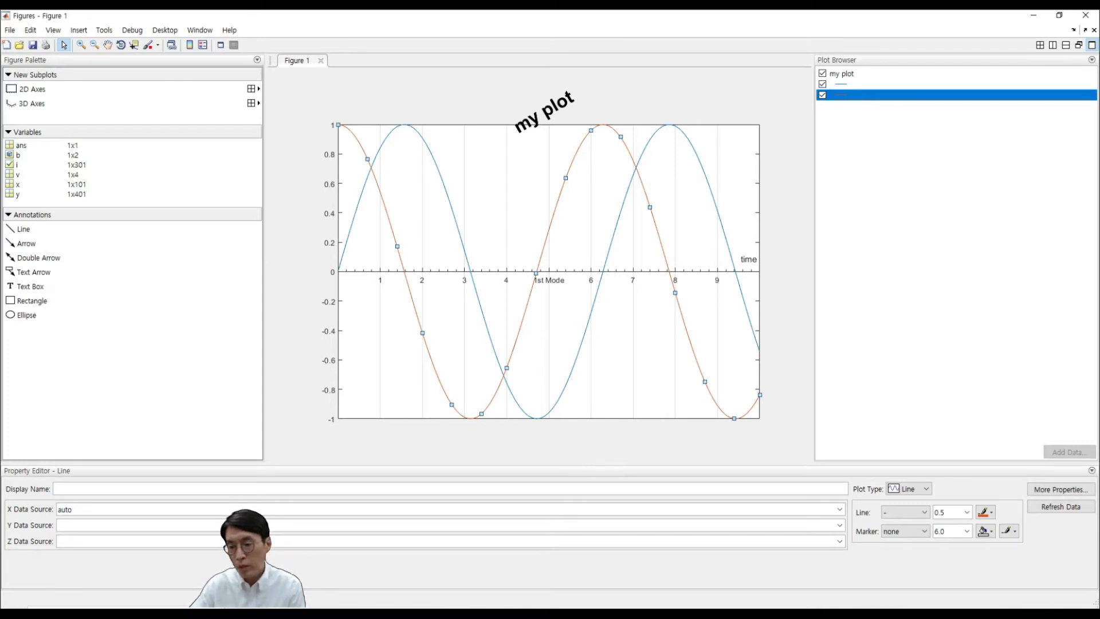
pyautogui.click(905, 531)
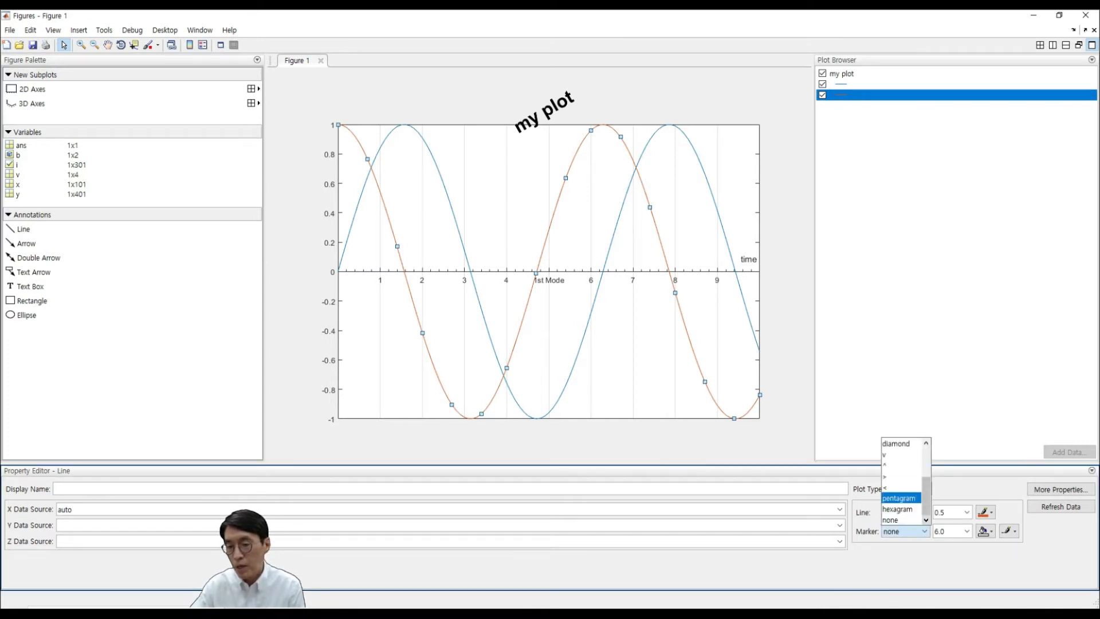
pyautogui.press('Up')
pyautogui.press('Up')
pyautogui.press('Return')
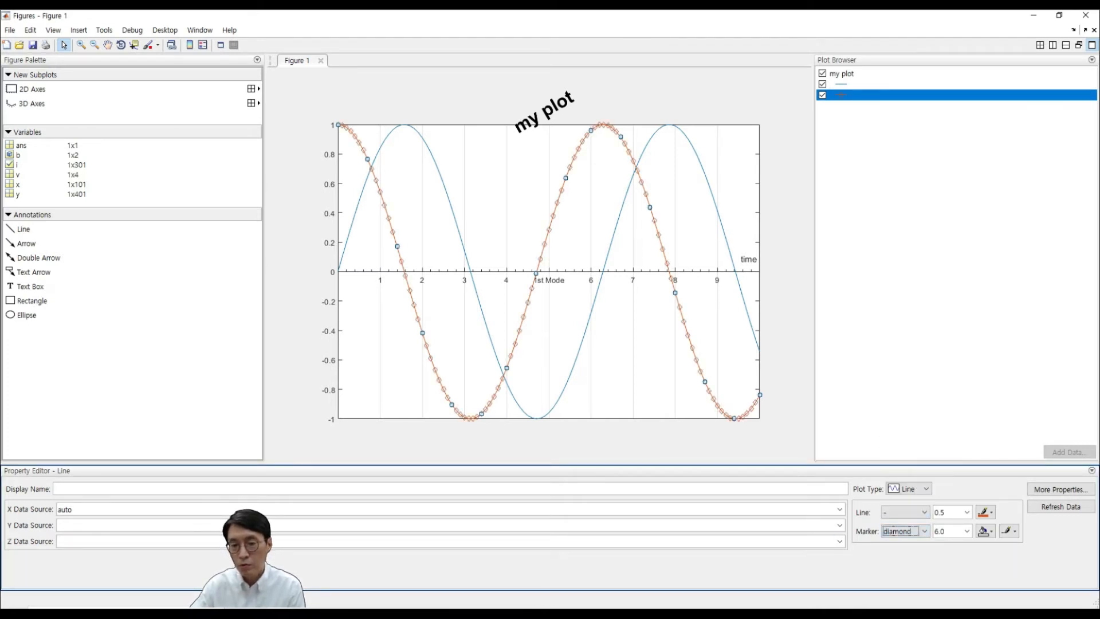
# - Set the cosine curve's marker size to 15 and fill the markers with light cyan
pyautogui.click(967, 532)
pyautogui.press('Down')
pyautogui.press('Down')
pyautogui.press('Down')
pyautogui.press('Return')
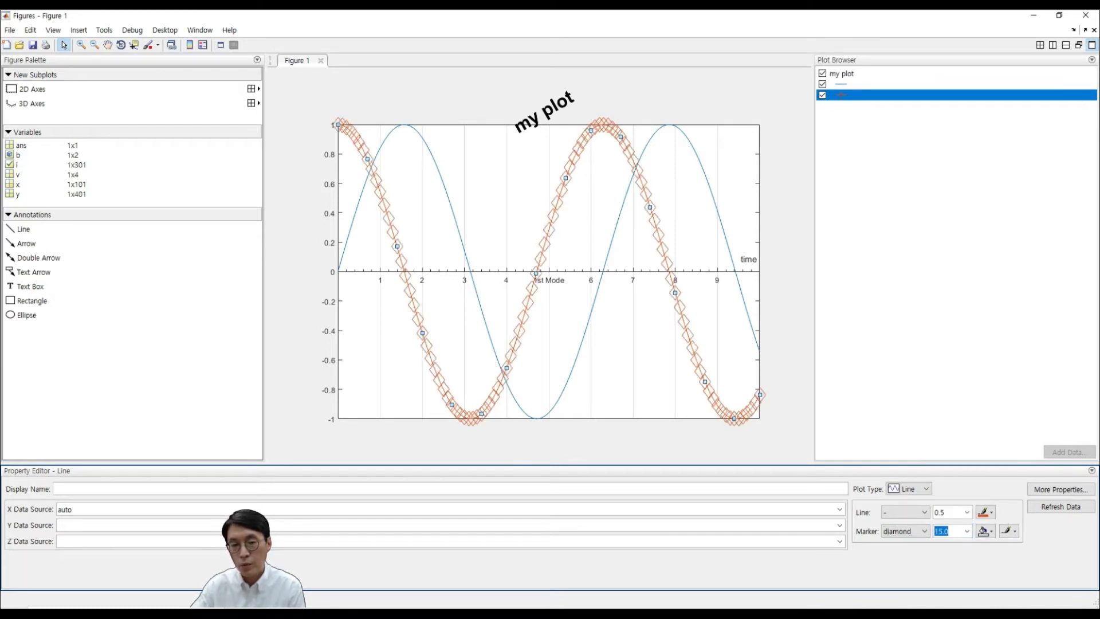
pyautogui.click(983, 532)
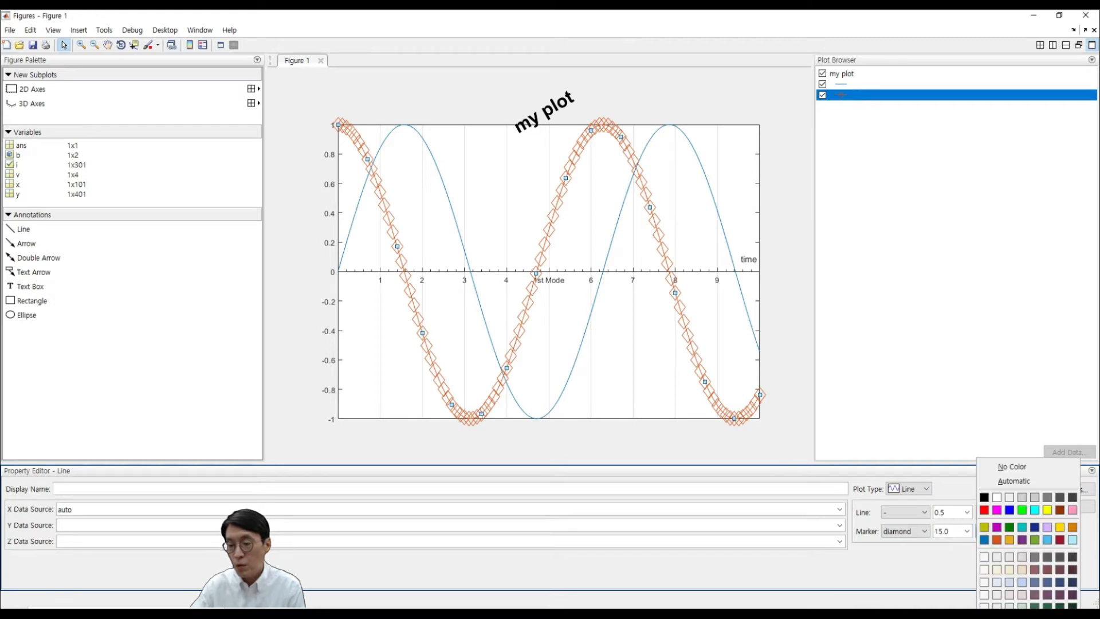
pyautogui.click(1073, 540)
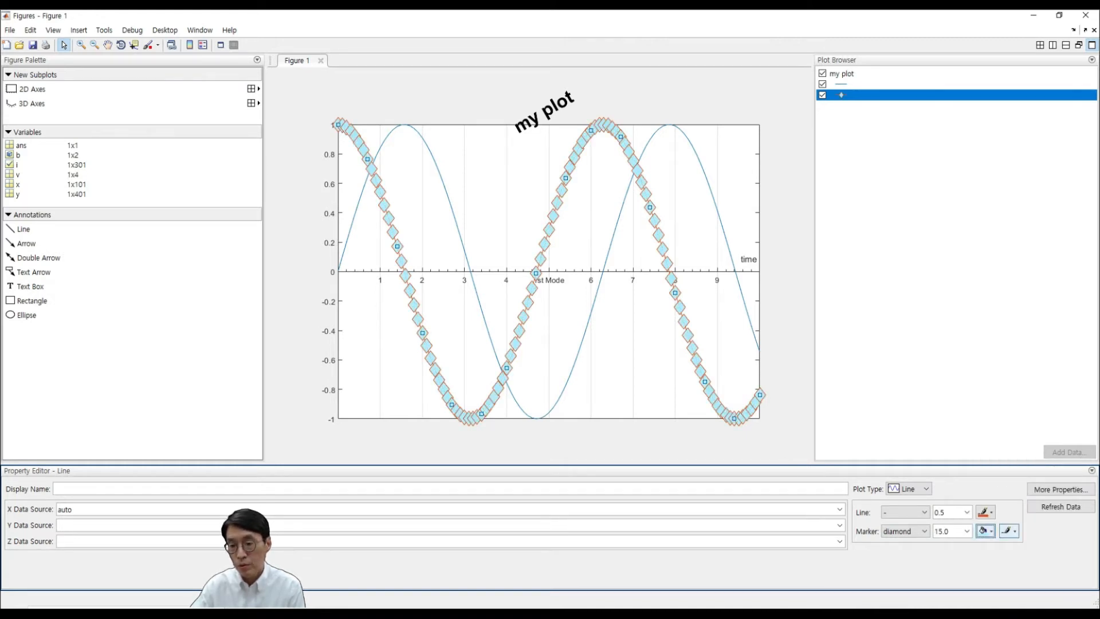
# - Try a line width of 8.0 on the cosine curve, then set it to 2.0
pyautogui.click(968, 511)
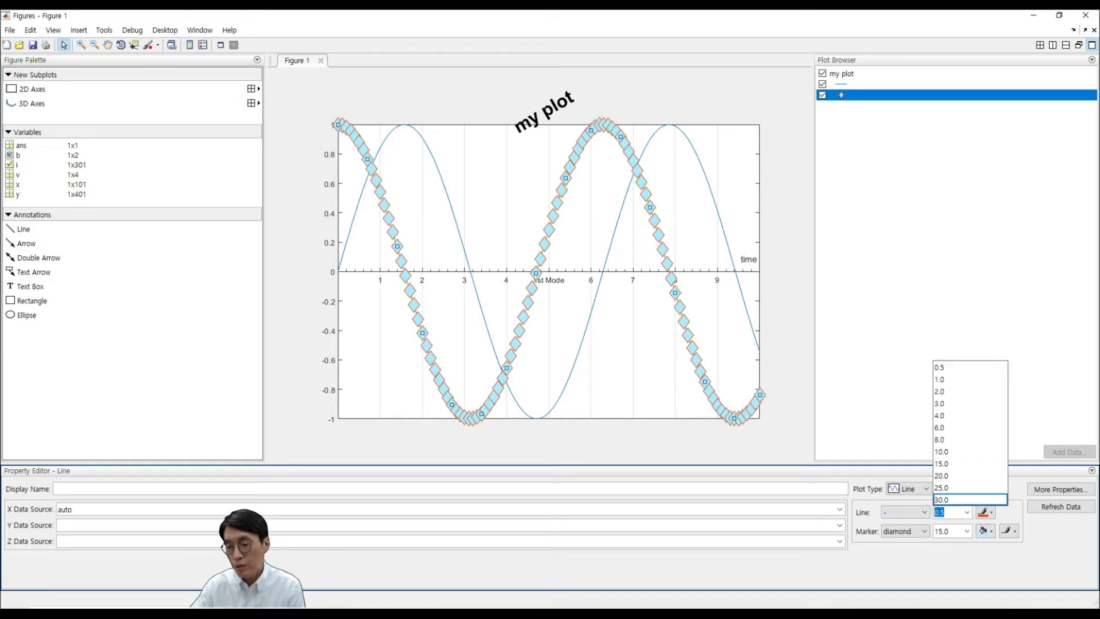
pyautogui.click(951, 440)
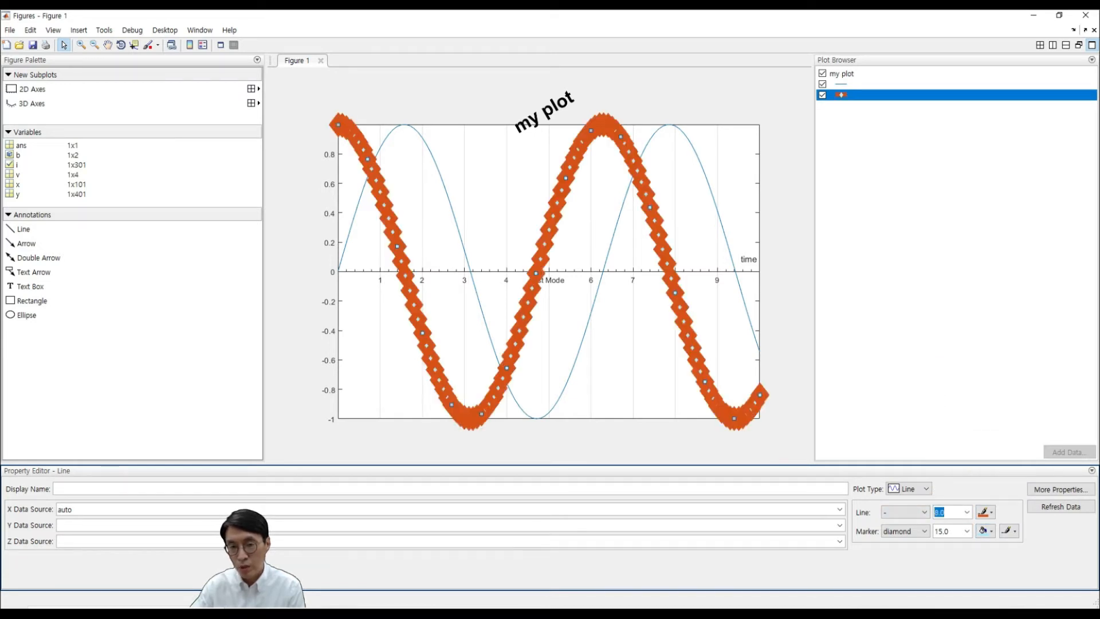
pyautogui.click(967, 512)
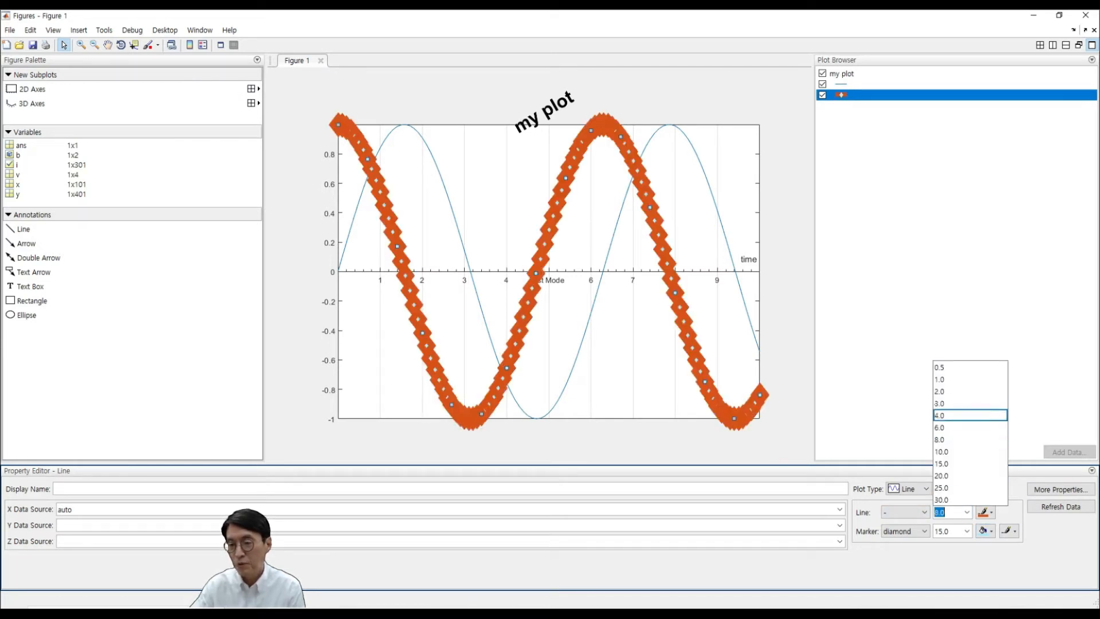
pyautogui.click(952, 391)
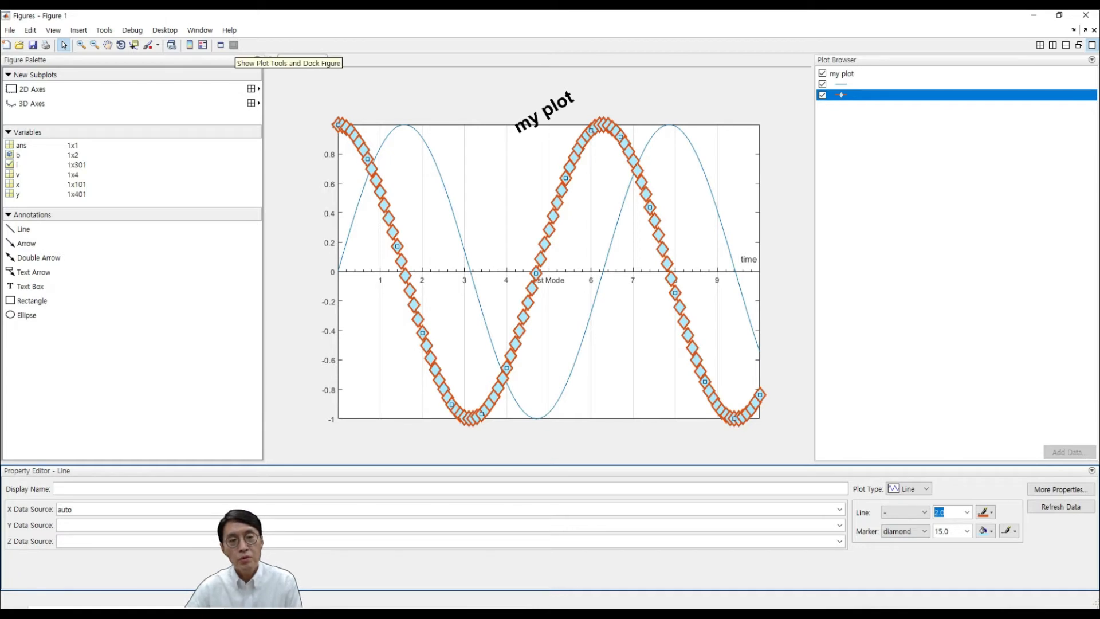
# - Hide the plot tools, restore the figure window to its smaller size and move it below the commands in the Command Window
pyautogui.click(233, 45)
pyautogui.click(234, 45)
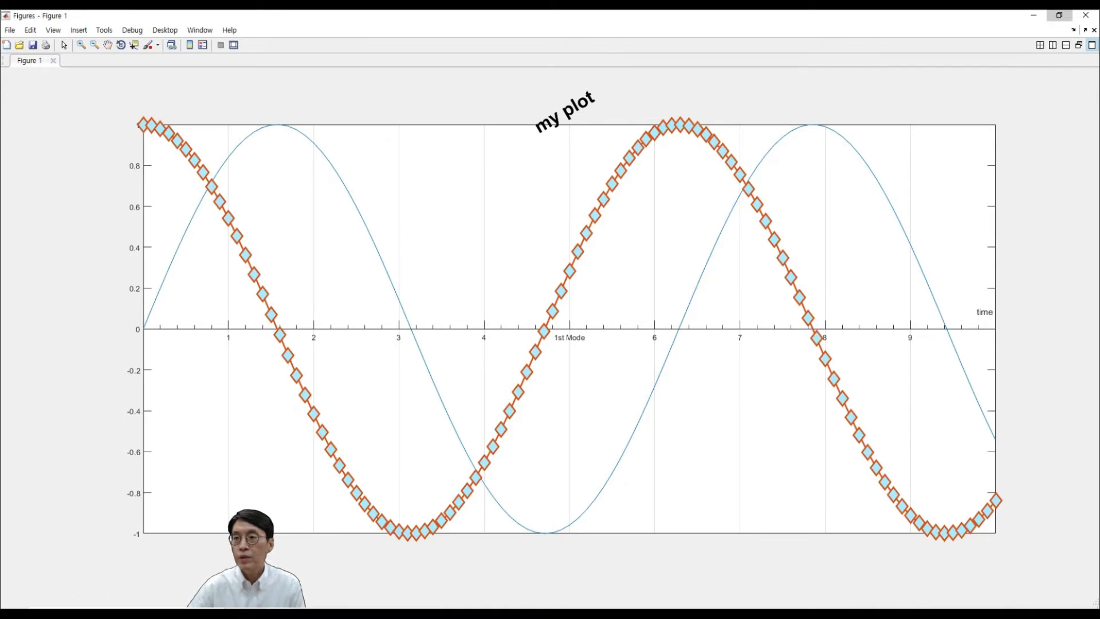
pyautogui.click(1059, 16)
pyautogui.moveTo(731, 105); pyautogui.dragTo(917, 224)
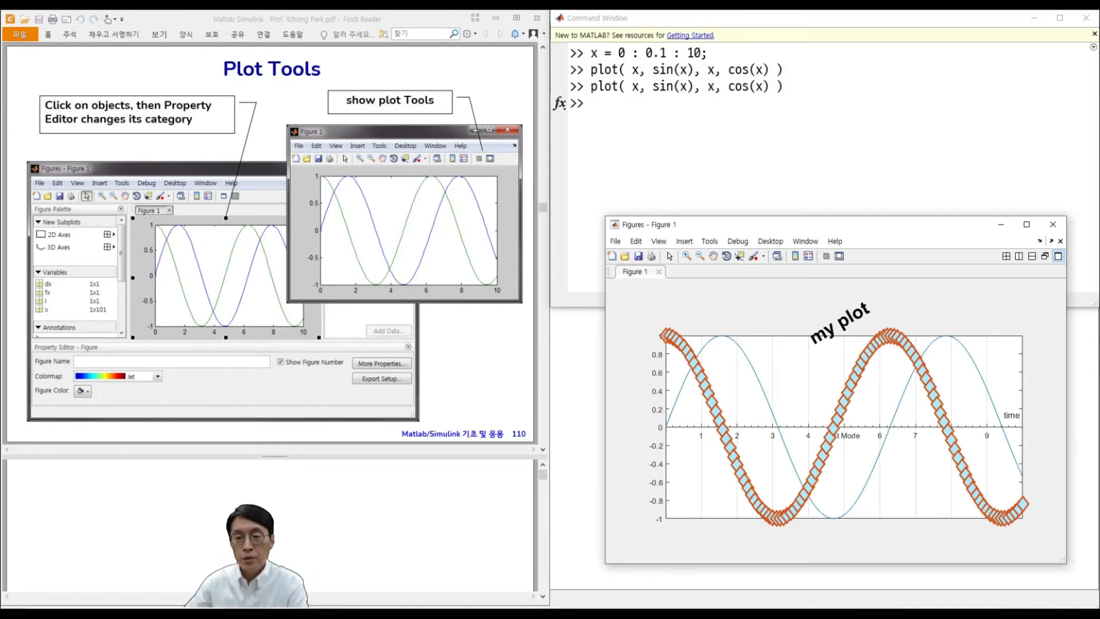
# - Switch to the Plot Tools slide in Foxit Reader
pyautogui.click(275, 528)
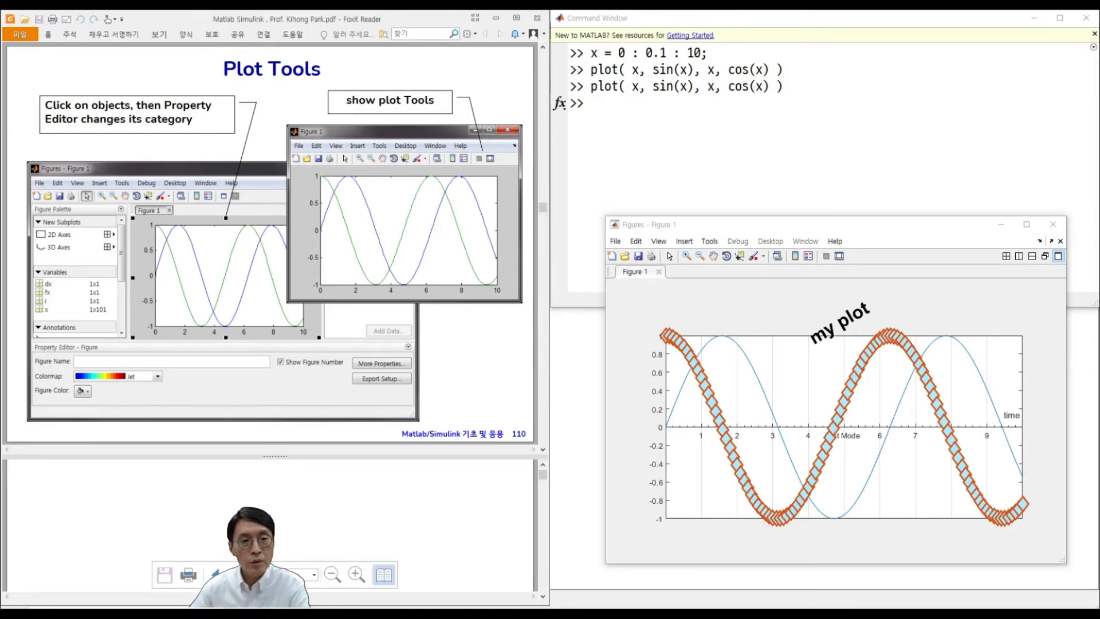
# - Look back through the earlier slides to Multiple Plots and Logarithmic Plots, and return to the Plot Tools slide
pyautogui.press('pageup')
pyautogui.press('pageup')
pyautogui.press('pageup')
pyautogui.press('pageup')
pyautogui.press('pageup')
pyautogui.press('pageup')
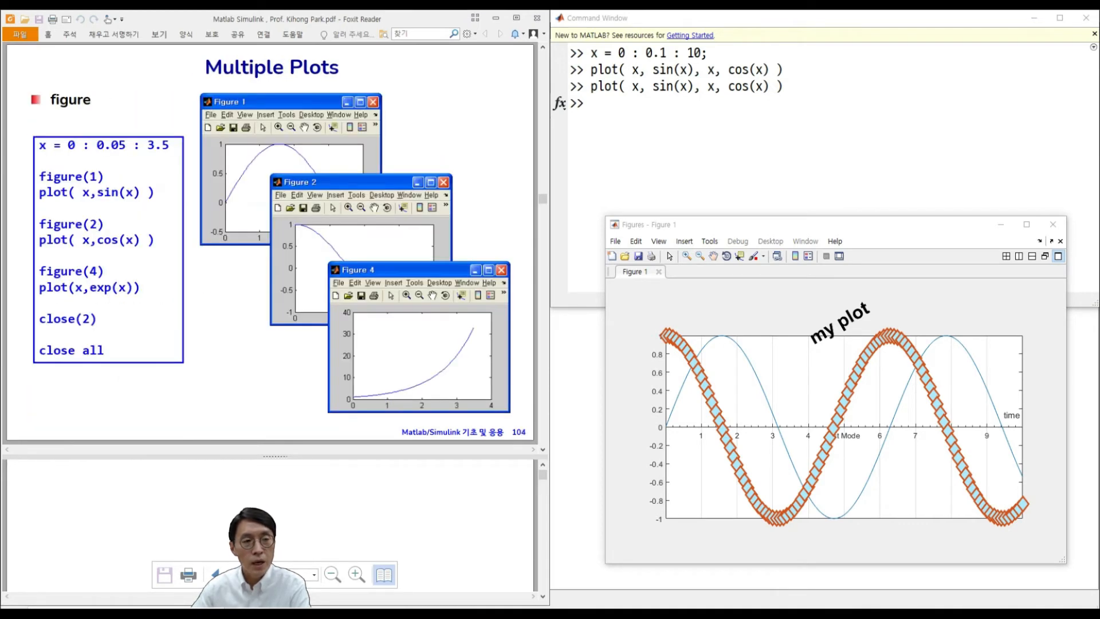
pyautogui.press('pagedown')
pyautogui.press('pagedown')
pyautogui.press('pagedown')
pyautogui.press('pagedown')
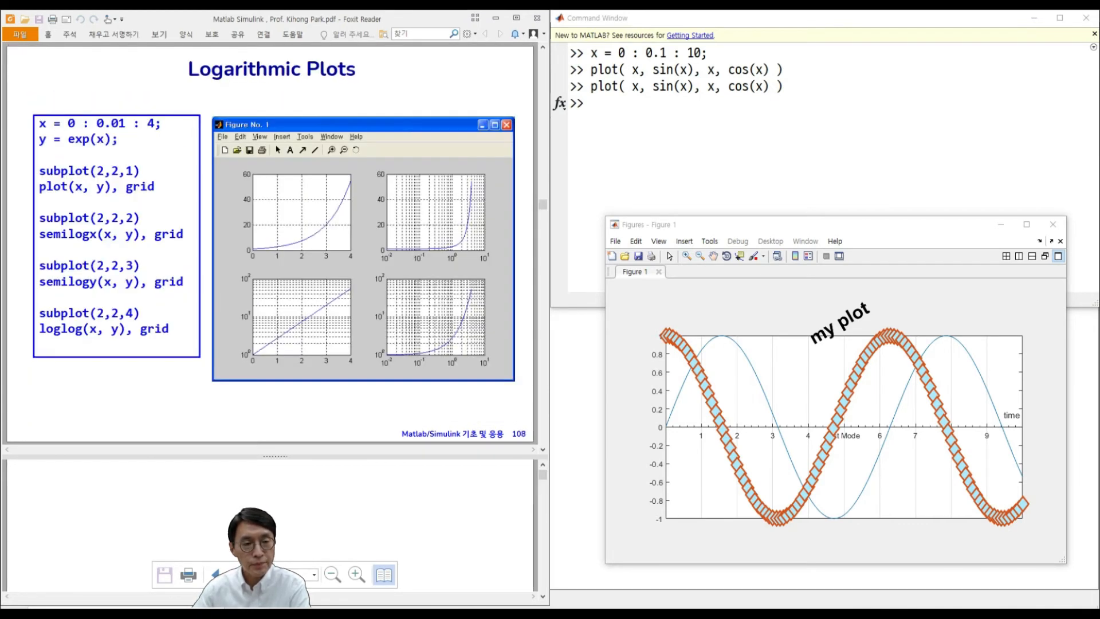
pyautogui.press('pagedown')
pyautogui.press('pagedown')
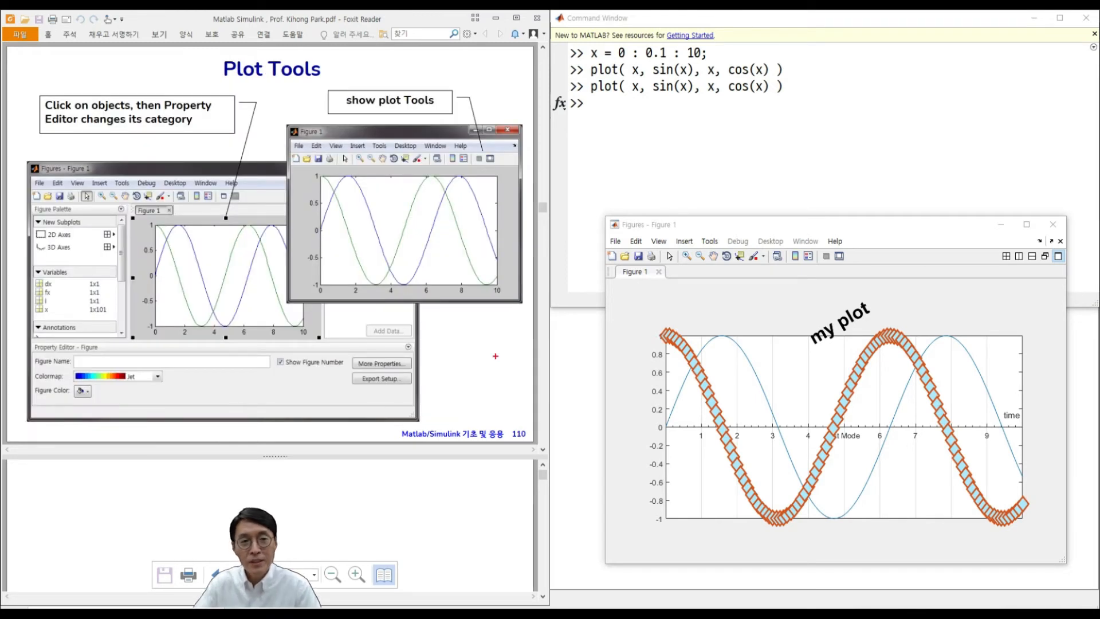
# - Circle the slide's show plot tools icon in red and handwrite a branch to "mouse" and "command" below the typed plot commands
pyautogui.moveTo(484, 165); pyautogui.dragTo(496, 162)
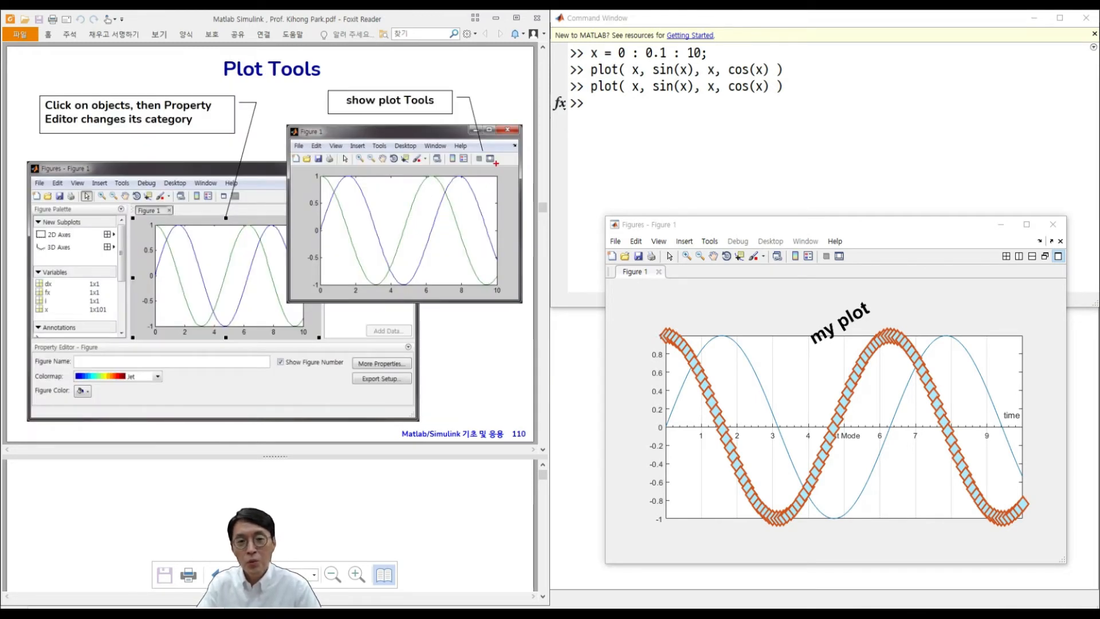
pyautogui.moveTo(495, 164)
pyautogui.mouseDown()
pyautogui.moveTo(482, 168)
pyautogui.moveTo(479, 152)
pyautogui.moveTo(495, 149)
pyautogui.mouseUp()
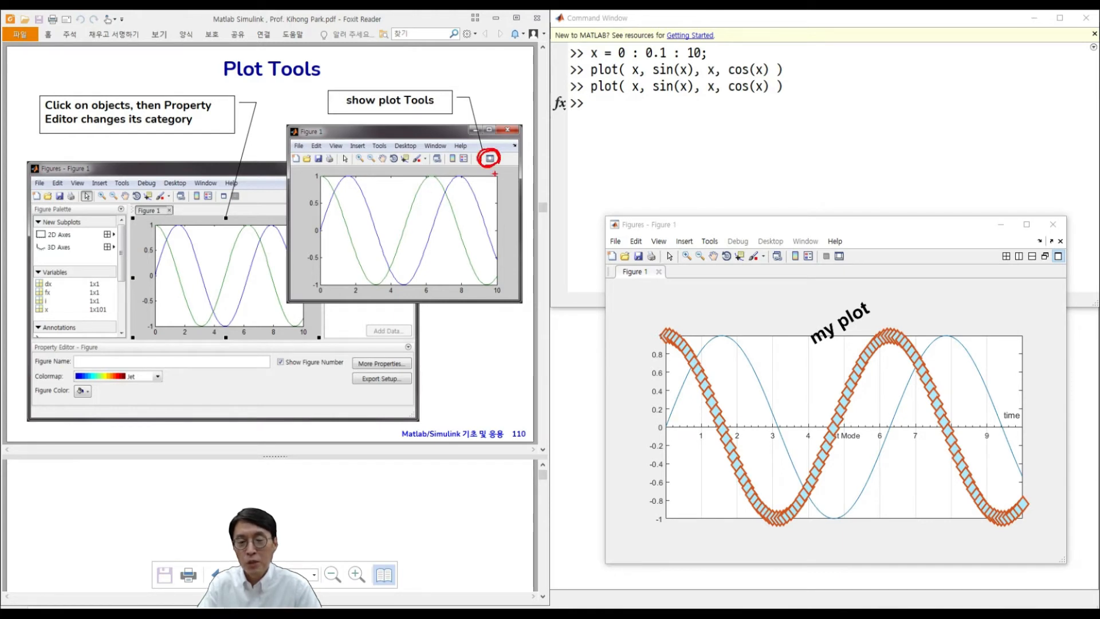
pyautogui.moveTo(700, 151); pyautogui.dragTo(753, 155)
pyautogui.moveTo(767, 150); pyautogui.dragTo(787, 130)
pyautogui.moveTo(678, 124)
pyautogui.mouseDown()
pyautogui.moveTo(687, 151)
pyautogui.moveTo(706, 118)
pyautogui.mouseUp()
pyautogui.moveTo(710, 112)
pyautogui.mouseDown()
pyautogui.moveTo(749, 97)
pyautogui.moveTo(788, 109)
pyautogui.mouseUp()
pyautogui.moveTo(604, 109)
pyautogui.mouseDown()
pyautogui.moveTo(634, 106)
pyautogui.moveTo(629, 133)
pyautogui.mouseUp()
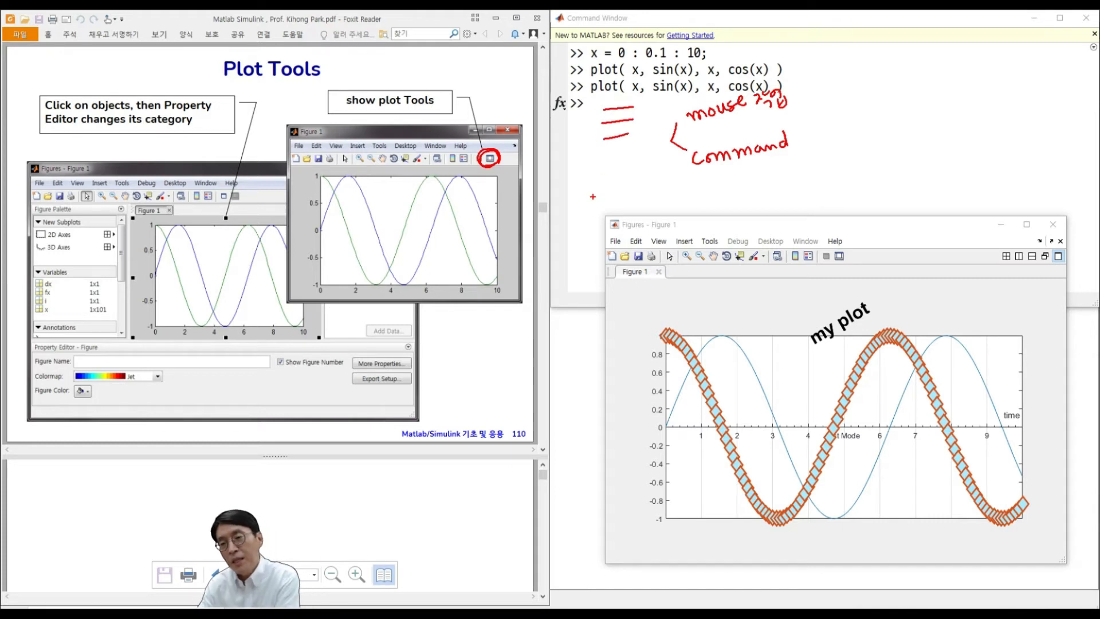
pyautogui.moveTo(736, 126); pyautogui.dragTo(792, 112)
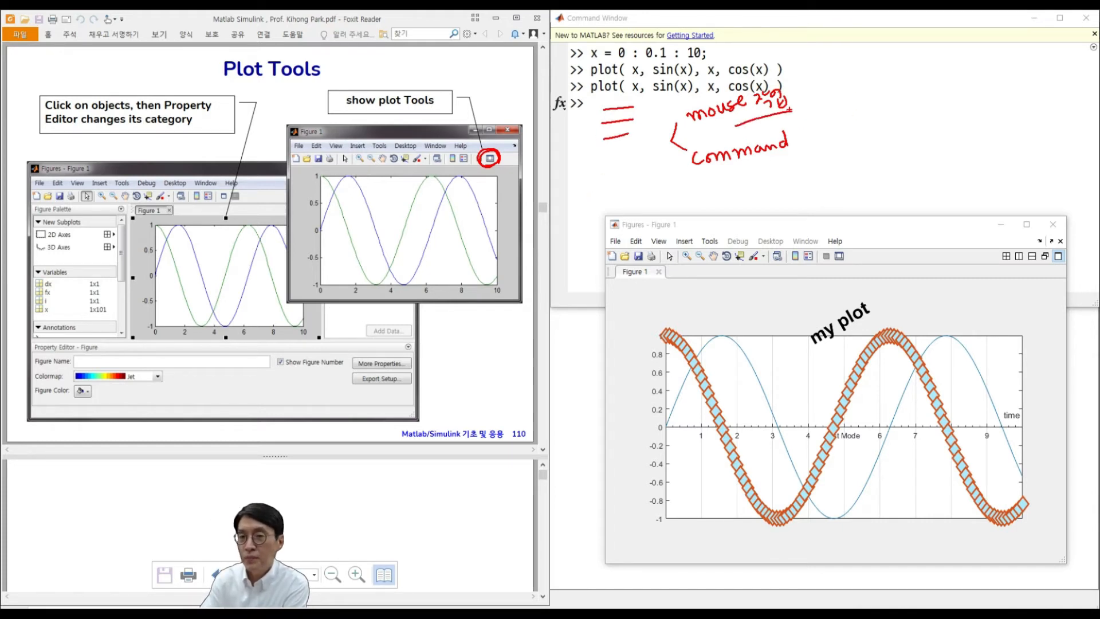
# - Underline the handwritten "command" and draw an arrow from it to a circled, underlined note reading ".m file"
pyautogui.moveTo(758, 163); pyautogui.dragTo(805, 153)
pyautogui.moveTo(766, 168)
pyautogui.mouseDown()
pyautogui.moveTo(843, 123)
pyautogui.moveTo(840, 134)
pyautogui.moveTo(943, 90)
pyautogui.mouseUp()
pyautogui.moveTo(951, 86); pyautogui.dragTo(963, 79)
pyautogui.moveTo(882, 137)
pyautogui.mouseDown()
pyautogui.moveTo(975, 106)
pyautogui.moveTo(971, 116)
pyautogui.mouseUp()
pyautogui.moveTo(900, 70)
pyautogui.mouseDown()
pyautogui.moveTo(917, 143)
pyautogui.moveTo(949, 142)
pyautogui.mouseUp()
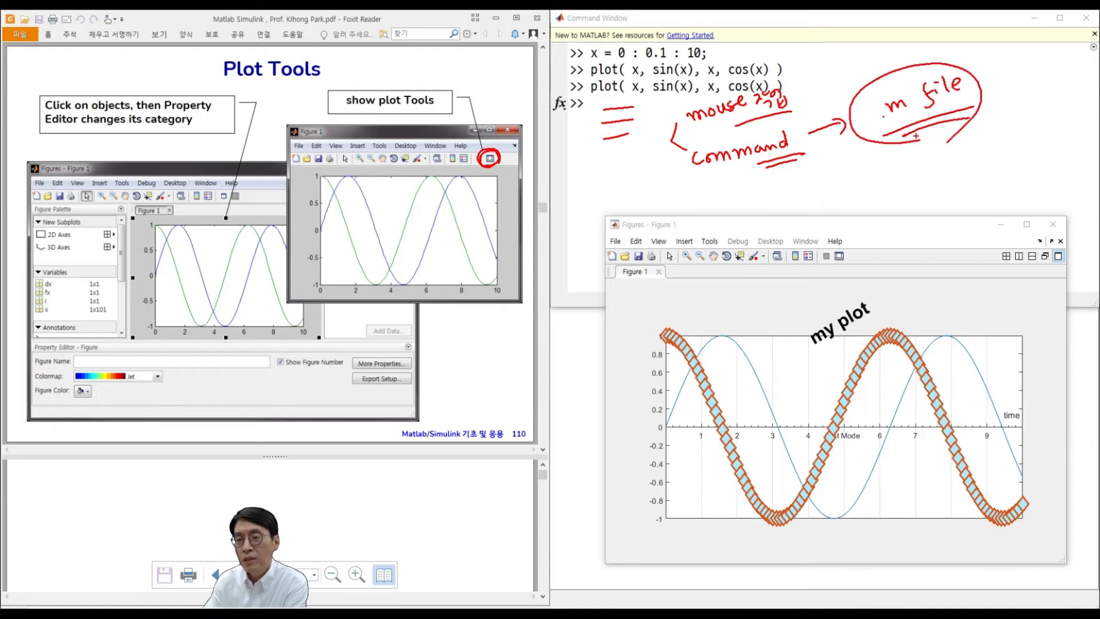
# - Handwrite "batch" below the circled ".m file" note and underline it twice
pyautogui.moveTo(893, 170); pyautogui.dragTo(901, 189)
pyautogui.moveTo(914, 179)
pyautogui.mouseDown()
pyautogui.moveTo(913, 189)
pyautogui.moveTo(930, 172)
pyautogui.mouseUp()
pyautogui.moveTo(934, 169)
pyautogui.mouseDown()
pyautogui.moveTo(929, 181)
pyautogui.moveTo(948, 180)
pyautogui.mouseUp()
pyautogui.moveTo(910, 198); pyautogui.dragTo(946, 187)
pyautogui.moveTo(909, 206); pyautogui.dragTo(944, 197)
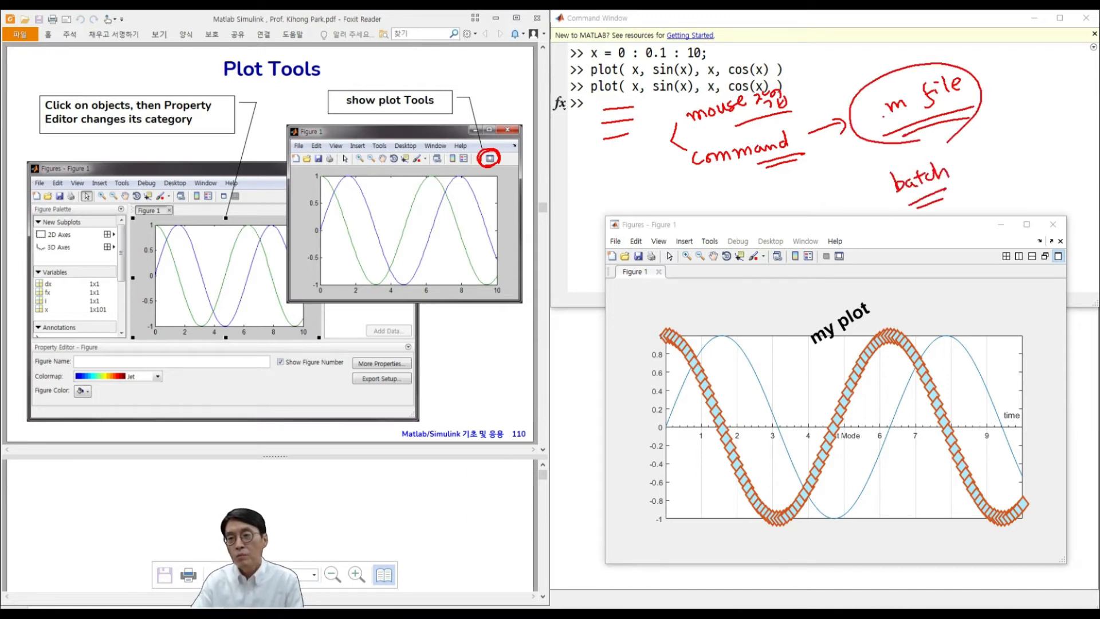
# - Circle "mouse", re-underline "command", mark the figure's cosine curve and title with a circled question mark and arrows, and clear all the ink
pyautogui.moveTo(736, 122)
pyautogui.mouseDown()
pyautogui.moveTo(768, 81)
pyautogui.moveTo(748, 130)
pyautogui.mouseUp()
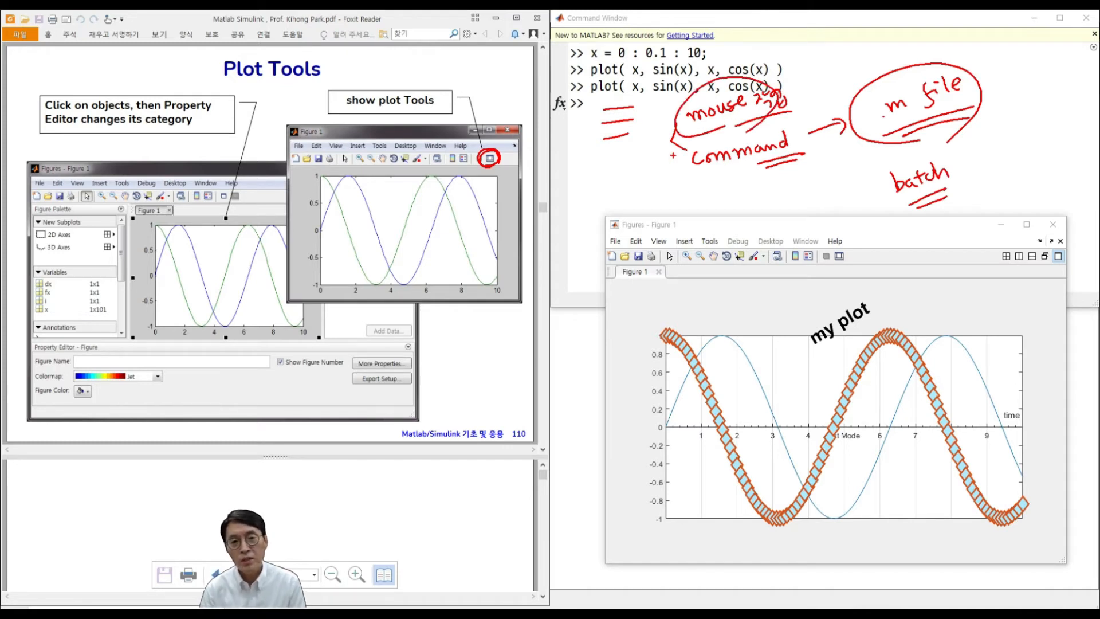
pyautogui.moveTo(719, 181)
pyautogui.mouseDown()
pyautogui.moveTo(791, 167)
pyautogui.moveTo(847, 126)
pyautogui.moveTo(853, 140)
pyautogui.mouseUp()
pyautogui.moveTo(745, 276)
pyautogui.mouseDown()
pyautogui.moveTo(758, 290)
pyautogui.moveTo(722, 283)
pyautogui.moveTo(780, 275)
pyautogui.moveTo(771, 298)
pyautogui.mouseUp()
pyautogui.click(760, 297)
pyautogui.moveTo(703, 326); pyautogui.dragTo(696, 343)
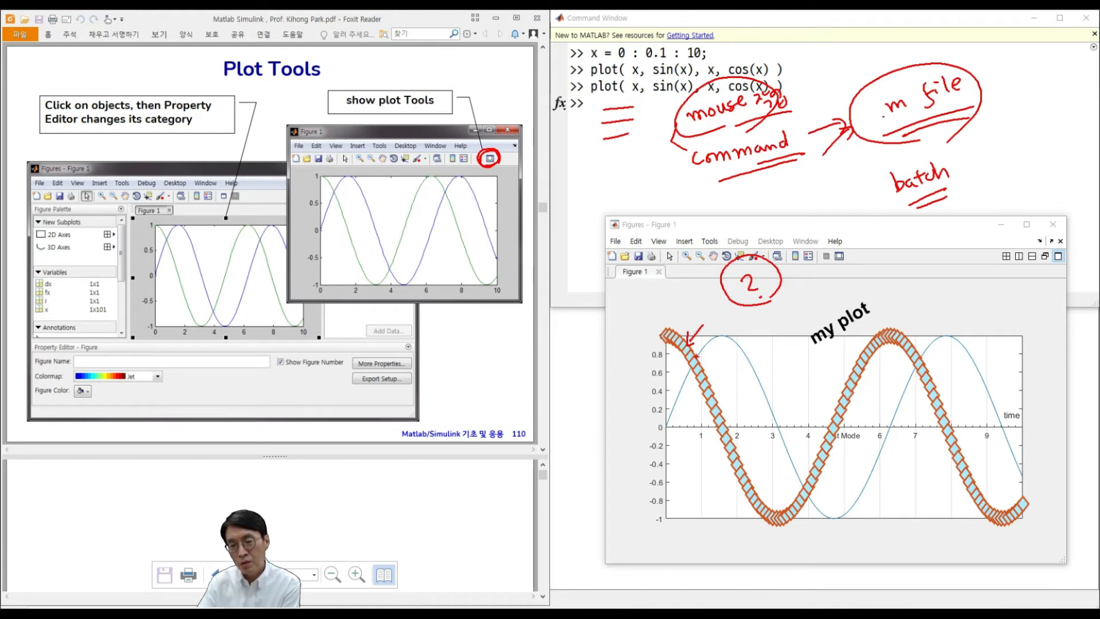
pyautogui.moveTo(809, 345)
pyautogui.mouseDown()
pyautogui.moveTo(852, 339)
pyautogui.moveTo(891, 310)
pyautogui.mouseUp()
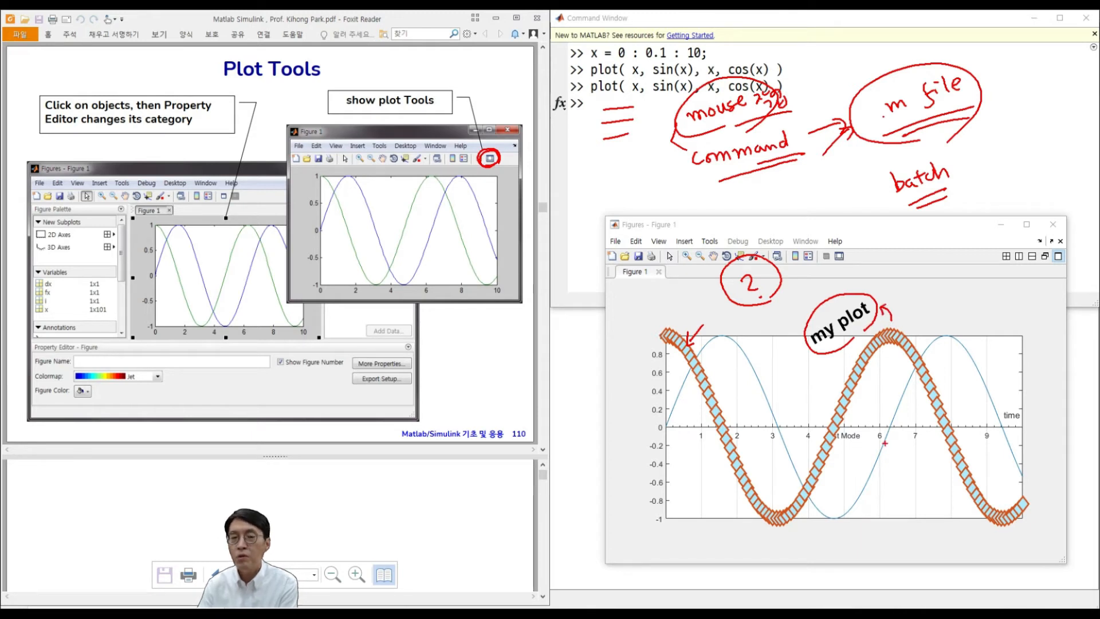
pyautogui.moveTo(718, 180); pyautogui.dragTo(777, 162)
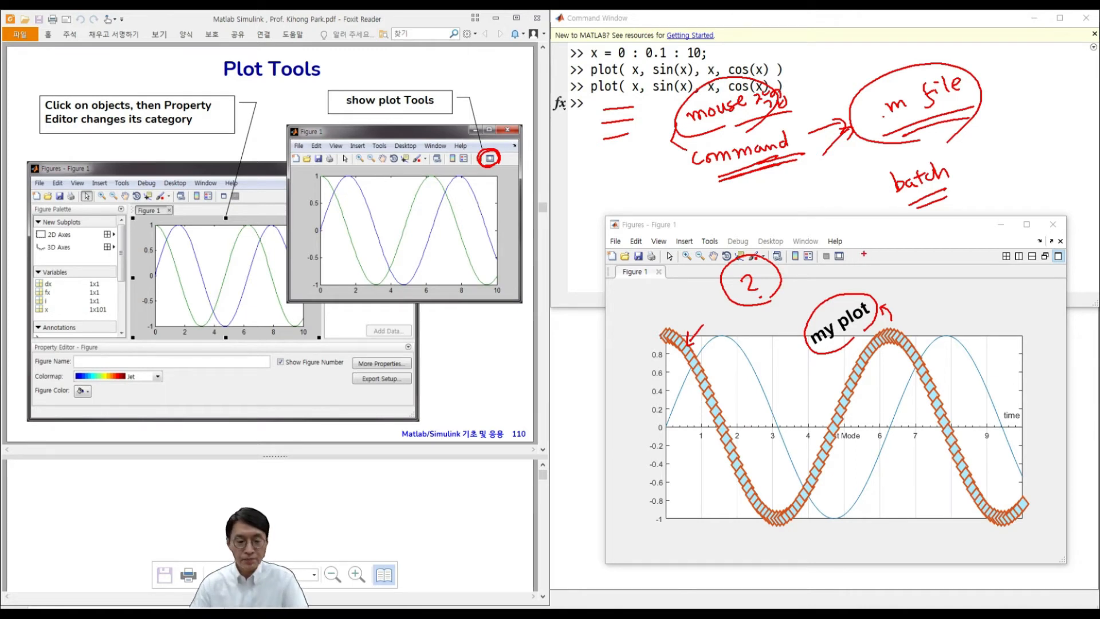
pyautogui.press('Escape')
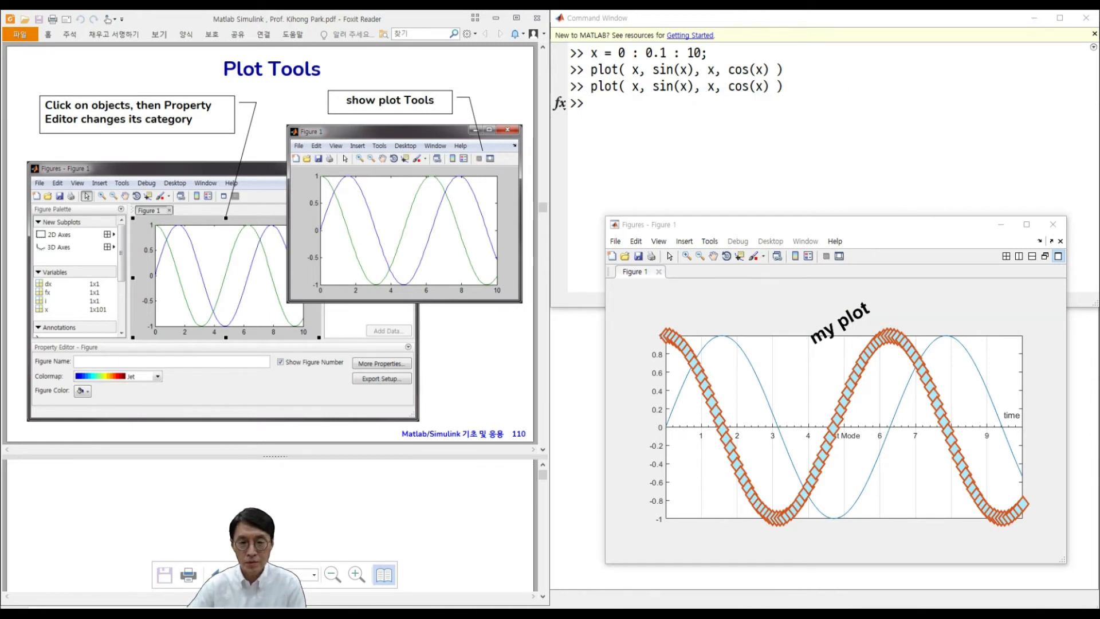
# - Close the edited figure window and advance the slides to Print & Copy
pyautogui.click(1054, 224)
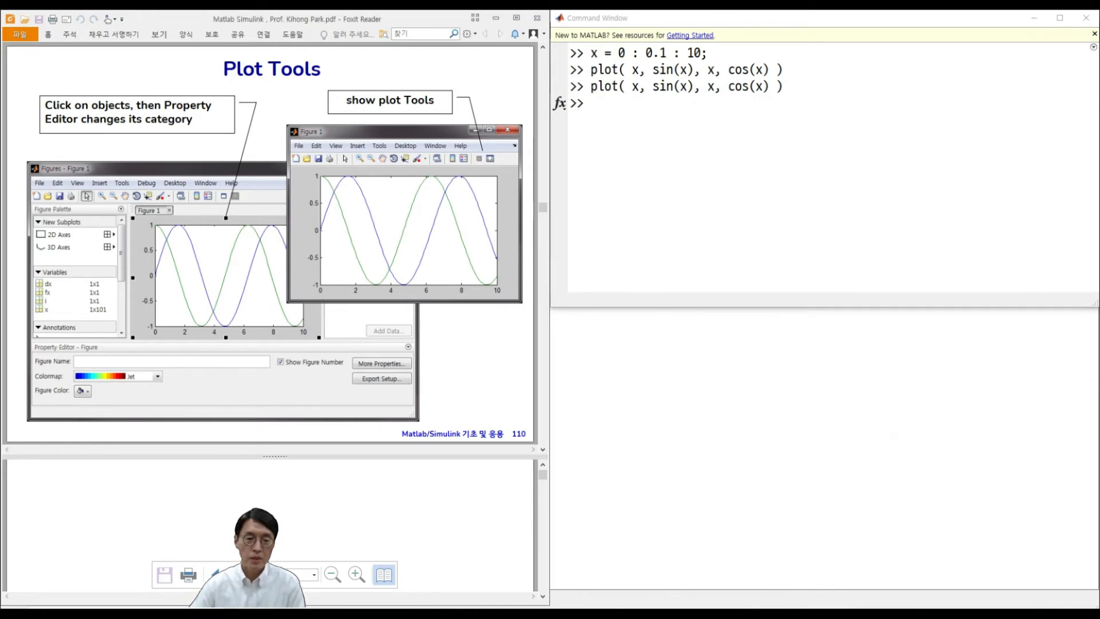
pyautogui.press('pagedown')
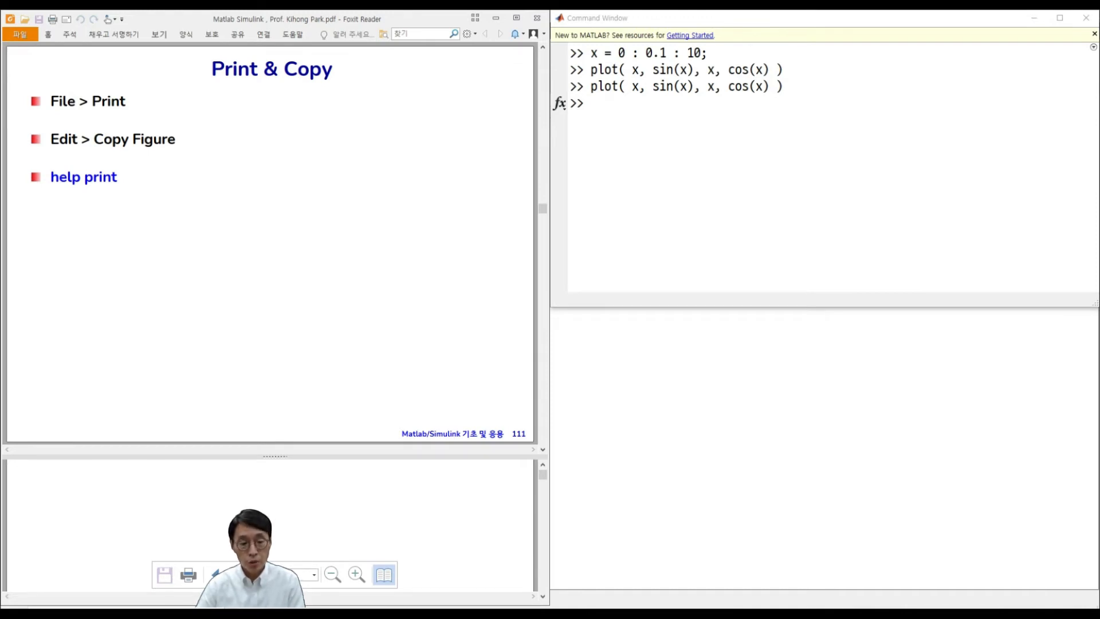
# - Switch to the MATLAB Command Window, rerun plot( x, sin(x), x, cos(x) ) and move the new figure clear of the commands
pyautogui.click(279, 613)
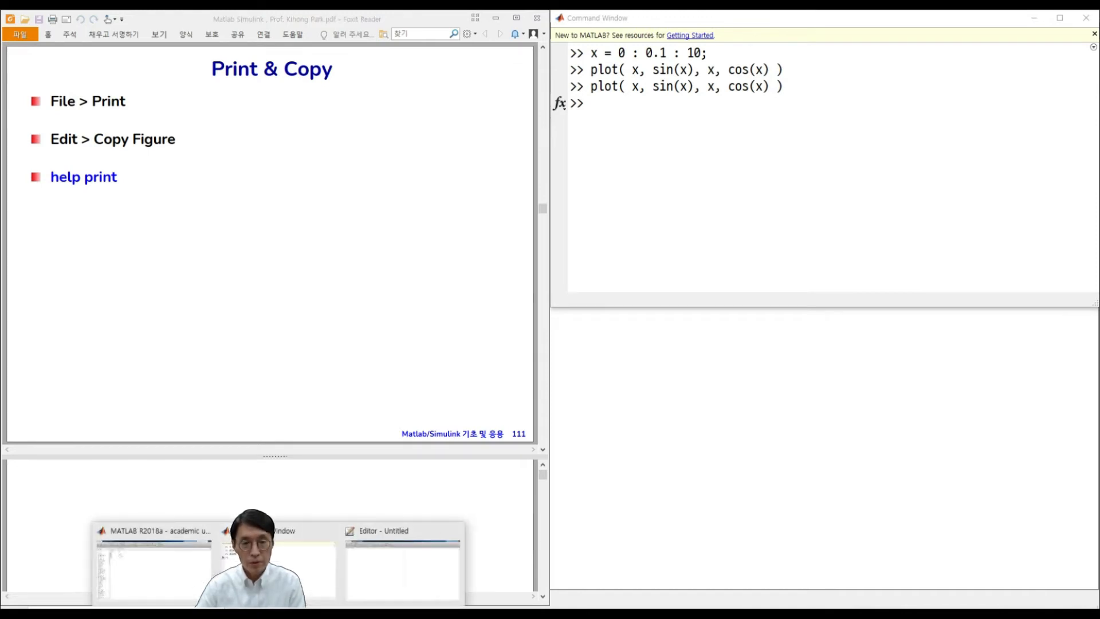
pyautogui.click(279, 565)
pyautogui.press('Up')
pyautogui.press('Return')
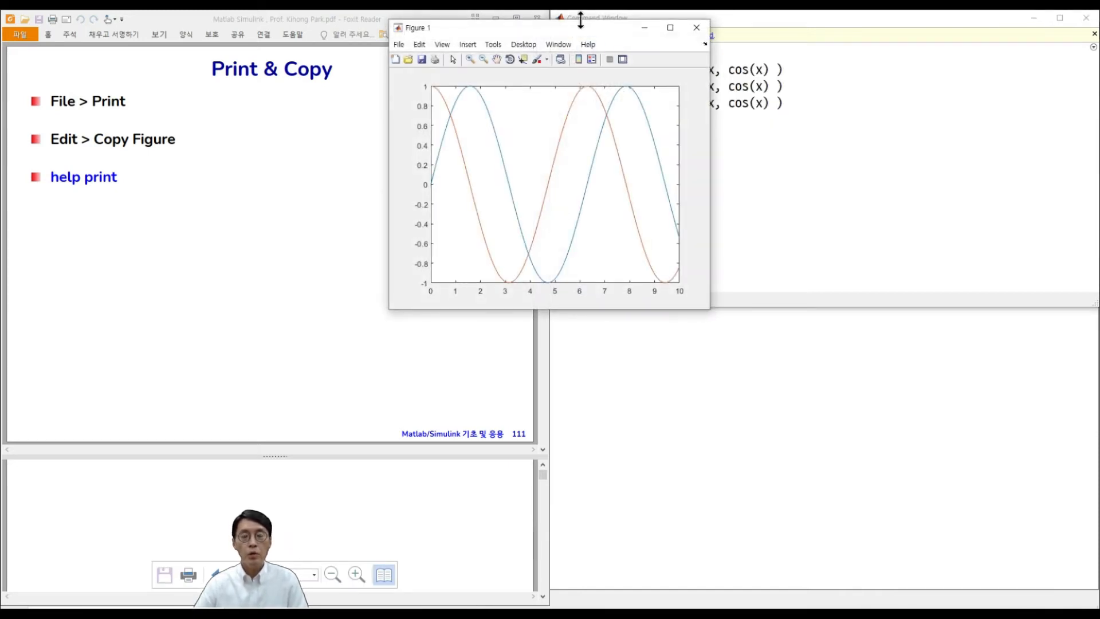
pyautogui.moveTo(607, 38); pyautogui.dragTo(927, 191)
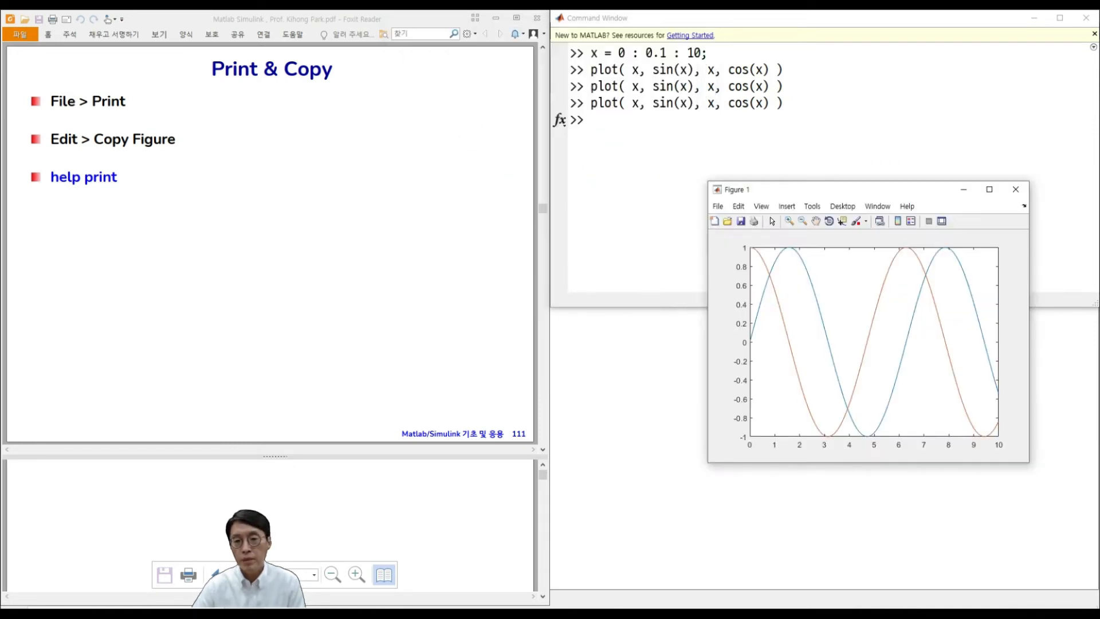
# - Open the print dialog for the figure, move it beside the plot and close it without printing
pyautogui.click(719, 206)
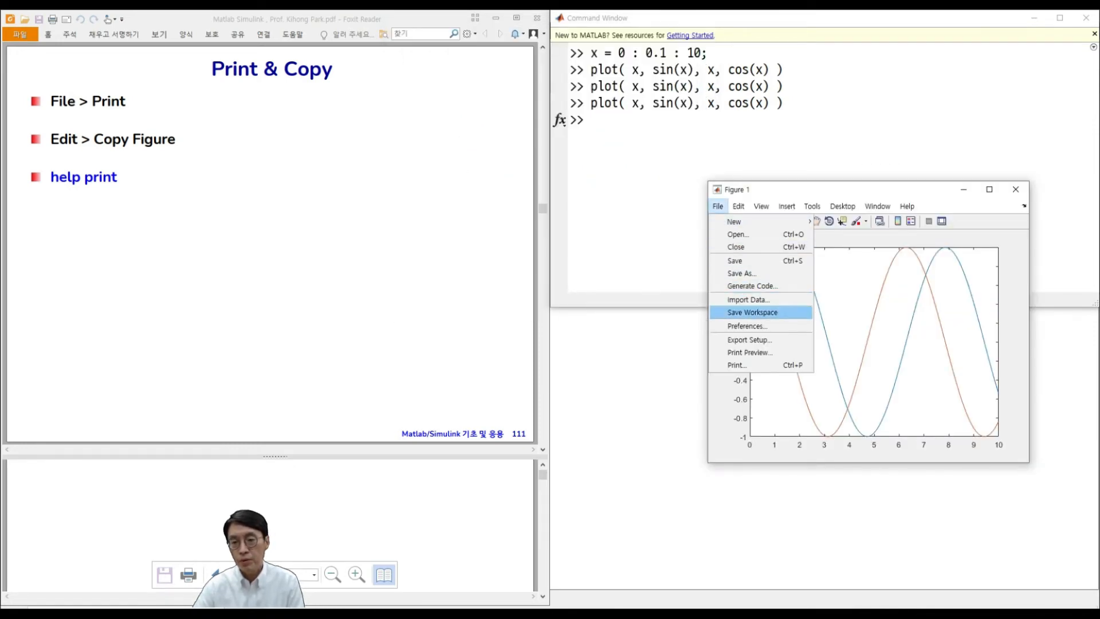
pyautogui.click(739, 365)
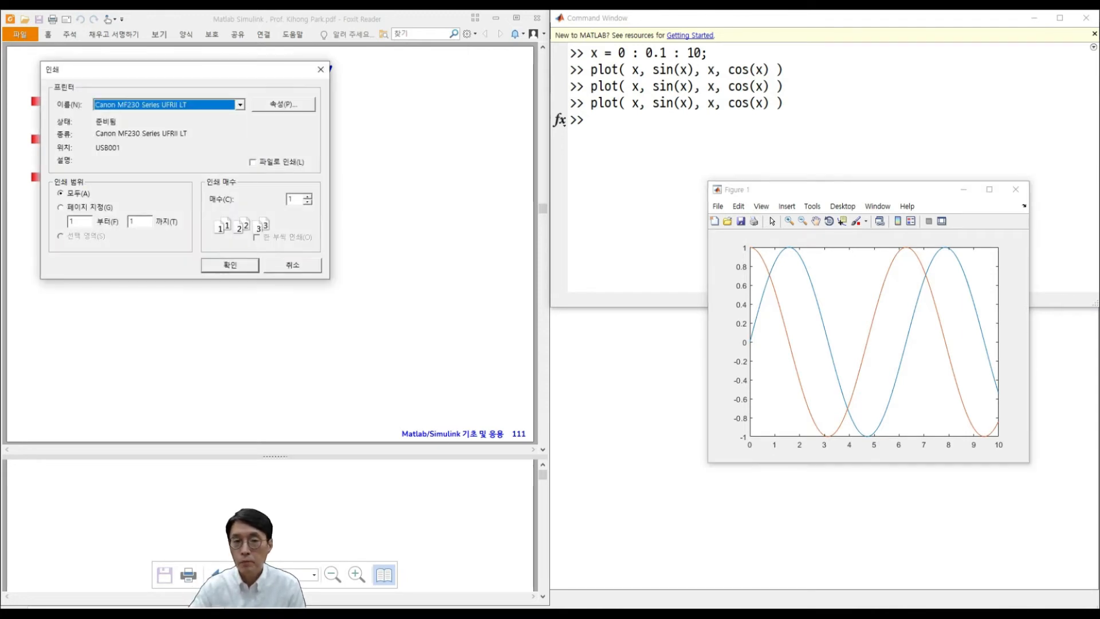
pyautogui.moveTo(169, 70); pyautogui.dragTo(464, 334)
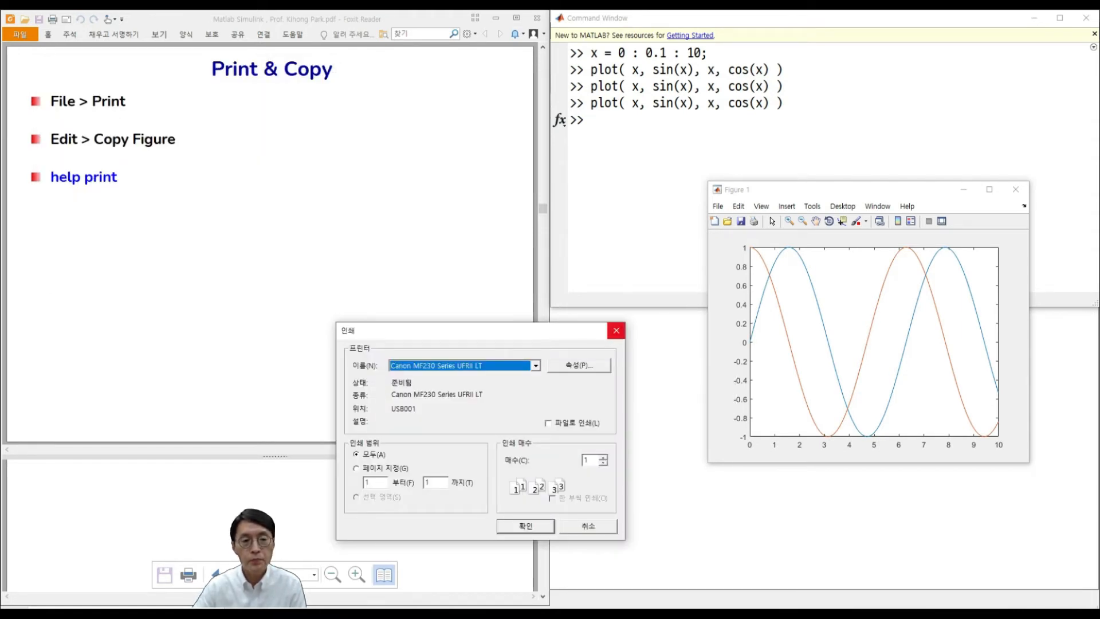
pyautogui.click(617, 330)
# - Show where the Copy Figure command is for the plot, and close the figure window
pyautogui.click(739, 206)
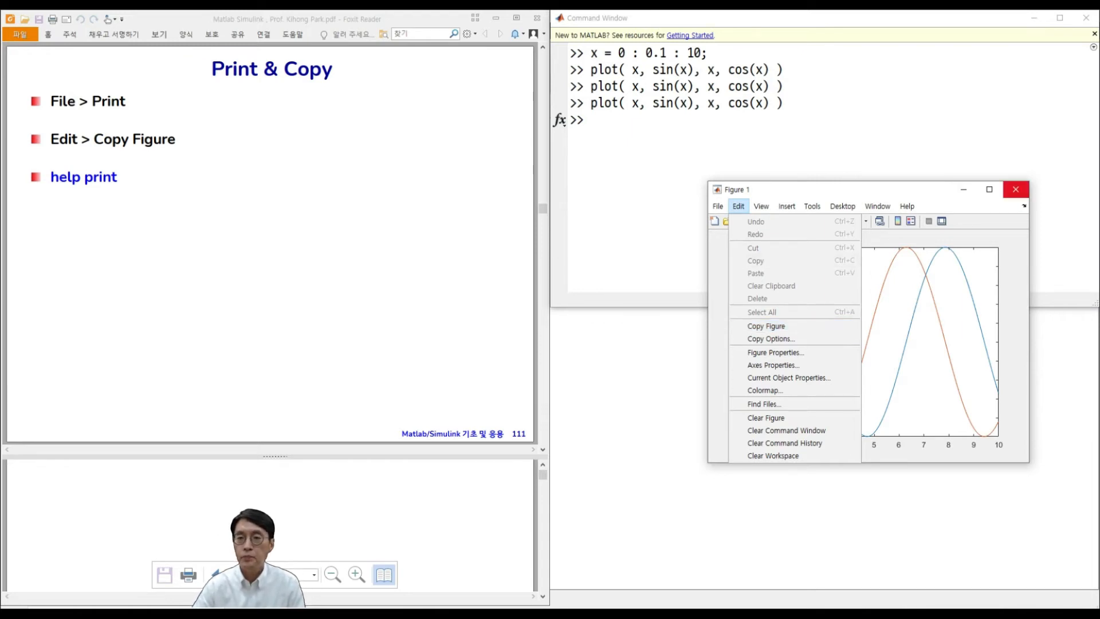
pyautogui.click(1016, 189)
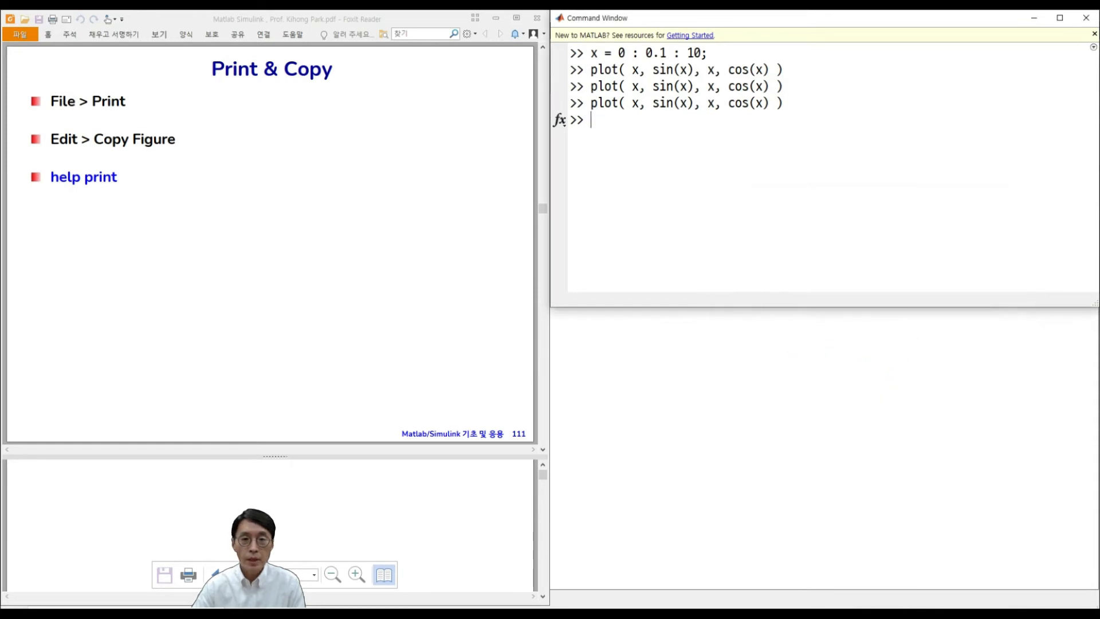
# - Run help print in the Command Window and go to the start of the help text
pyautogui.write('help')
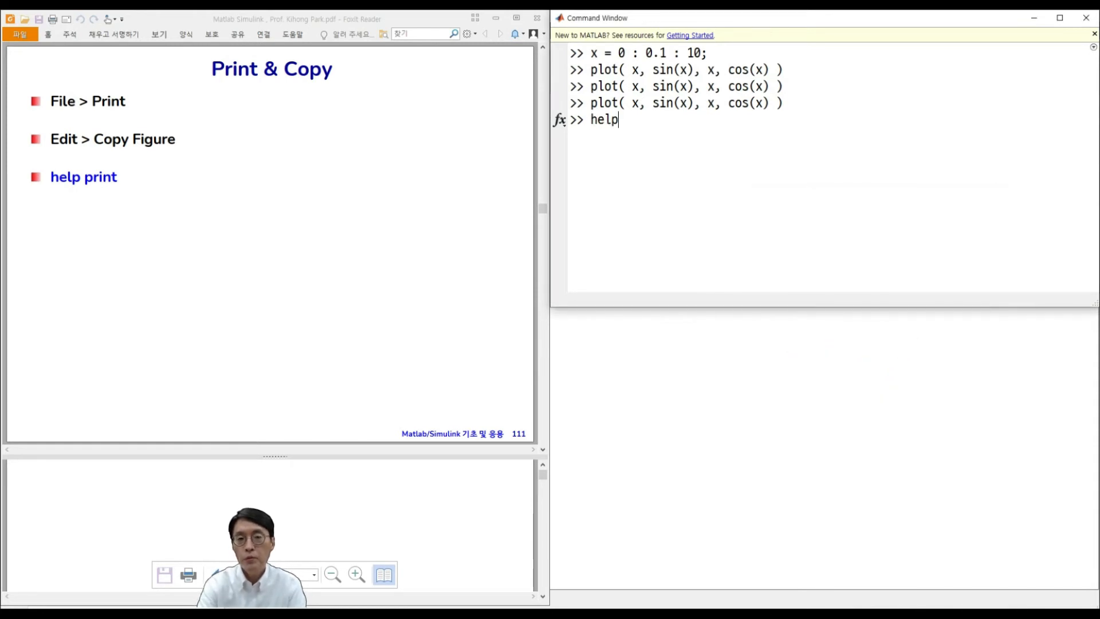
pyautogui.write(' print')
pyautogui.press('Return')
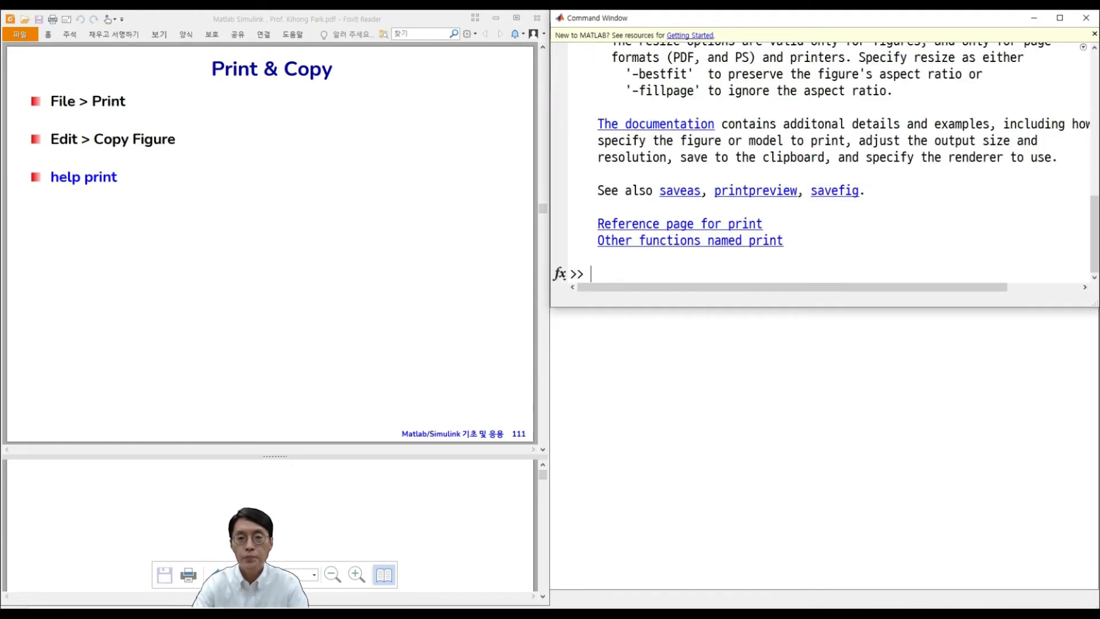
pyautogui.scroll(8, 825, 163)
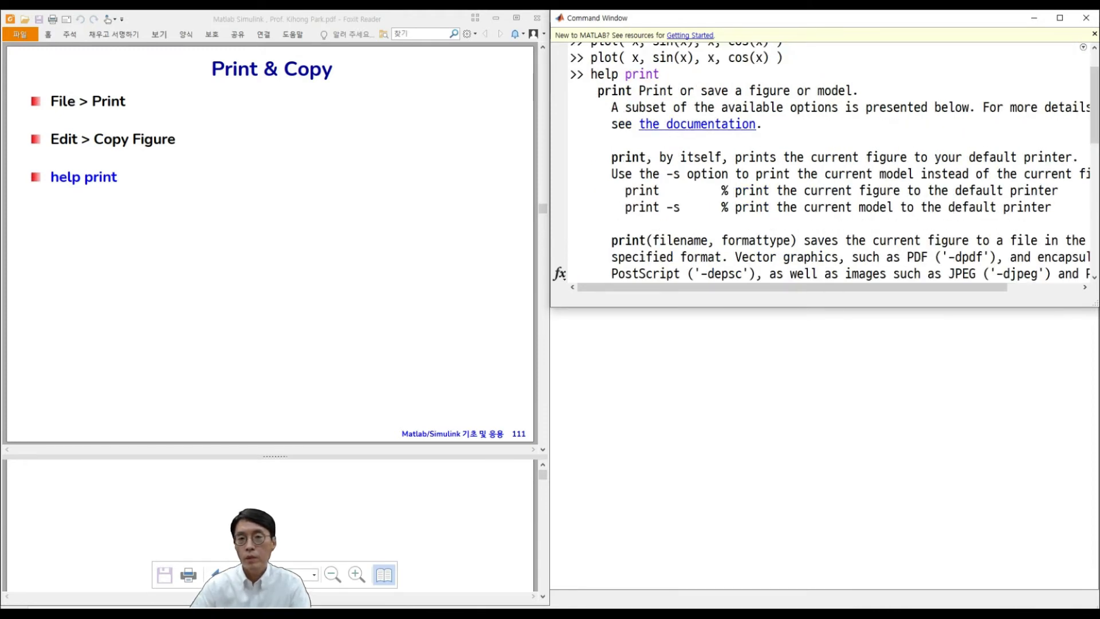